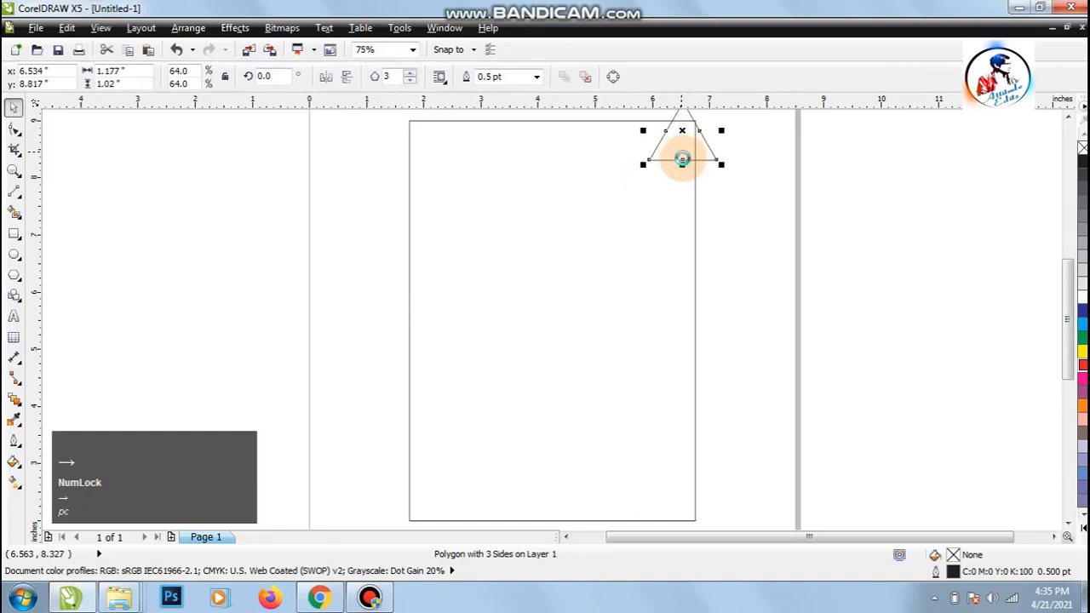
Duplicate the large triangle down and to its left, then shrink the copy to about 0.49 × 0.42 in
right_click(682, 147)
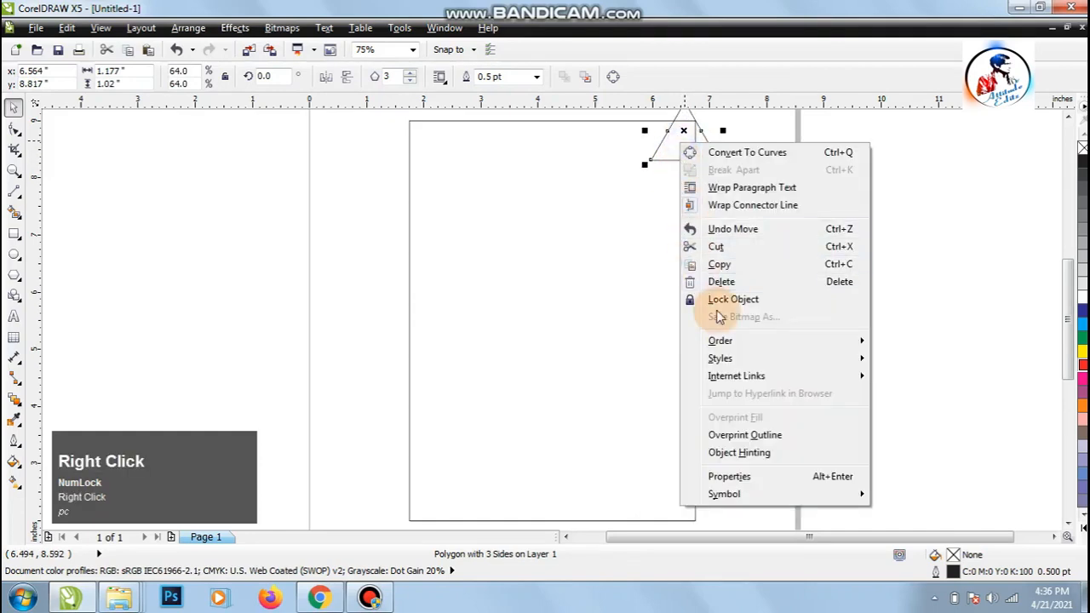
left_click(739, 261)
left_click_drag(684, 128, 627, 156)
right_click(627, 156)
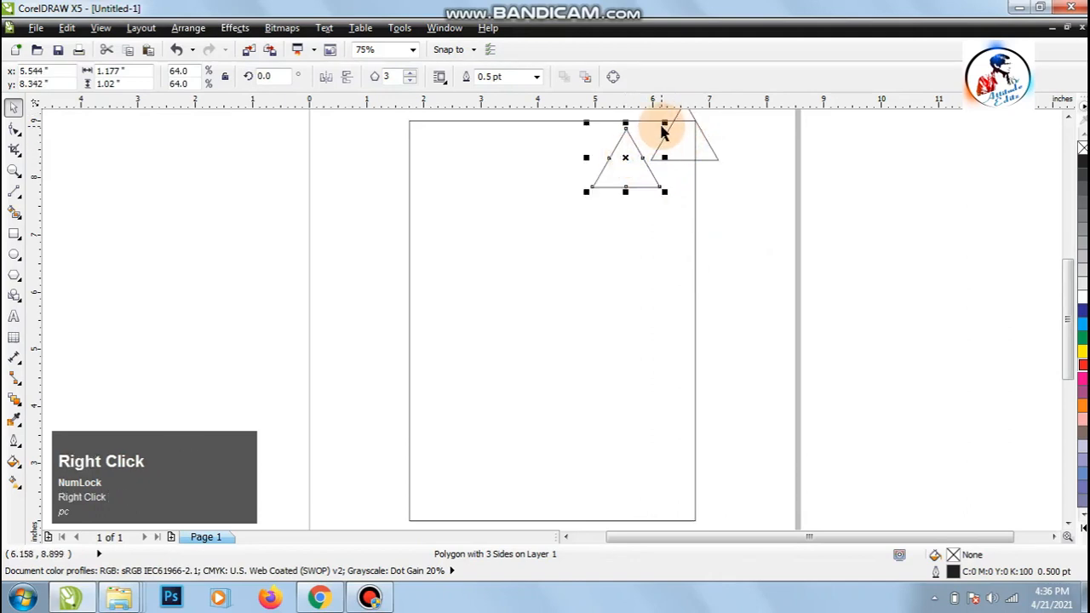
mouse_move(665, 123)
left_mouse_down()
mouse_move(595, 187)
mouse_move(659, 143)
left_mouse_up()
Place a smaller triangle copy, about 0.29 × 0.25 in, across the left edge of the large triangle
right_click(637, 154)
key("z")
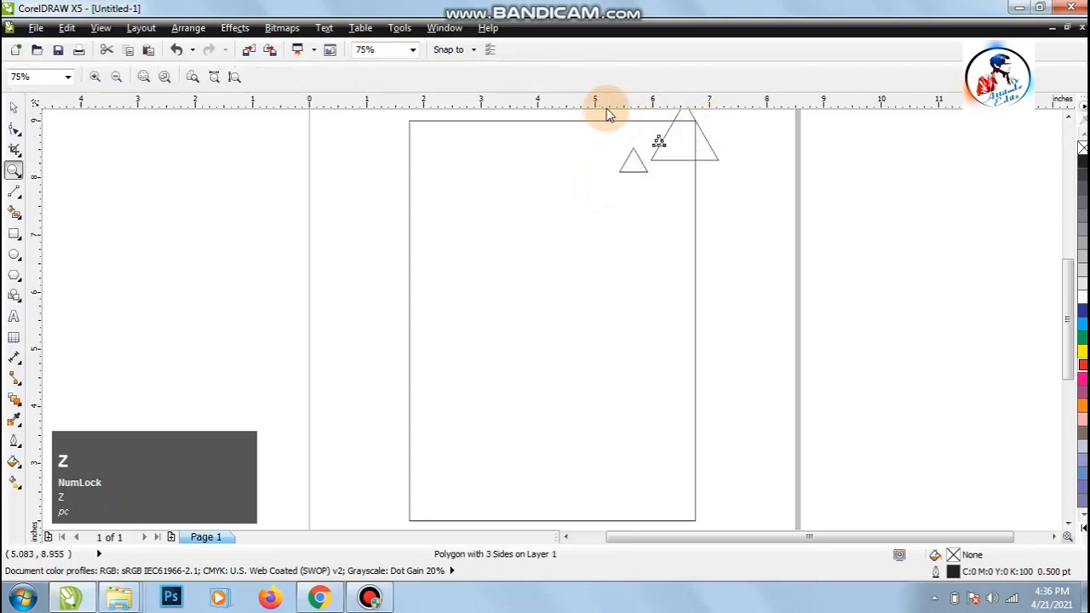
left_click_drag(611, 114, 746, 201)
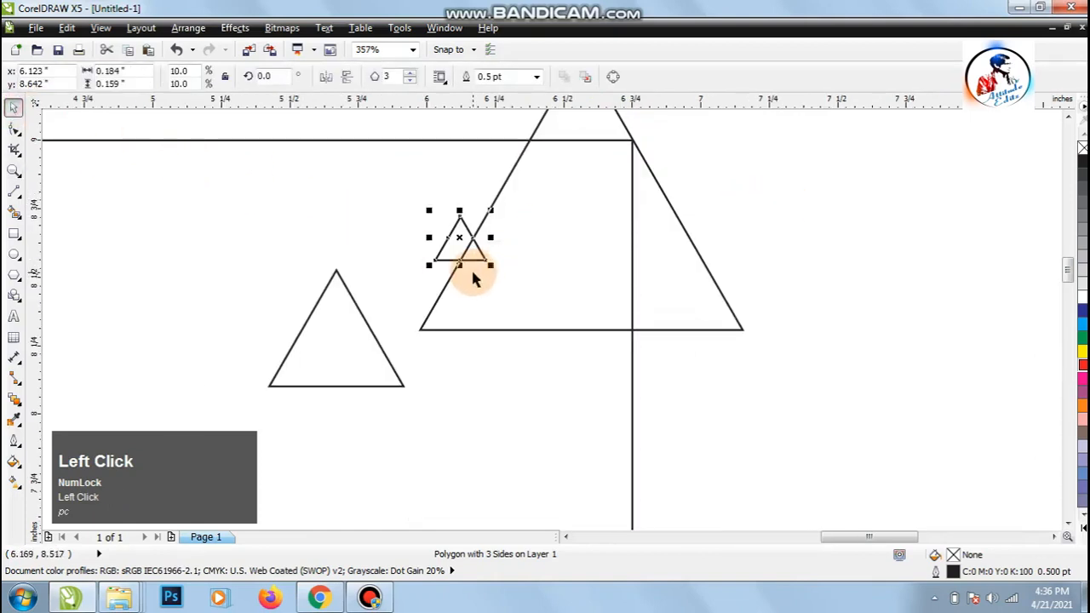
mouse_move(490, 263)
left_mouse_down()
mouse_move(548, 316)
mouse_move(497, 282)
left_mouse_up()
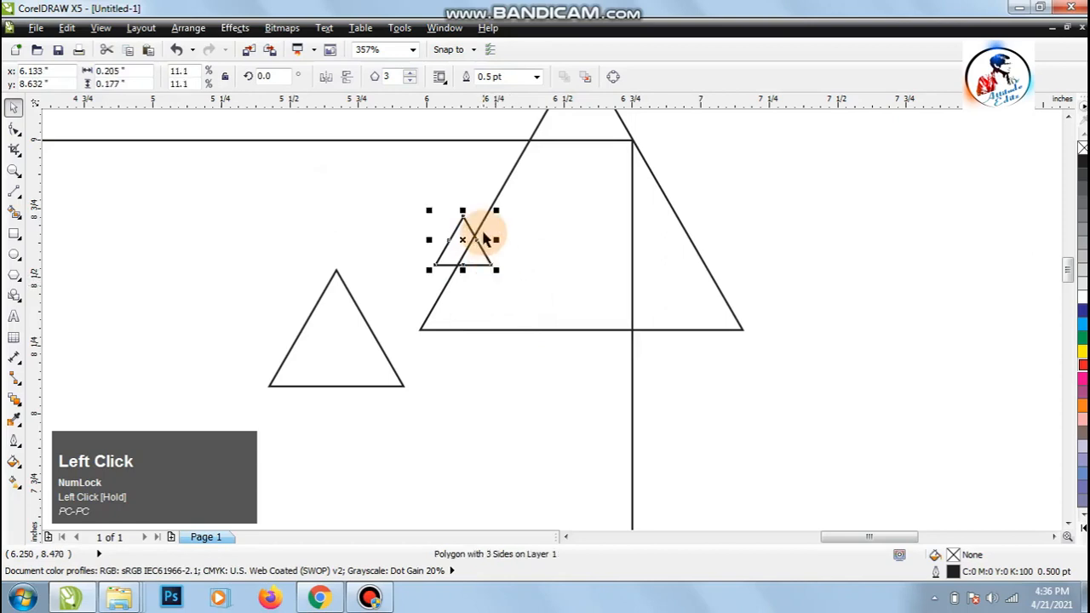
left_click_drag(497, 271, 518, 286)
mouse_move(474, 251)
left_mouse_down()
mouse_move(457, 247)
mouse_move(467, 241)
left_mouse_up()
Duplicate the smallest triangle below the large one, with the copy about 0.19 × 0.16 in
left_click_drag(446, 187, 574, 383)
key("ctrl+z")
left_click(466, 237)
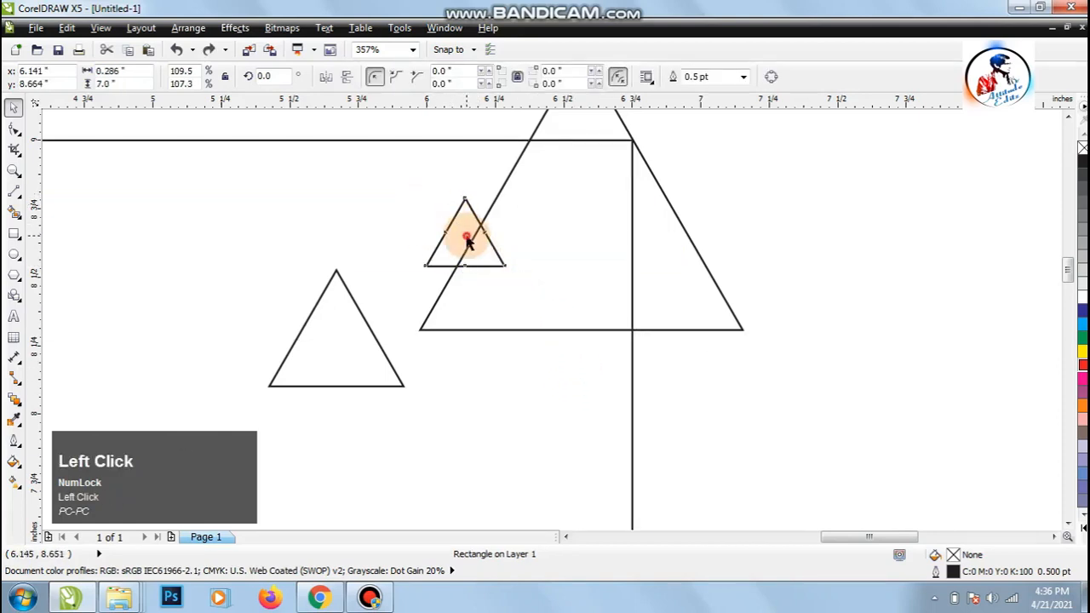
left_click_drag(464, 234, 555, 437)
left_click(526, 460)
left_click(580, 423)
left_click(688, 389)
Fill the large triangle and the medium triangle beside it with dark red, C:20 M:100 Y:100 K:18
left_click(704, 294)
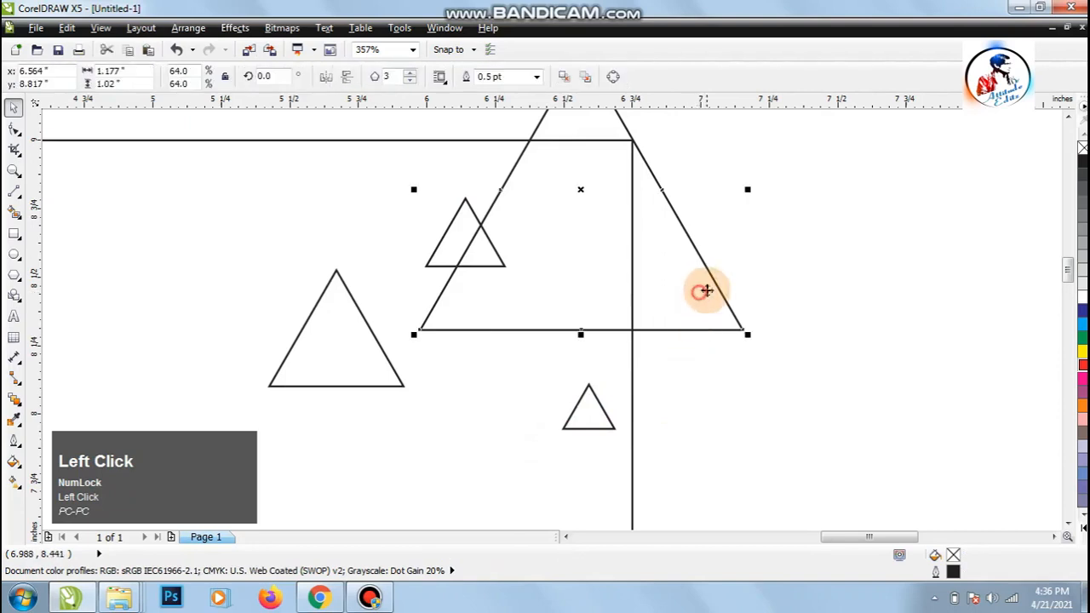
left_click(1082, 364)
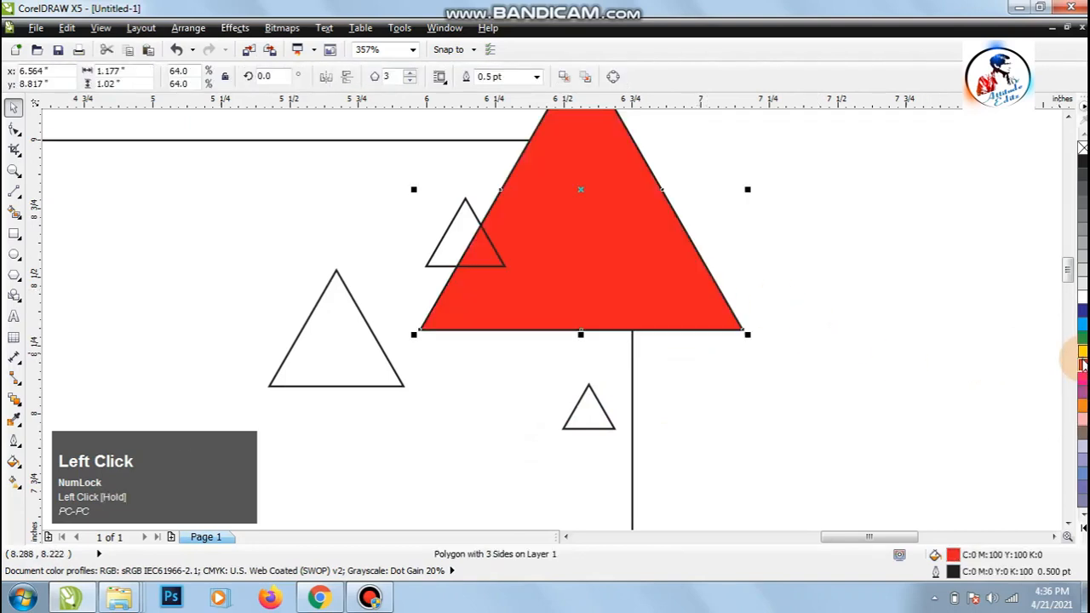
left_click_drag(1082, 365, 1066, 385)
left_click(573, 337)
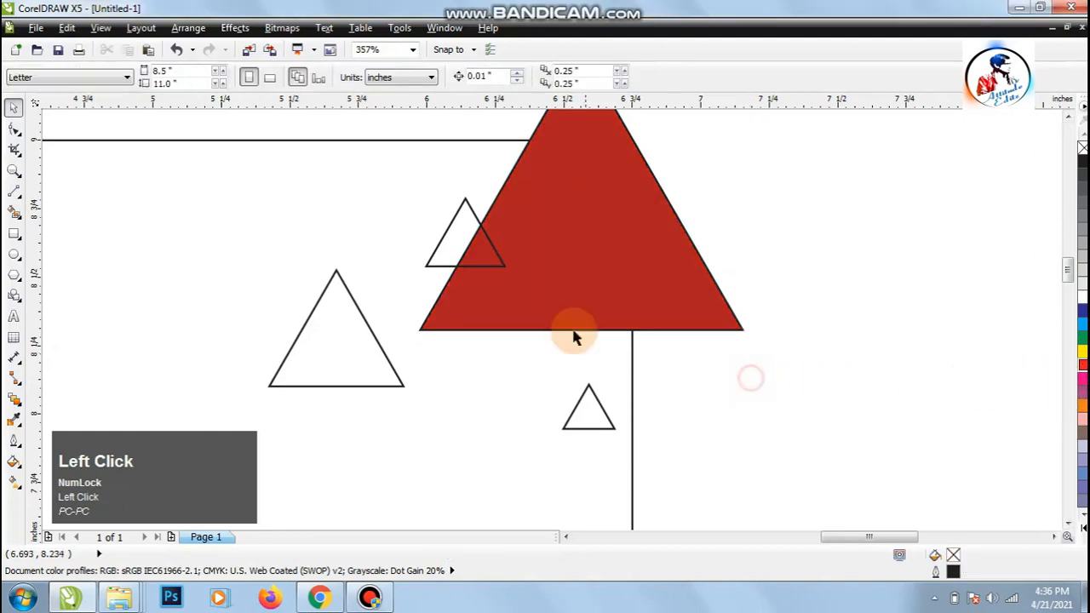
left_click(314, 370)
key("ctrl+r")
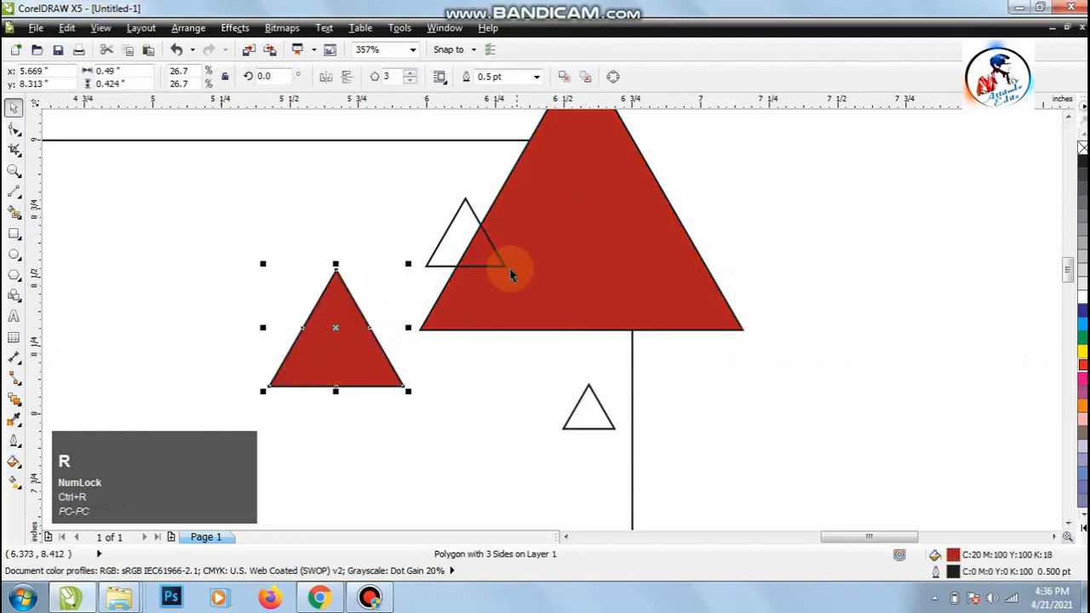
Fill the two smallest triangles with white
left_click(446, 244)
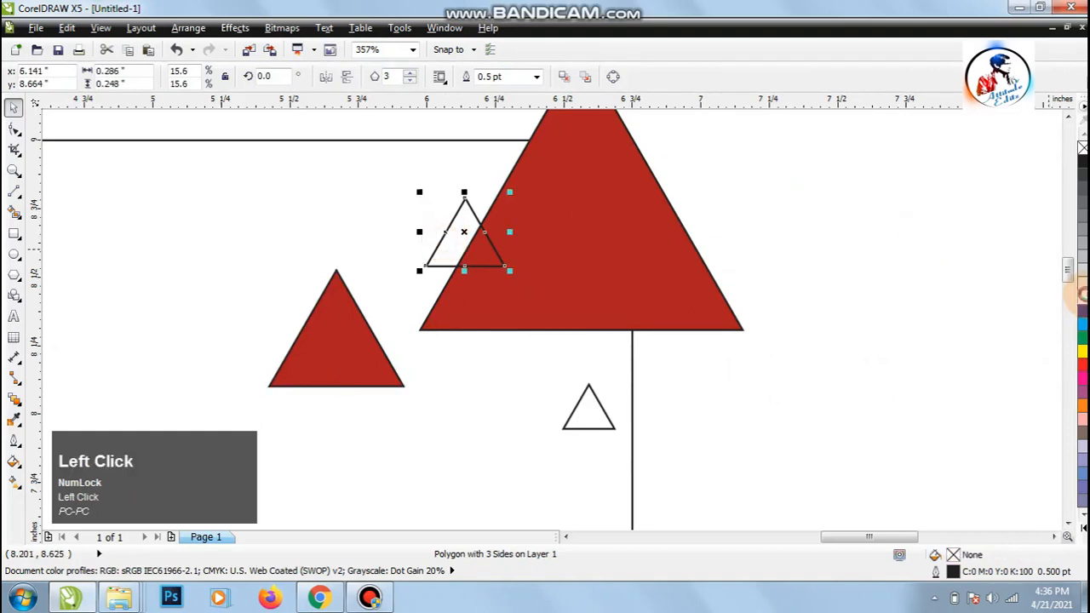
left_click(1081, 292)
left_click(586, 410)
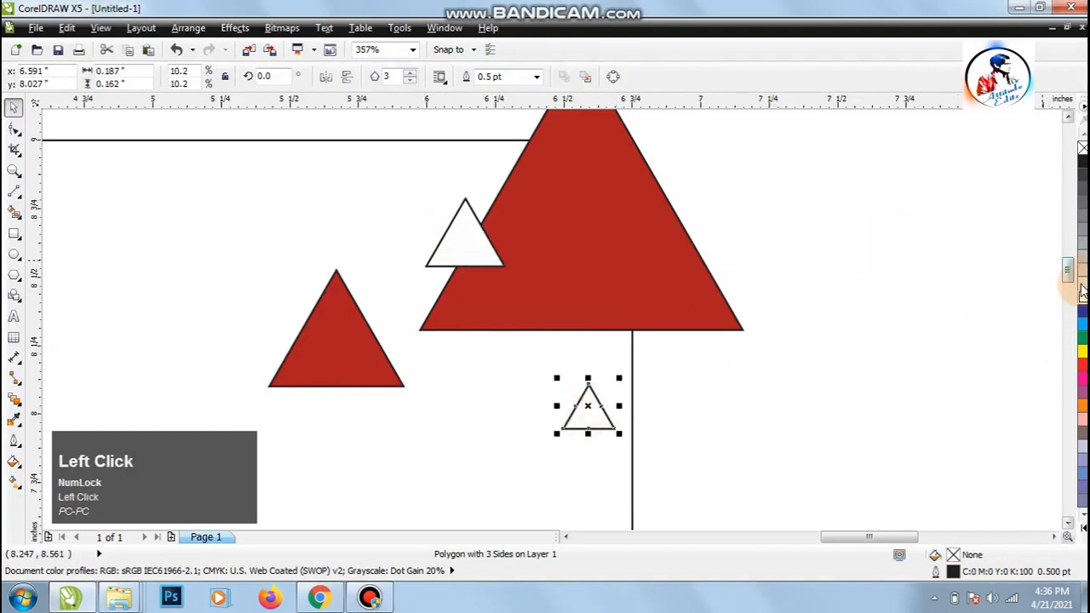
left_click(815, 370)
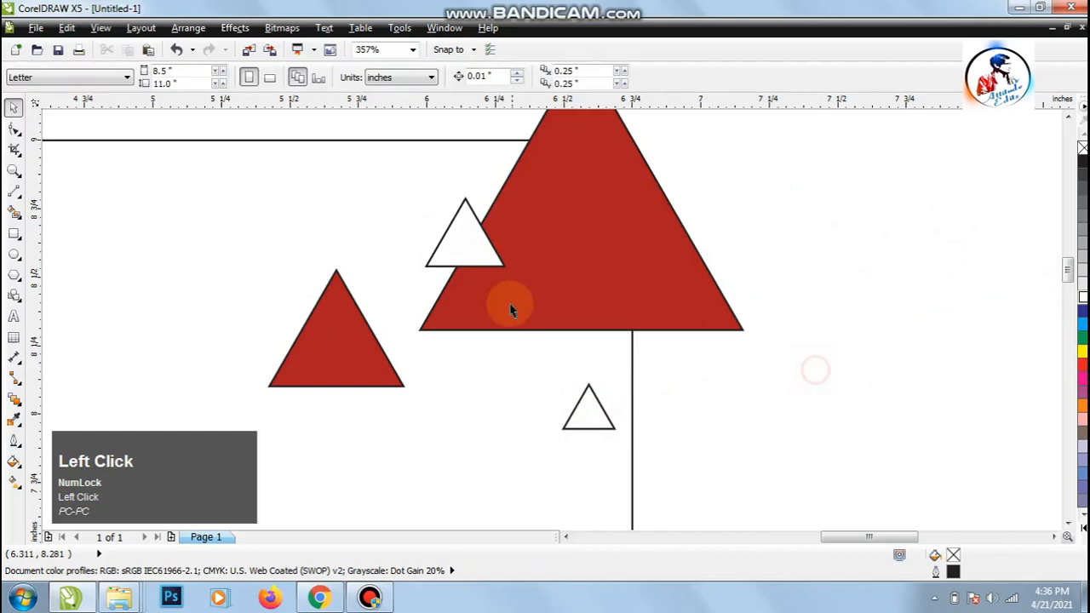
Apply a drop shadow to the white triangle that overlaps the large red triangle's left edge
left_click(471, 237)
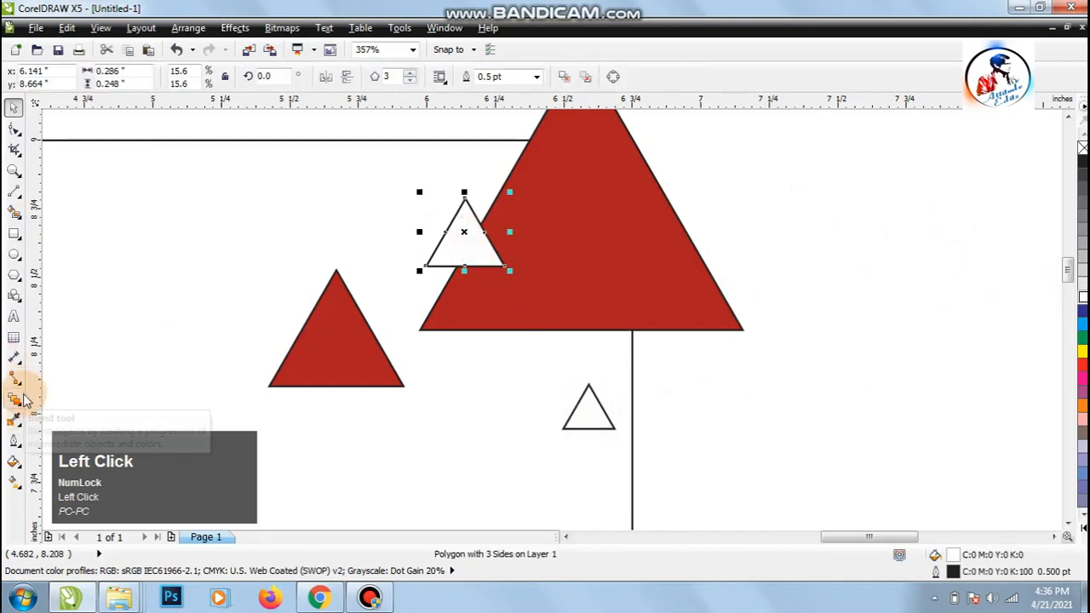
left_click(16, 403)
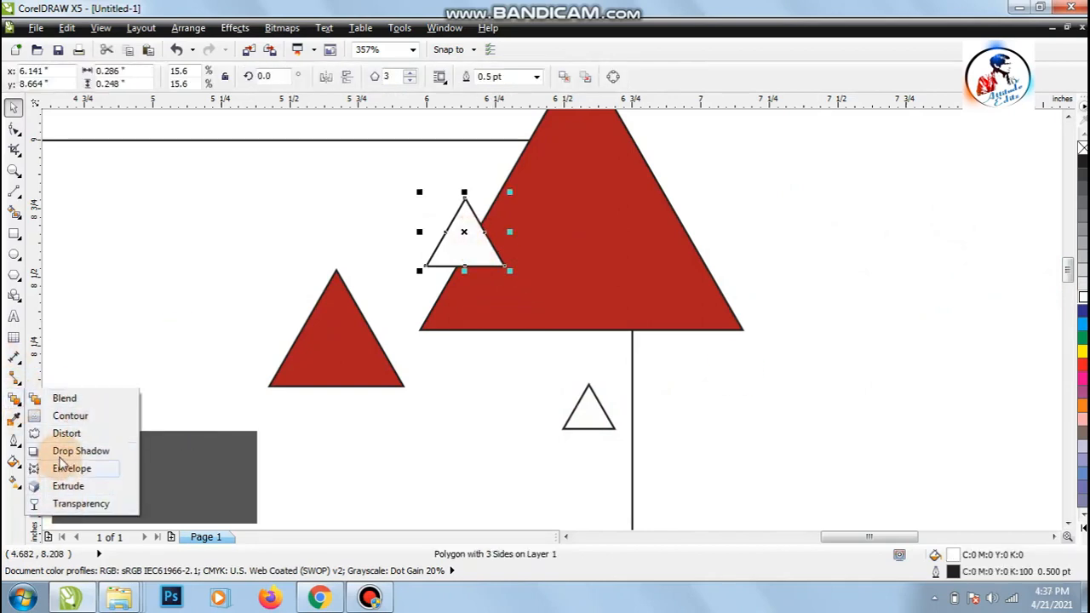
left_click(60, 451)
left_click_drag(454, 223, 467, 254)
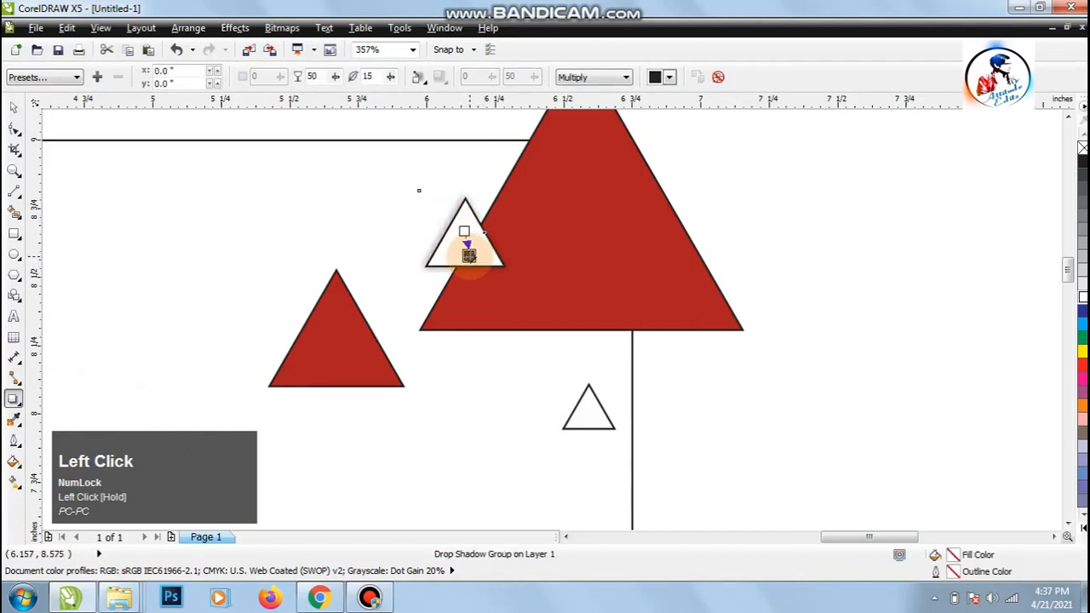
left_click(13, 107)
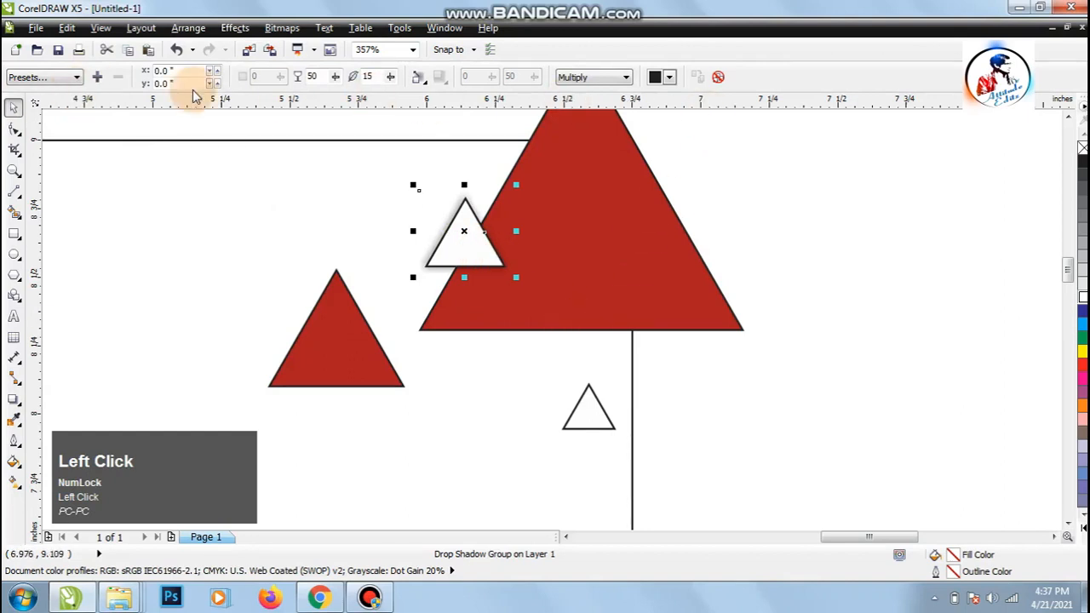
Remove the outlines from the shadowed white triangle and from both red triangles
right_click(1084, 148)
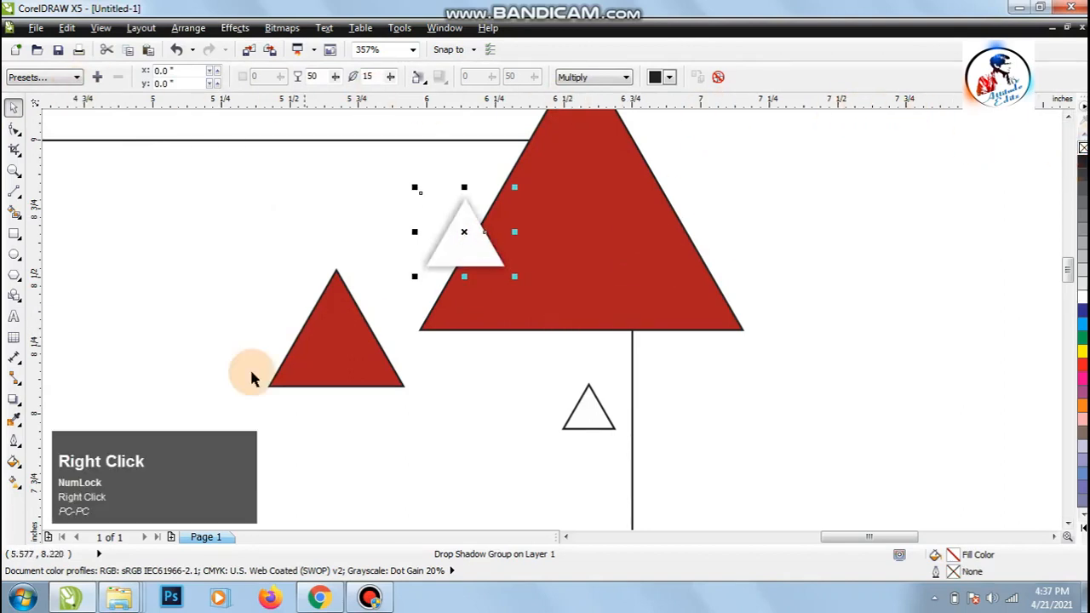
left_click(329, 366)
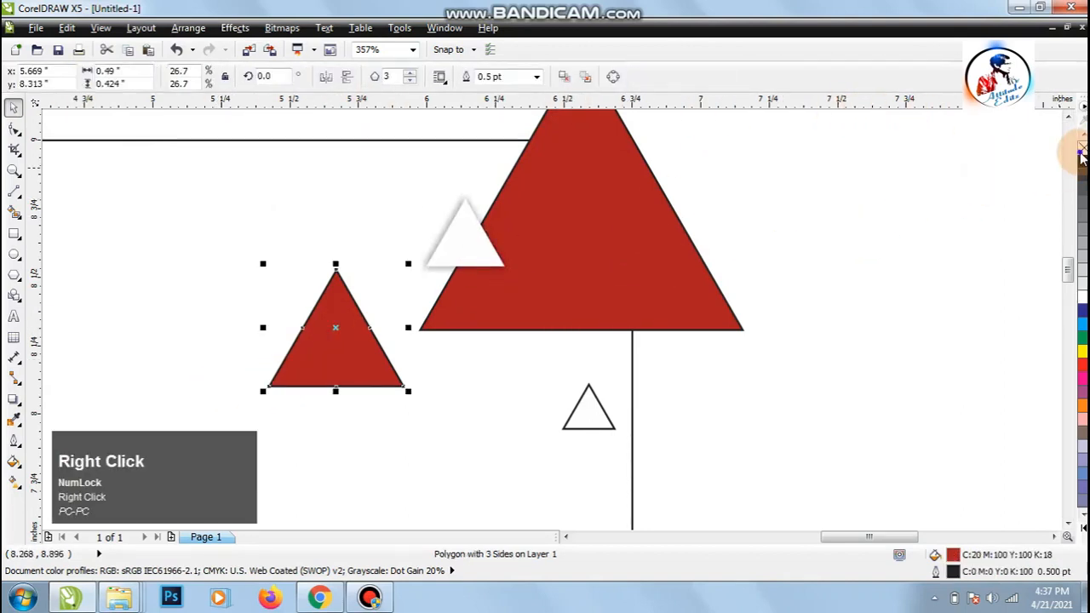
right_click(1082, 154)
left_click(616, 275)
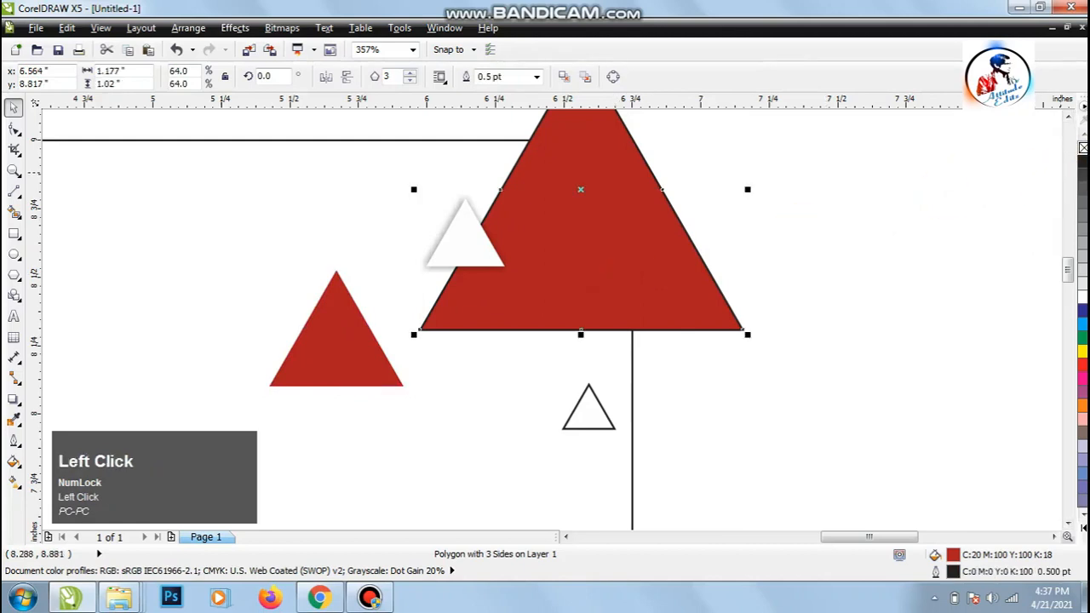
right_click(1083, 148)
Delete the outlined small white triangle below the large red triangle
left_click(572, 412)
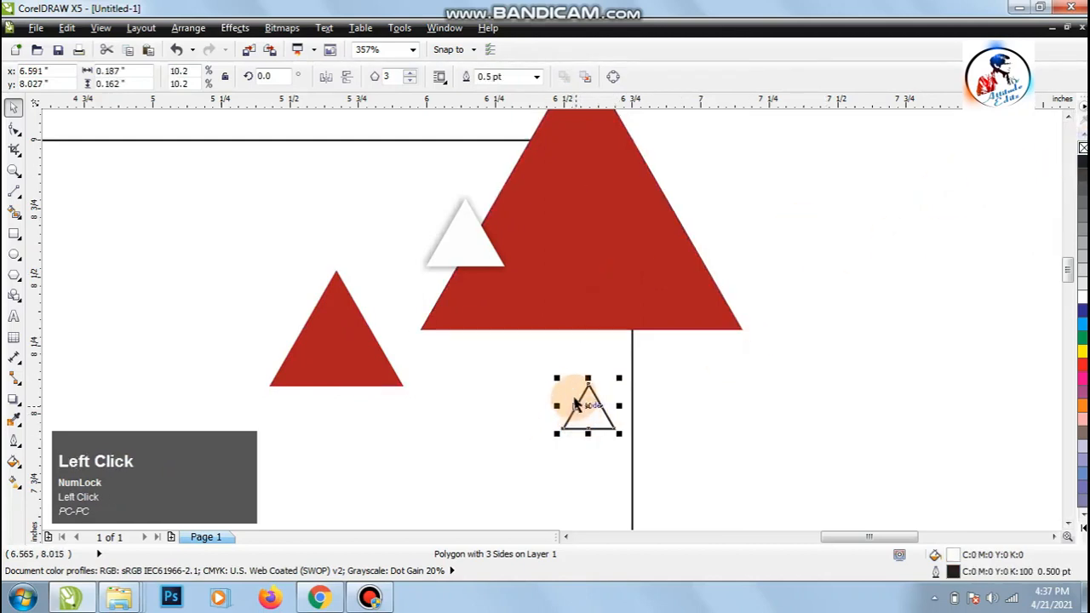
left_click(420, 217)
right_click(474, 271)
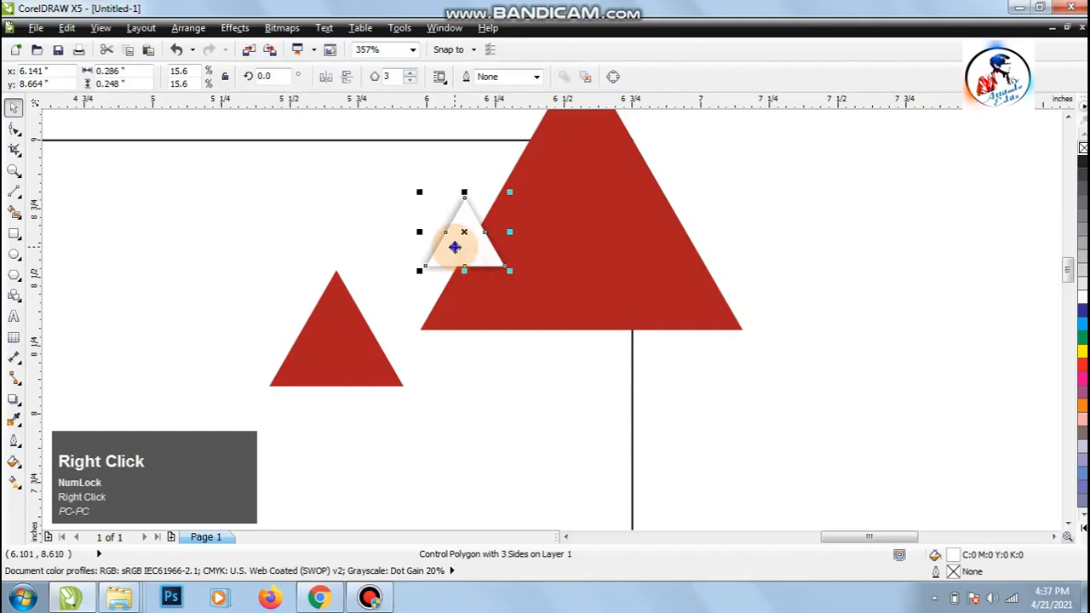
left_click(510, 107)
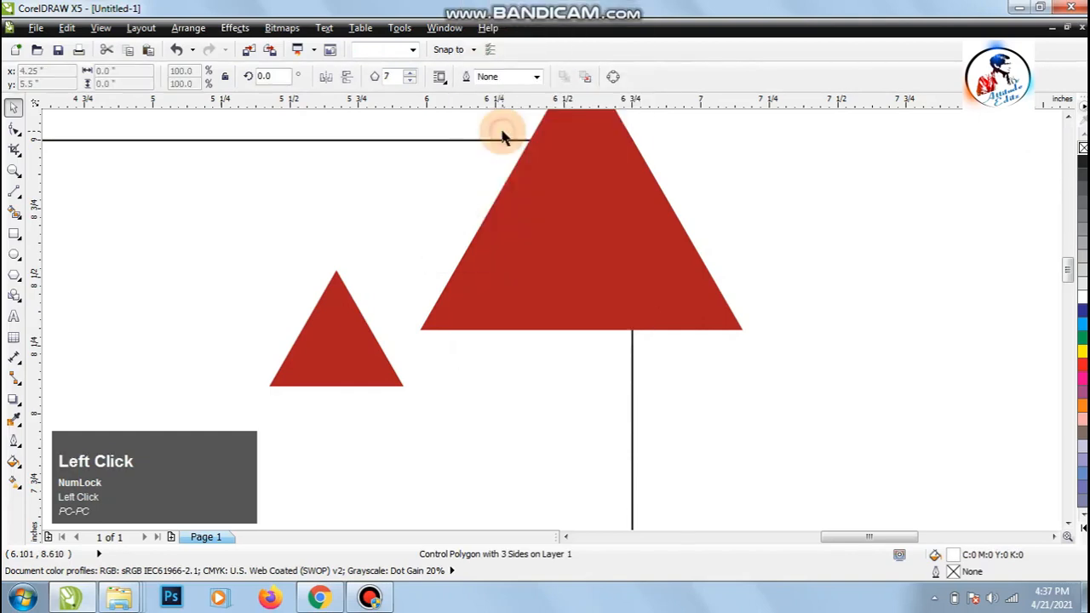
key("ctrl+z")
Duplicate the shadowed white triangle below the large red one and shrink the copy slightly
right_click(458, 254)
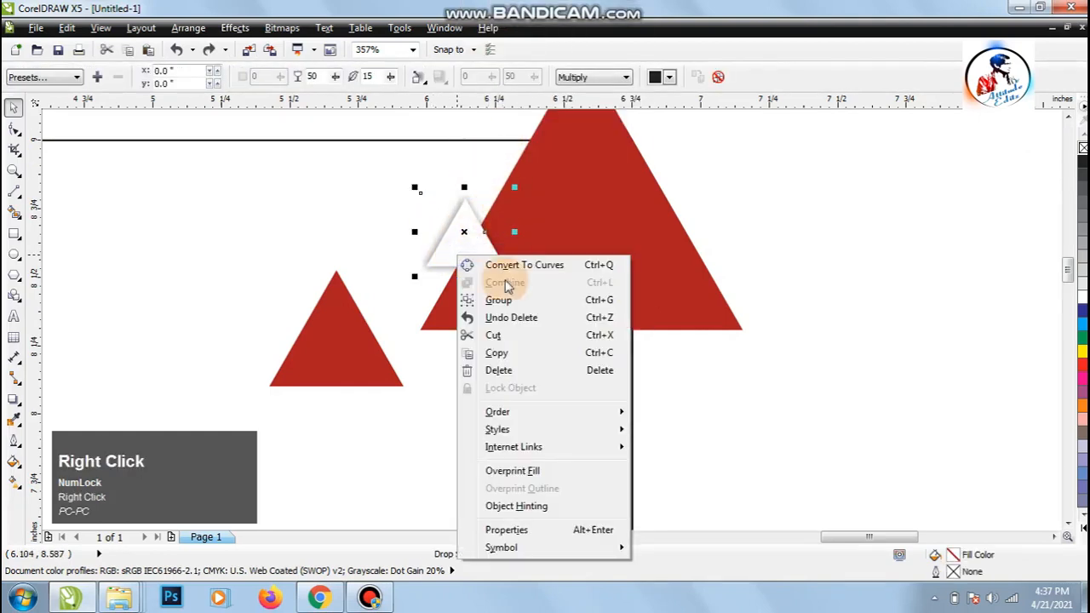
left_click(500, 353)
left_click_drag(464, 235, 569, 396)
left_click_drag(617, 355, 597, 375)
Nudge the lower shadowed triangle right, towards the rectangle's right edge
key("Right")
key("Right")
key("Right")
key("Right")
key("Right")
key("Right")
key("Right")
key("Right")
key("Right")
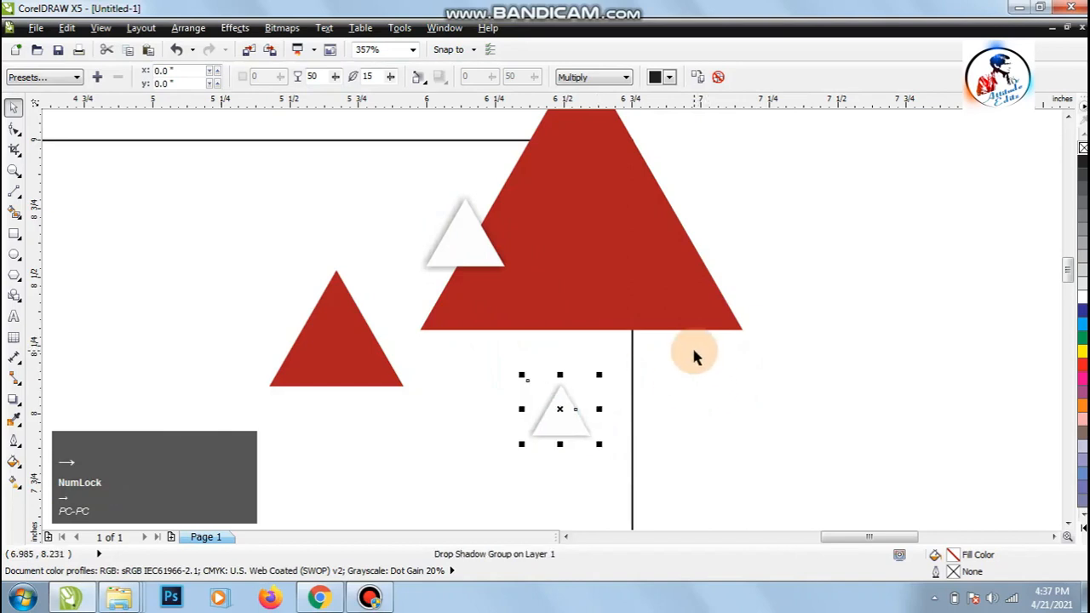
left_click(718, 360)
PowerClip the large red triangle inside the page-sized rectangle
left_click(622, 306)
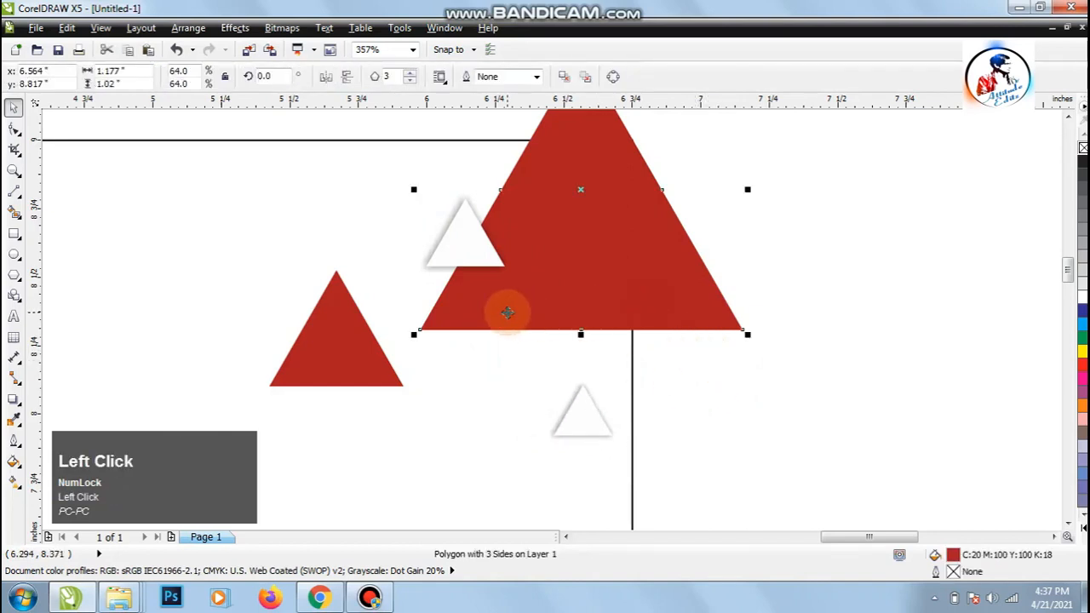
right_click(506, 298)
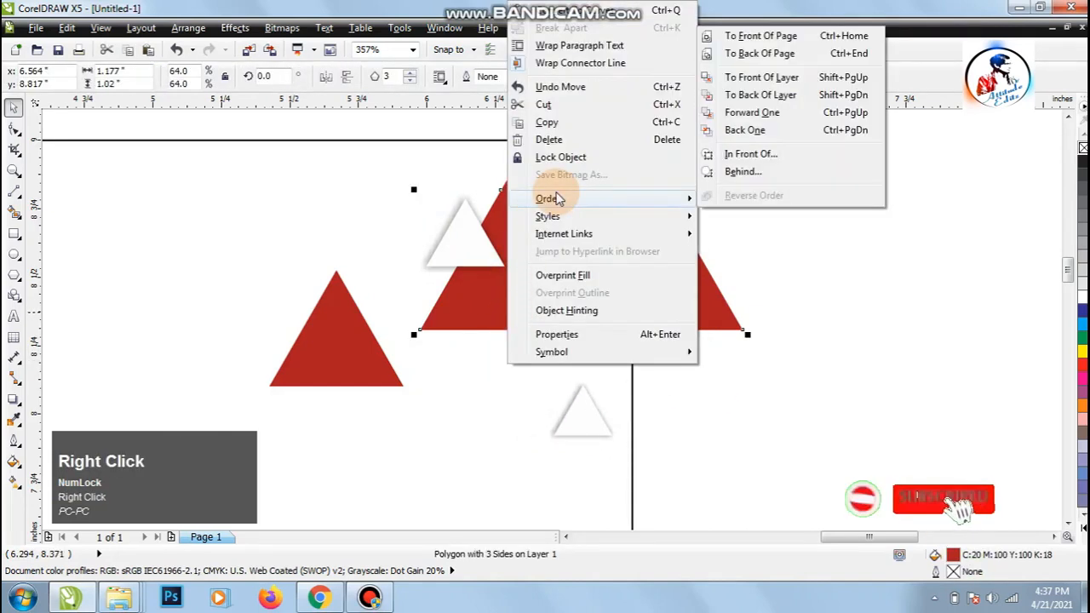
left_click(759, 390)
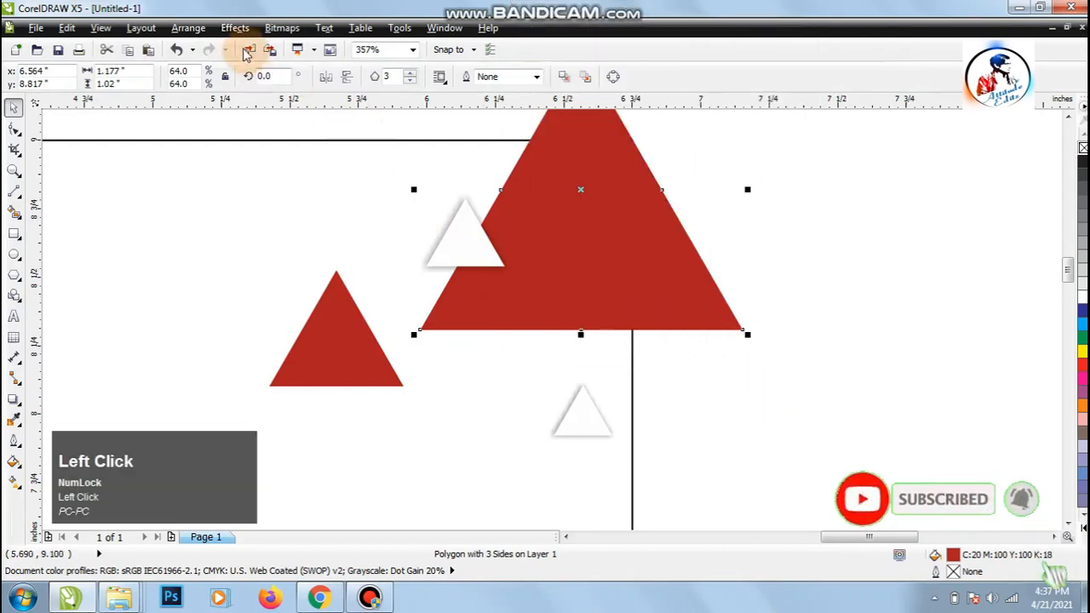
left_click(196, 28)
mouse_move(235, 27)
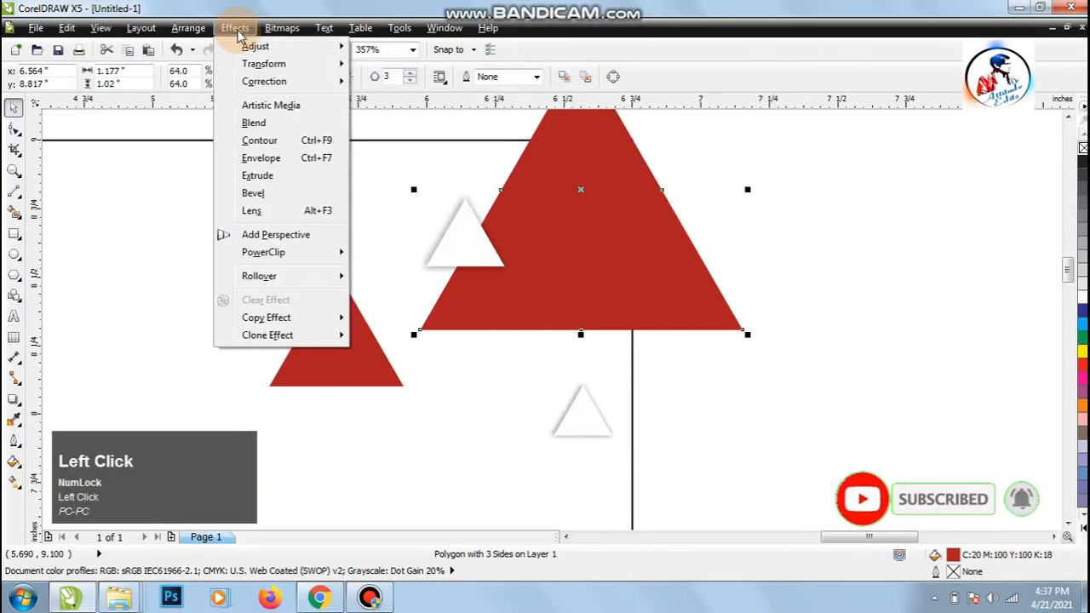
mouse_move(289, 252)
left_click(401, 254)
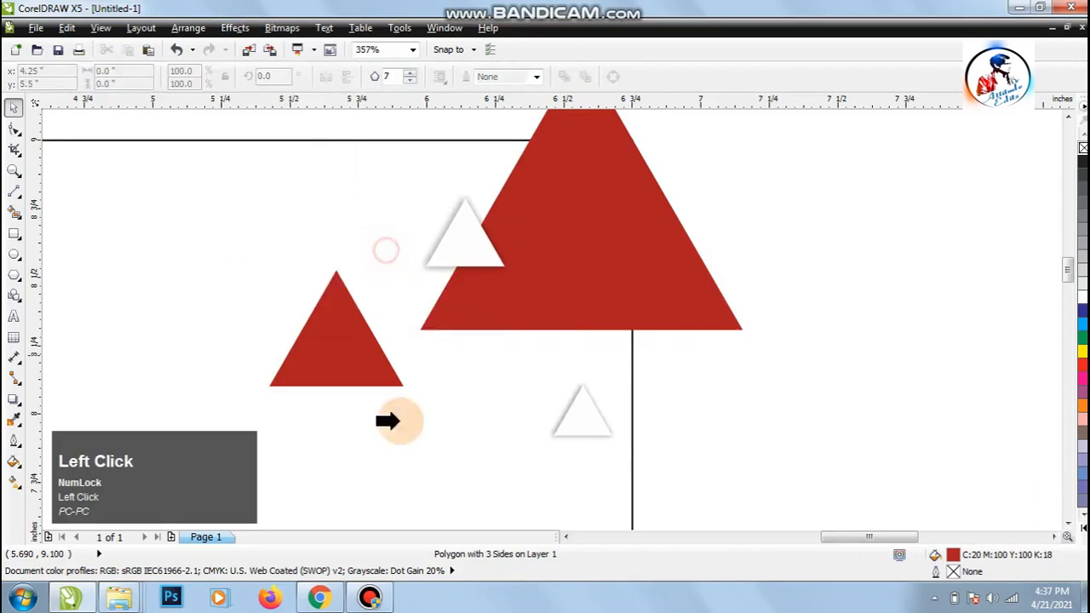
left_click(445, 460)
left_click(776, 346)
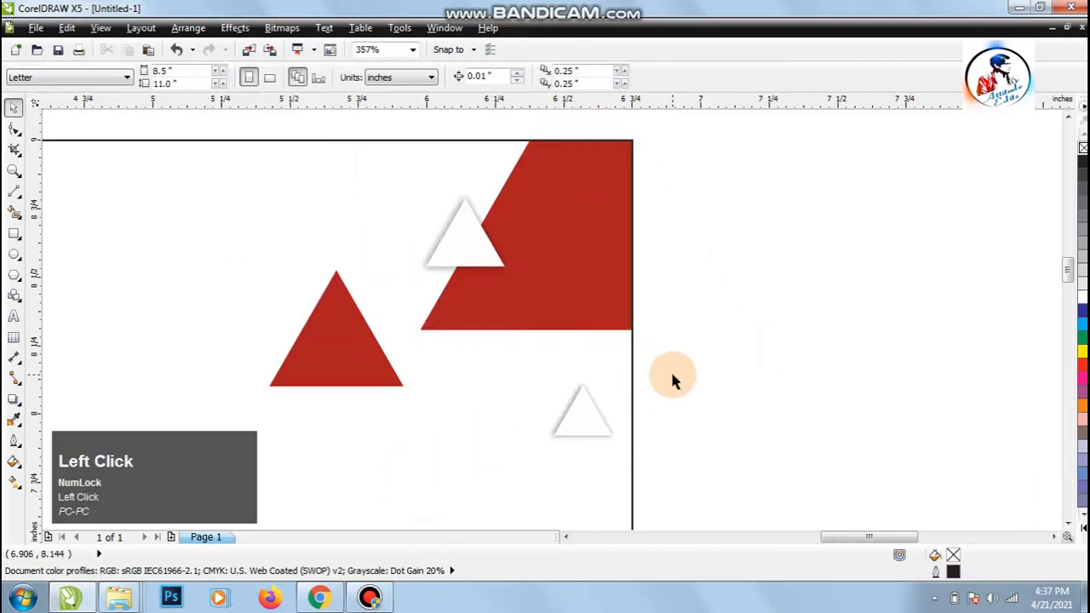
Place an enlarged version of the medium red triangle near the rectangle's lower right corner
key("z")
right_click(491, 322)
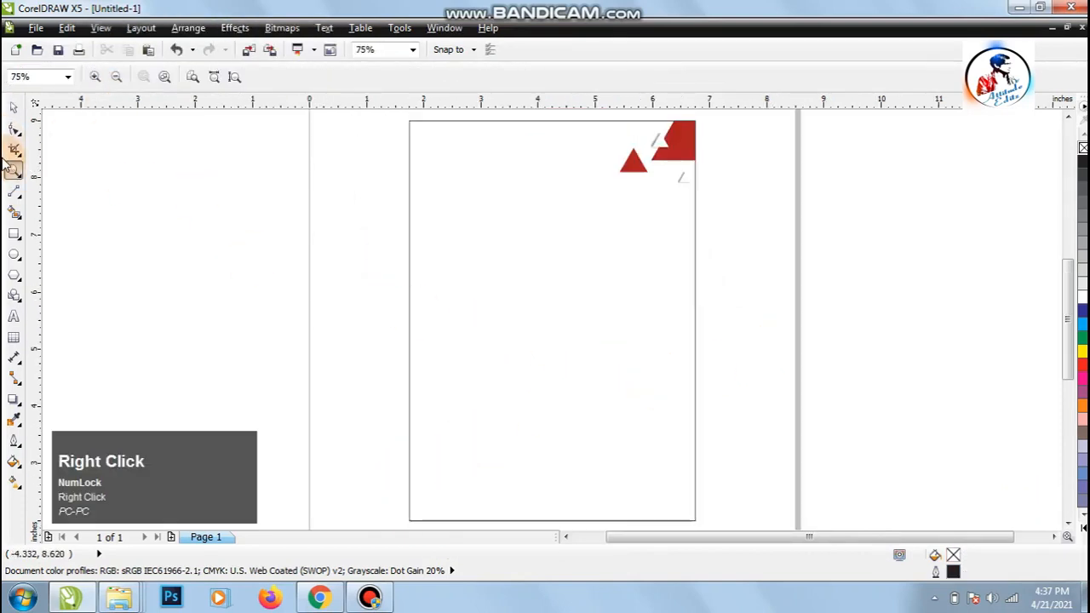
left_click(5, 112)
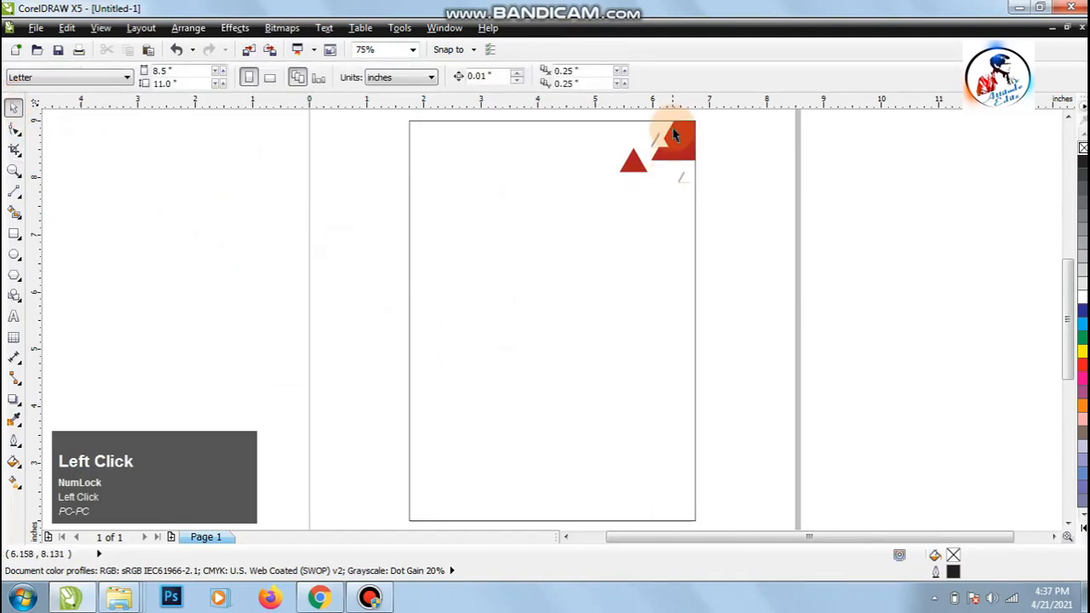
left_click(628, 178)
left_click(634, 159)
left_click_drag(633, 158, 677, 470)
Align the lower red triangle to the bottom and right edges of the rectangle
left_click(506, 393, "shift")
key("b")
key("l")
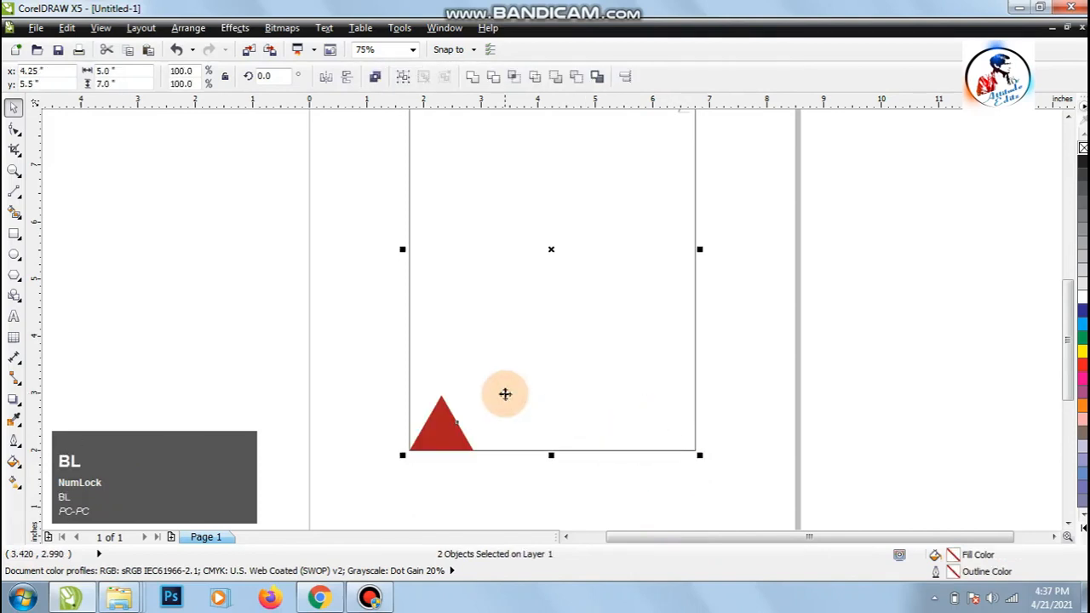
key("r")
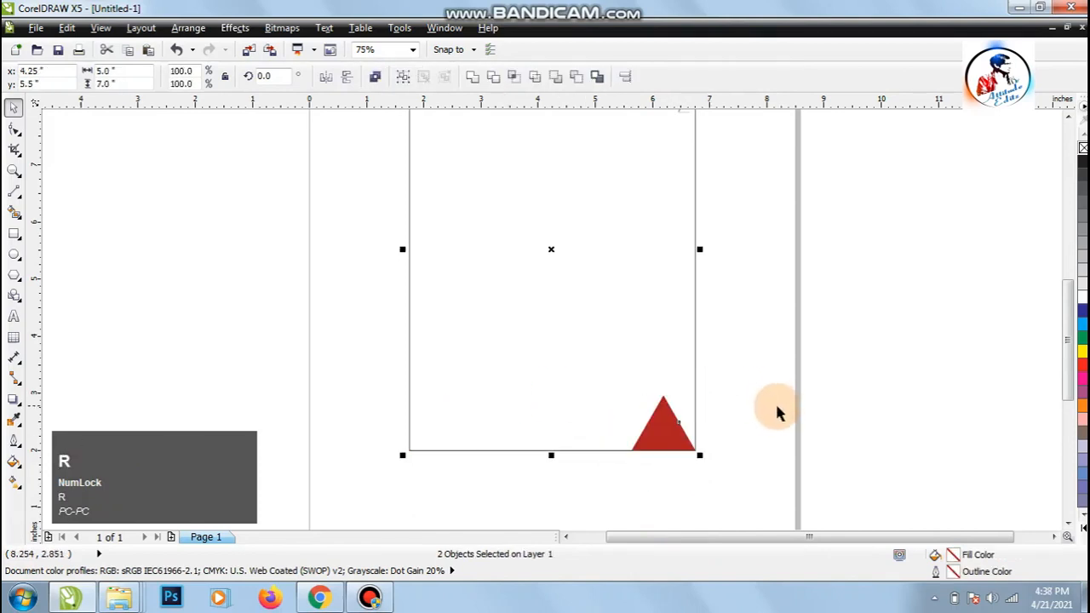
Place a smaller copy of the lower right red triangle just above the original
left_click(720, 449)
left_click(693, 451)
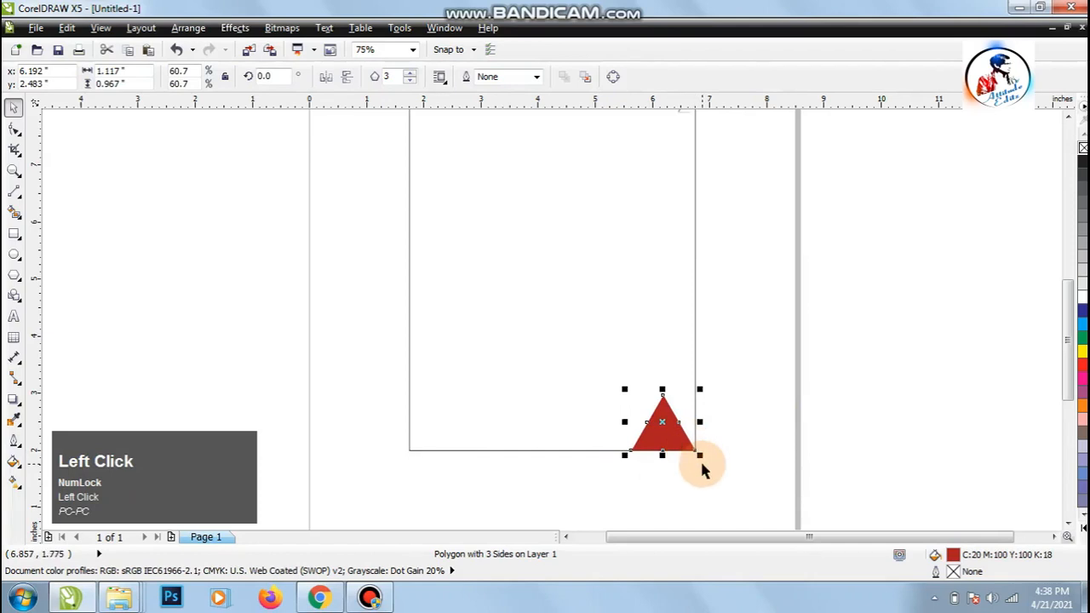
left_click_drag(699, 456, 656, 372)
right_click(662, 433)
key("z")
left_click_drag(523, 323, 727, 470)
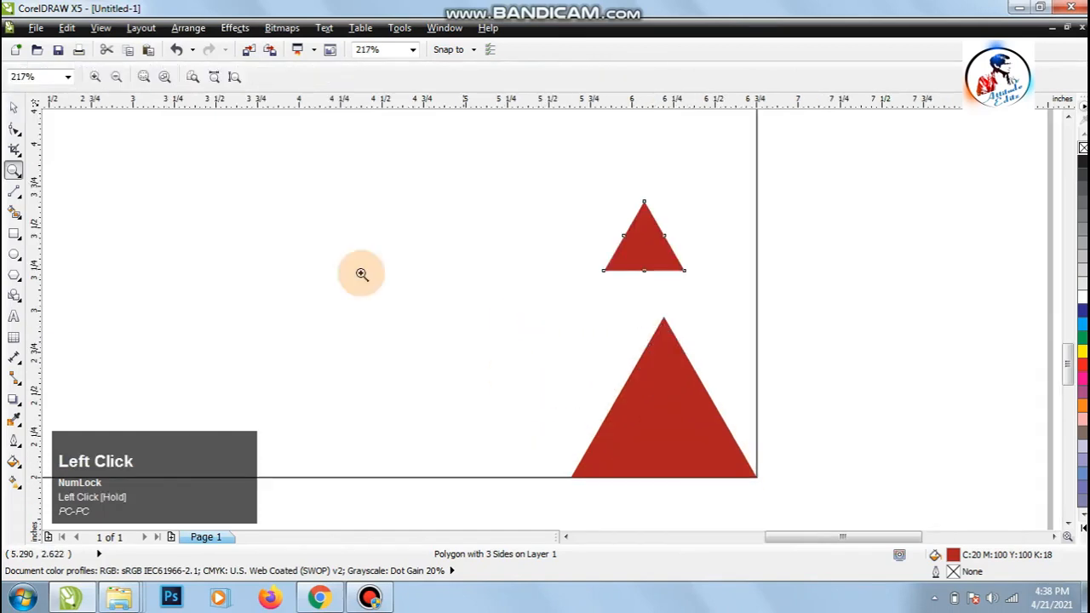
Shrink the small upper triangle and place a white-filled copy about 0.3 in wide over the lower red triangle's left edge
left_click(16, 111)
left_click_drag(690, 197, 617, 404)
right_click(616, 404)
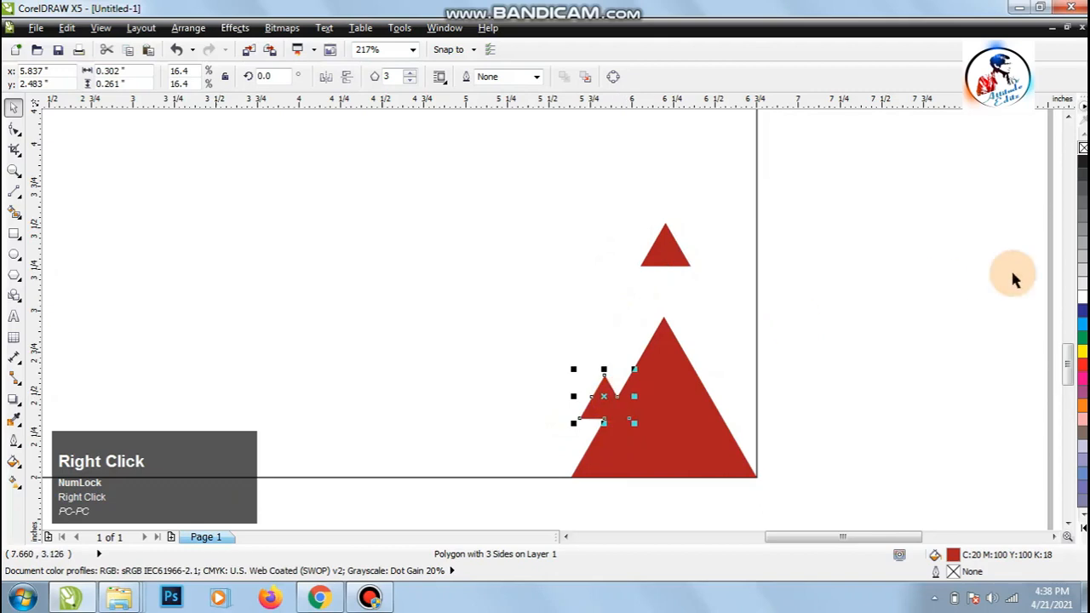
left_click(1084, 297)
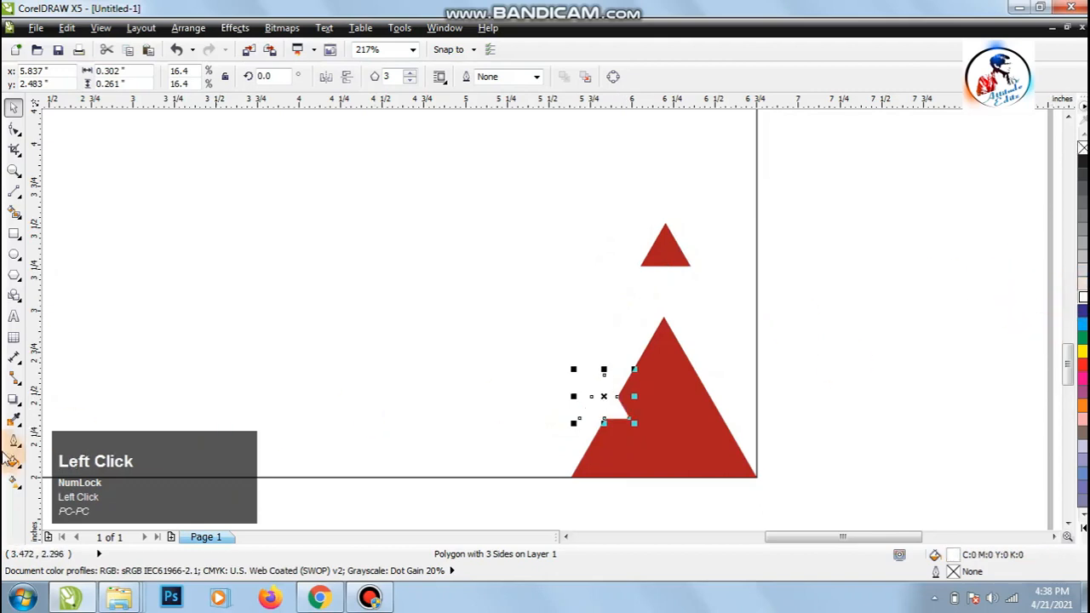
Add a short drop shadow to the small white triangle on the lower red triangle's edge
left_click(14, 398)
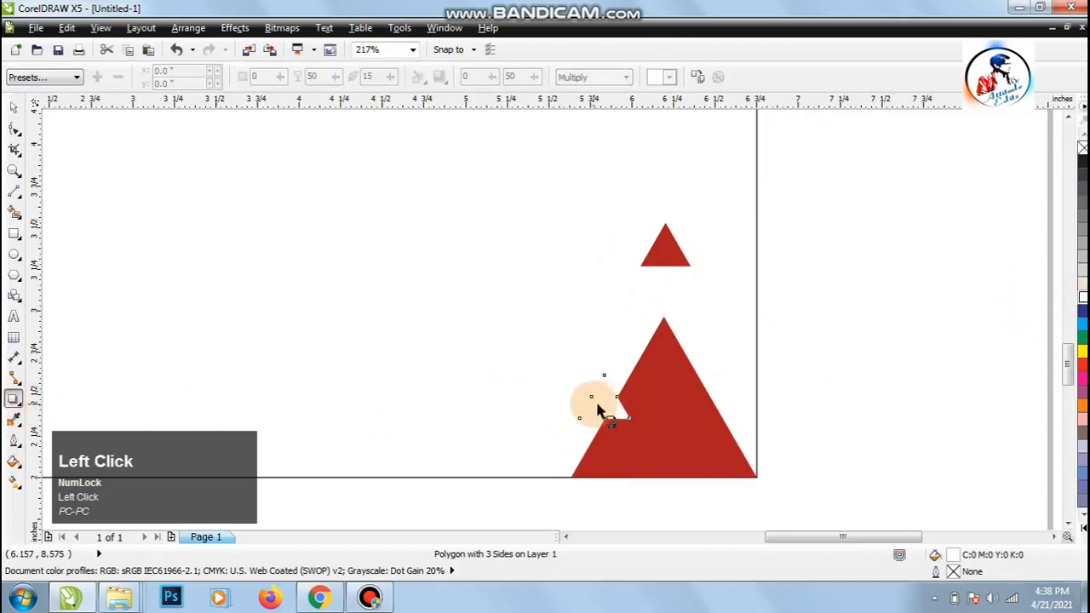
left_click_drag(623, 417, 617, 417)
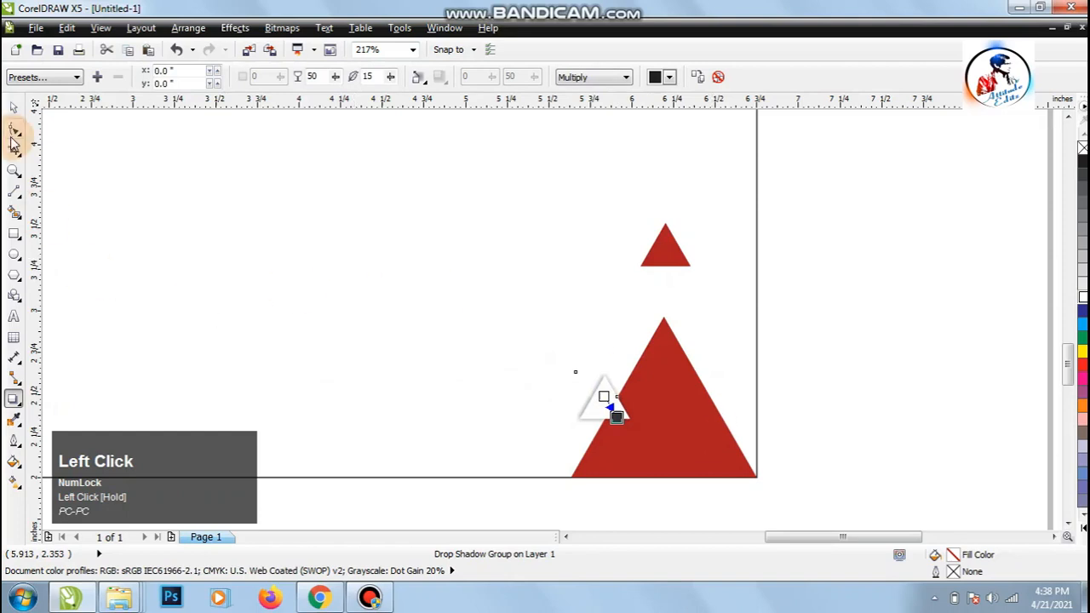
left_click(15, 107)
left_click(855, 294)
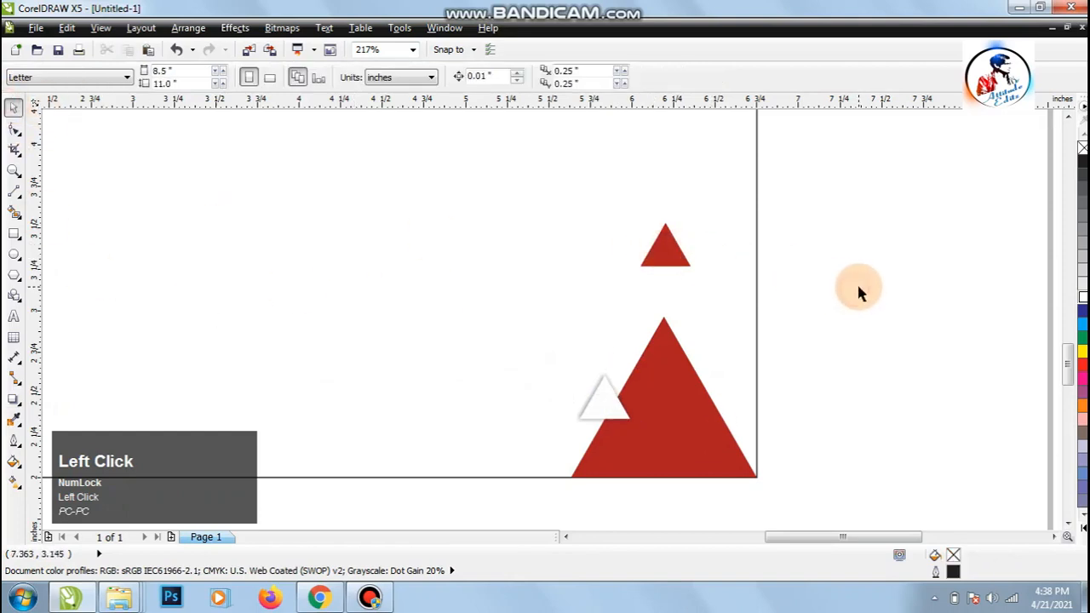
key("F4")
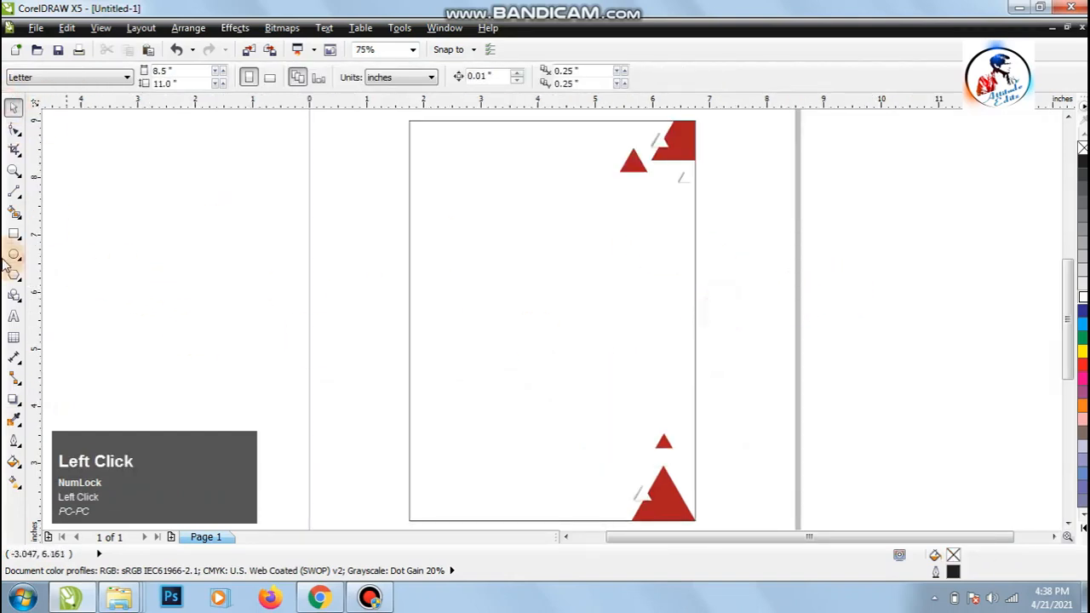
left_click(14, 256)
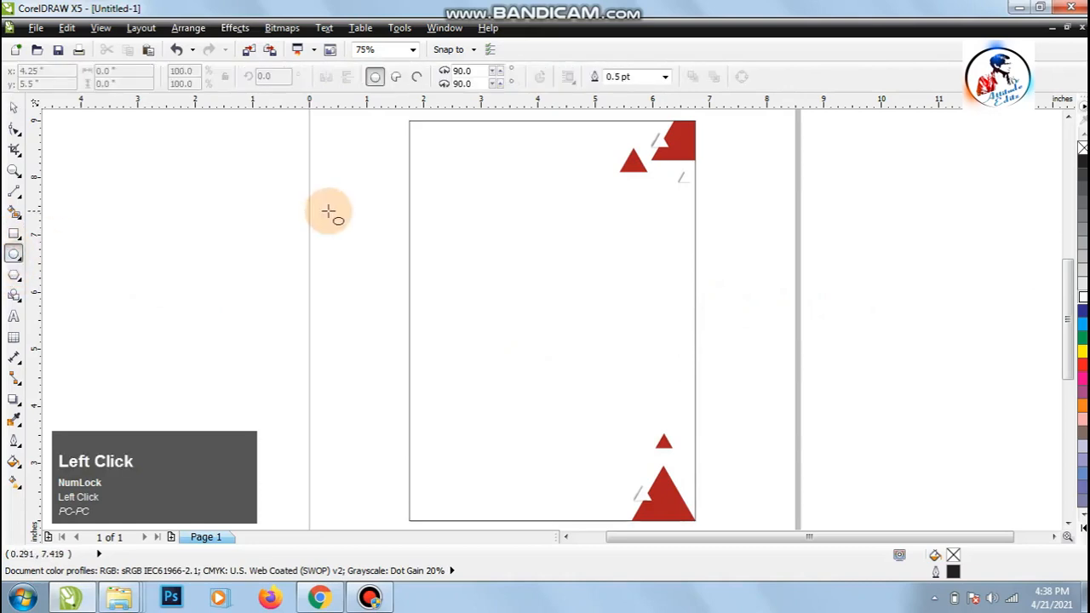
left_click_drag(346, 208, 495, 360)
key("Delete")
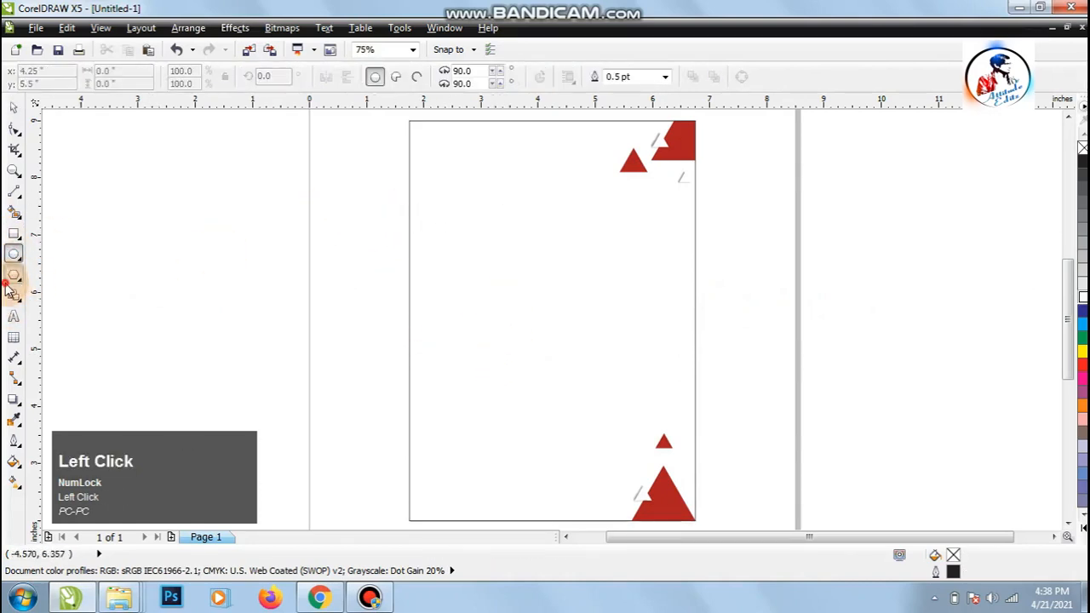
Draw a large polygon over the page rectangle's left part and set it to 3 sides
left_click(11, 285)
left_click_drag(373, 234, 510, 373)
left_click(410, 81)
left_click(410, 80)
left_click(409, 83)
left_click(410, 83)
Centre the large outlined triangle vertically on the rectangle and enlarge it to about 3.72 × 3.22 in
left_click(15, 104)
mouse_move(503, 339)
left_mouse_down()
mouse_move(607, 413)
mouse_move(640, 419)
mouse_move(494, 333)
mouse_move(506, 313)
mouse_move(506, 327)
left_mouse_up()
left_click(475, 480, "shift")
key("e")
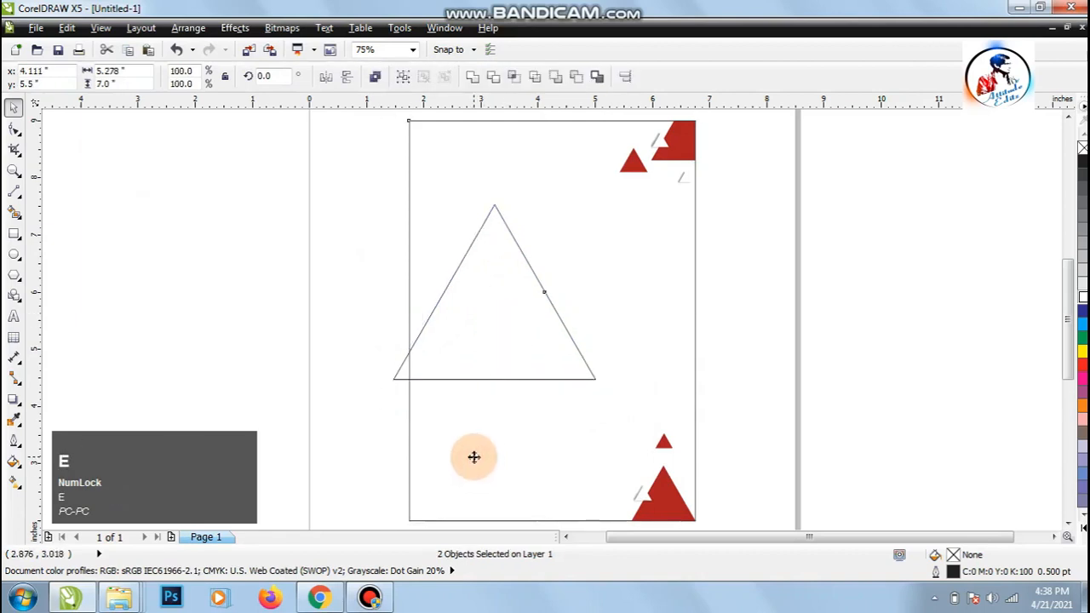
left_click(518, 304)
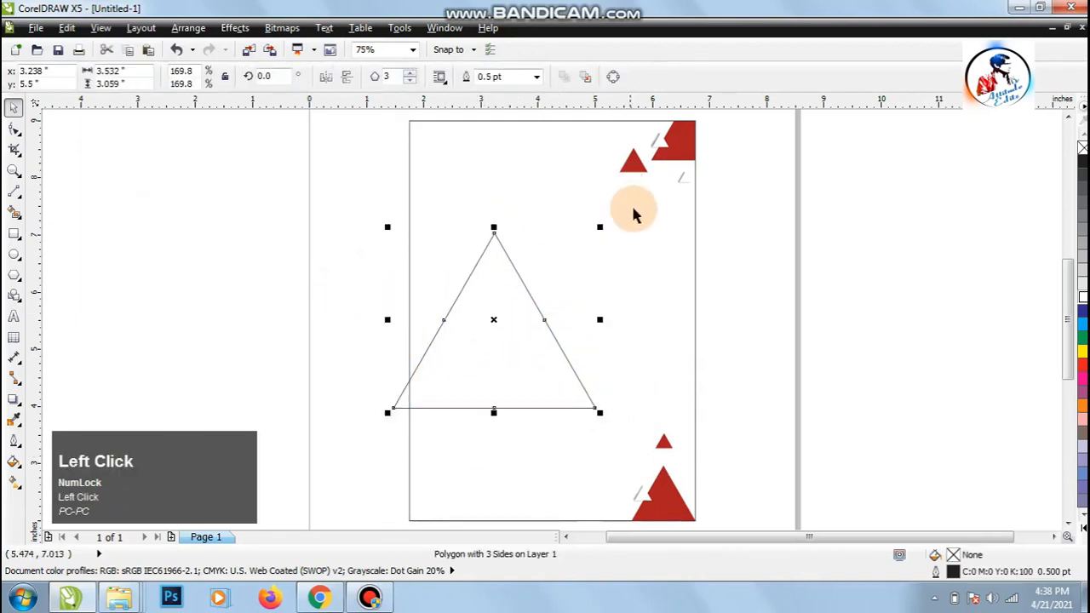
left_click_drag(600, 227, 612, 206)
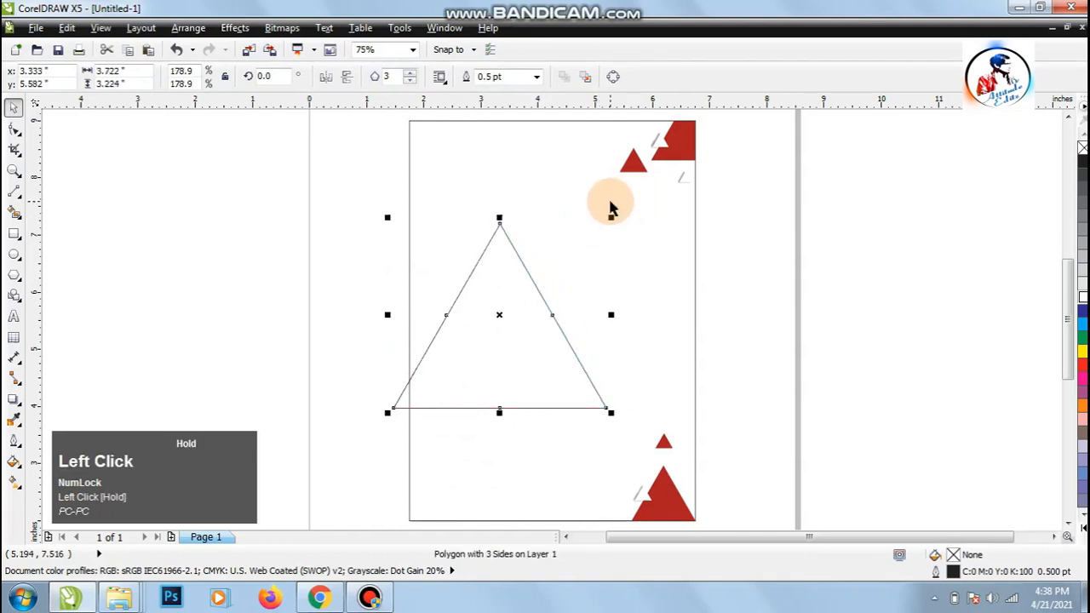
Place a copy of the large triangle over the original, rotated to about 344.5° and shifted slightly left
right_click(481, 369)
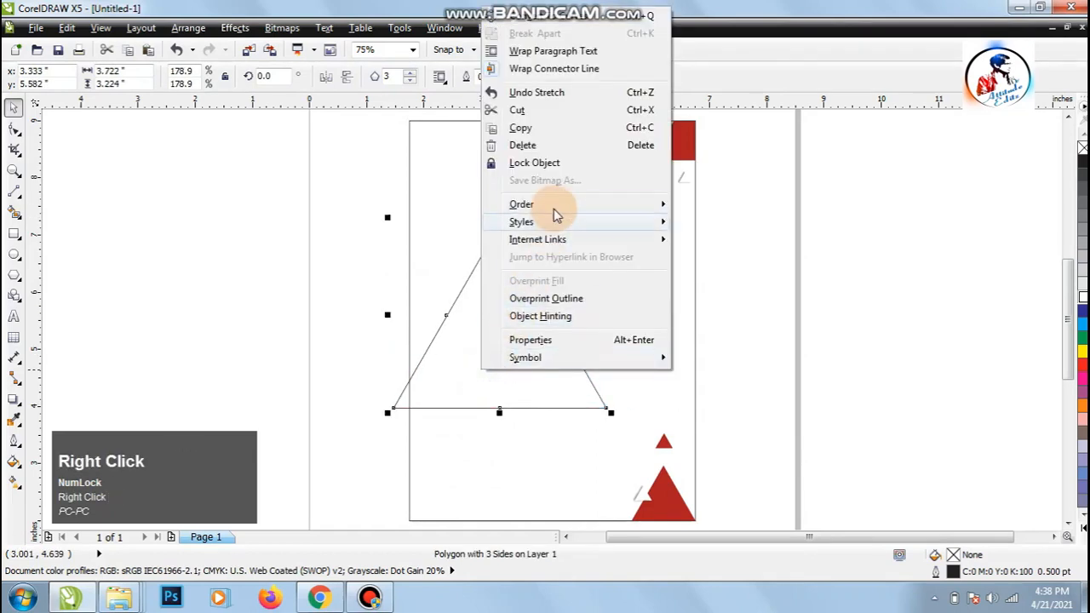
left_click(559, 127)
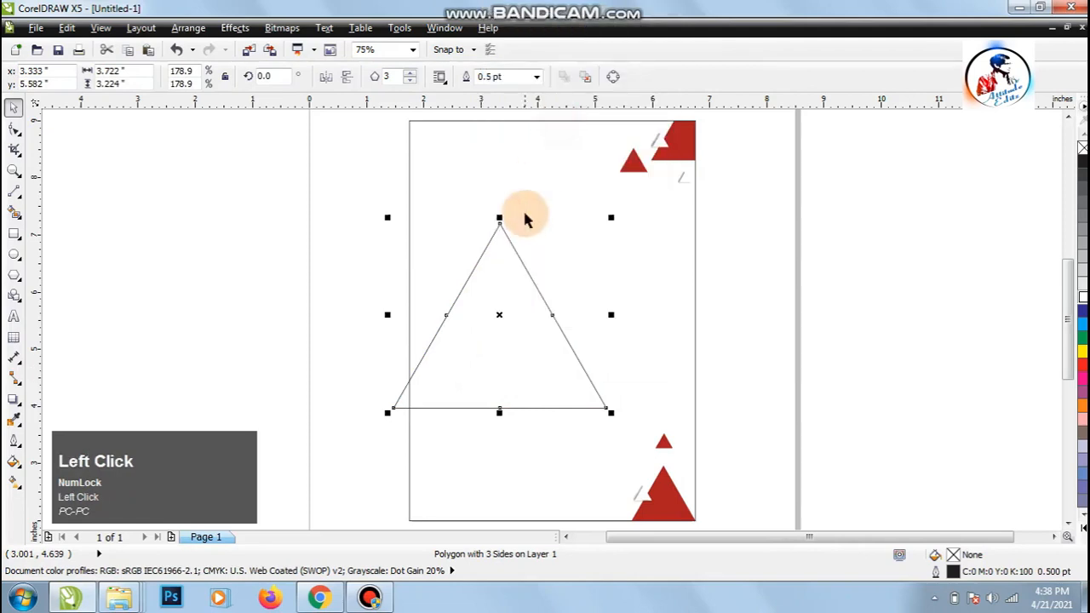
left_click(500, 328)
left_click_drag(612, 220, 630, 257)
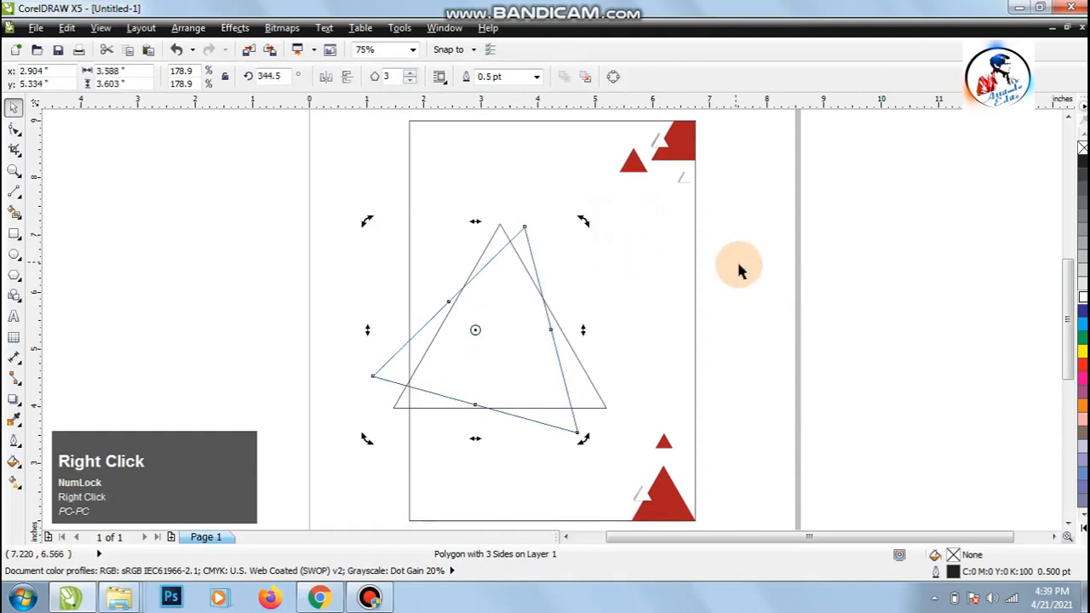
left_click(788, 273)
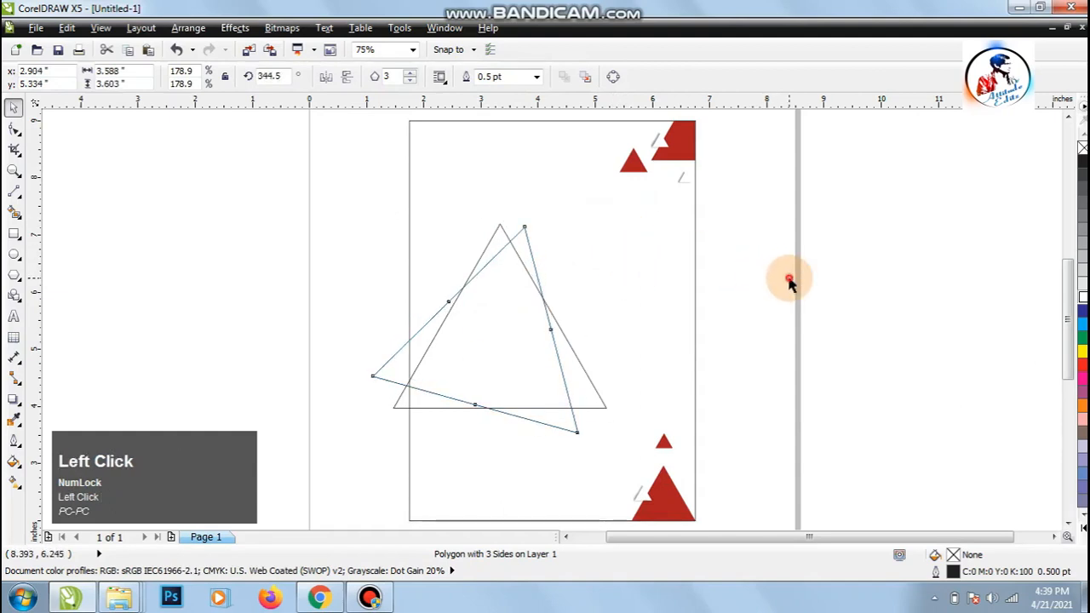
Give the upright large triangle a 4.0 pt dark red outline (C:20 M:100 Y:100 K:17)
left_click(591, 383)
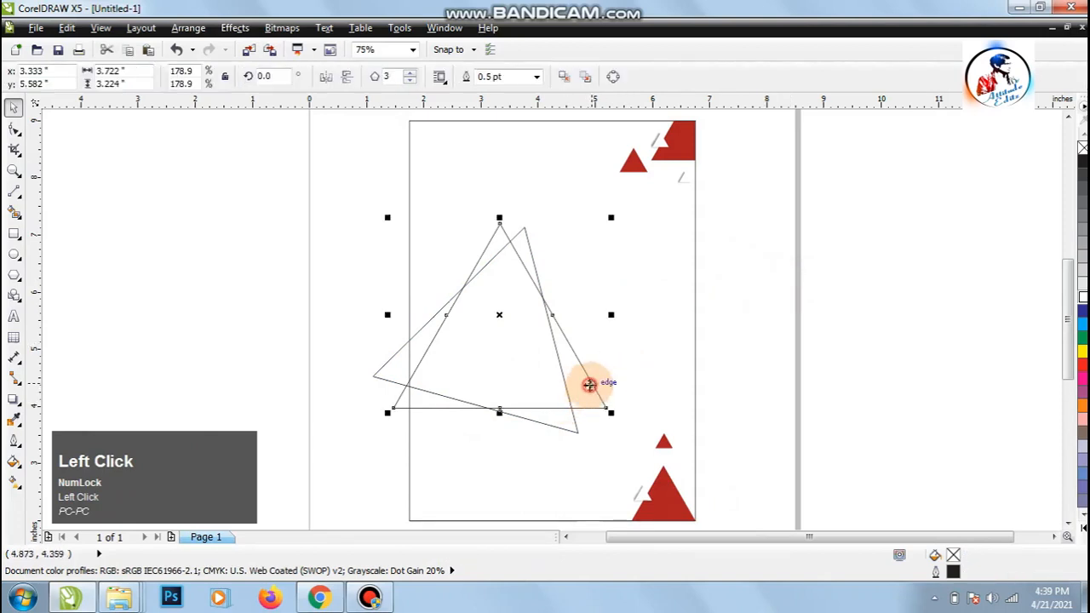
left_click(1086, 375)
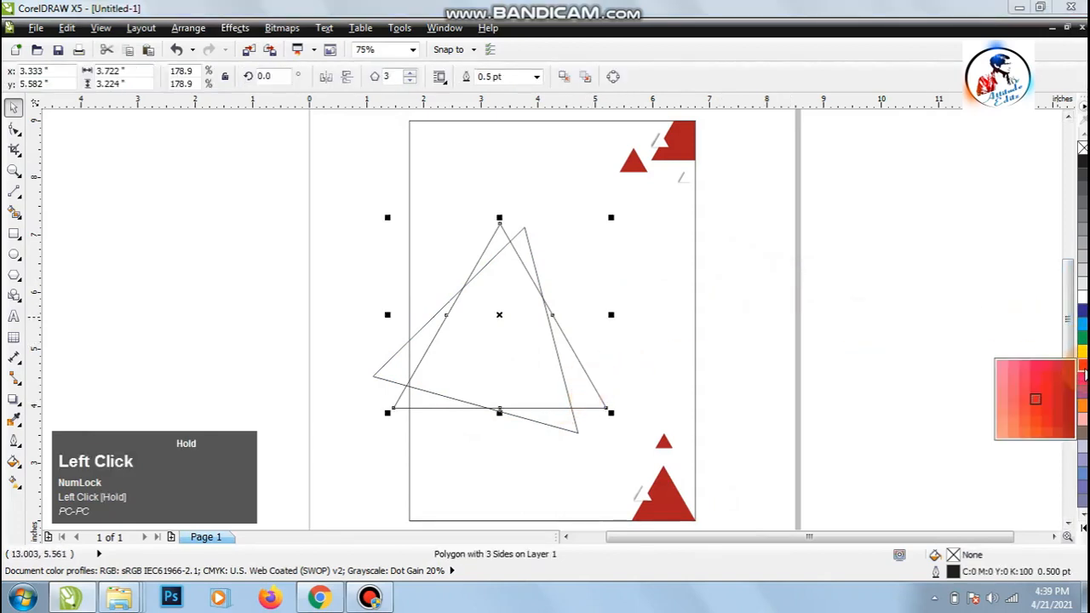
right_click(1069, 378)
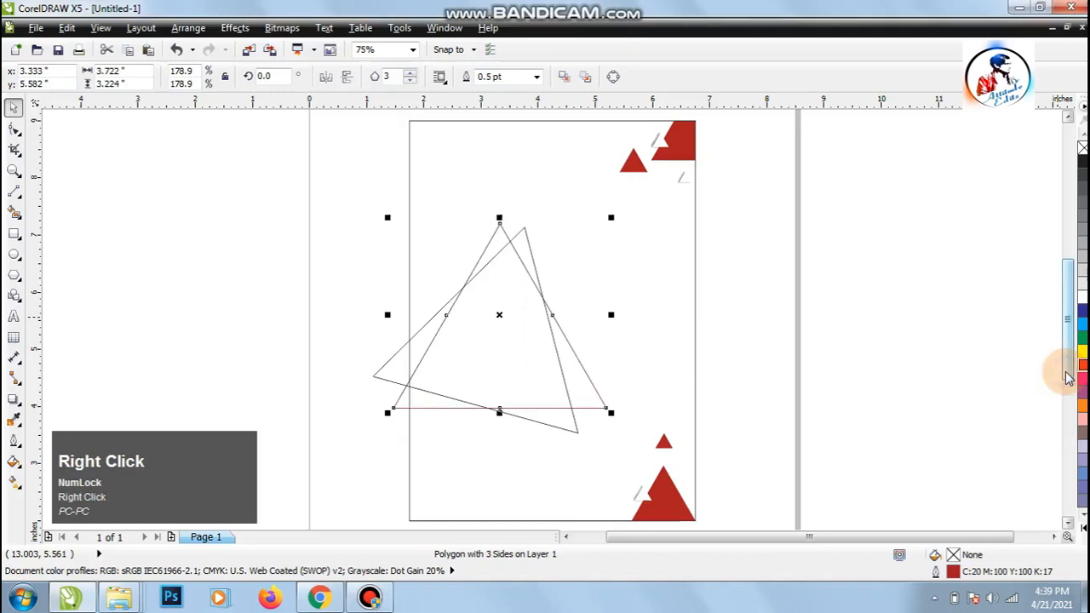
left_click(537, 78)
left_click(499, 174)
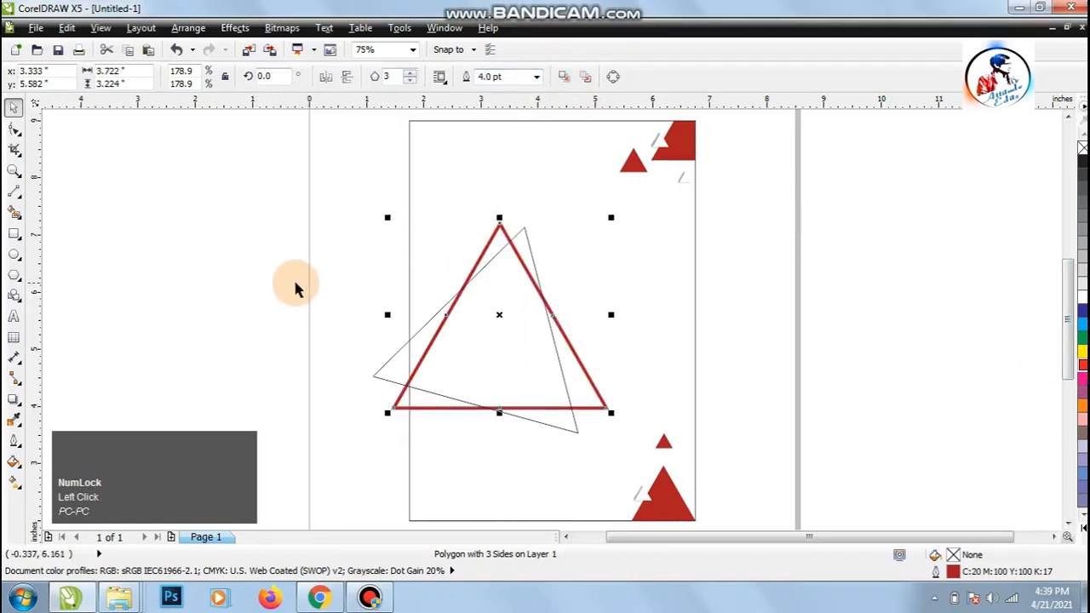
left_click(349, 266)
left_click(388, 374)
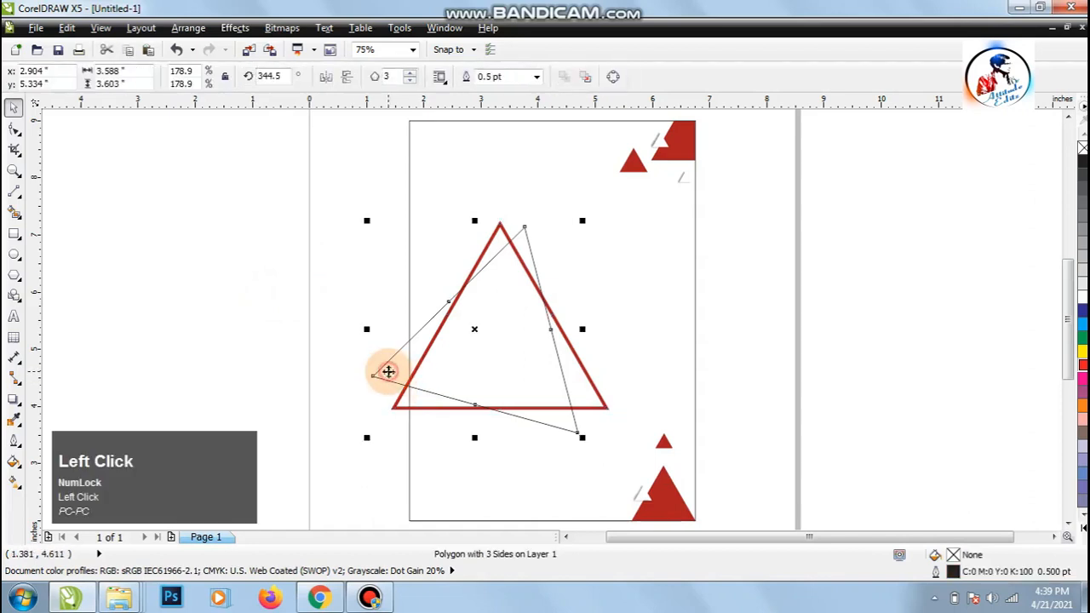
left_click(307, 269)
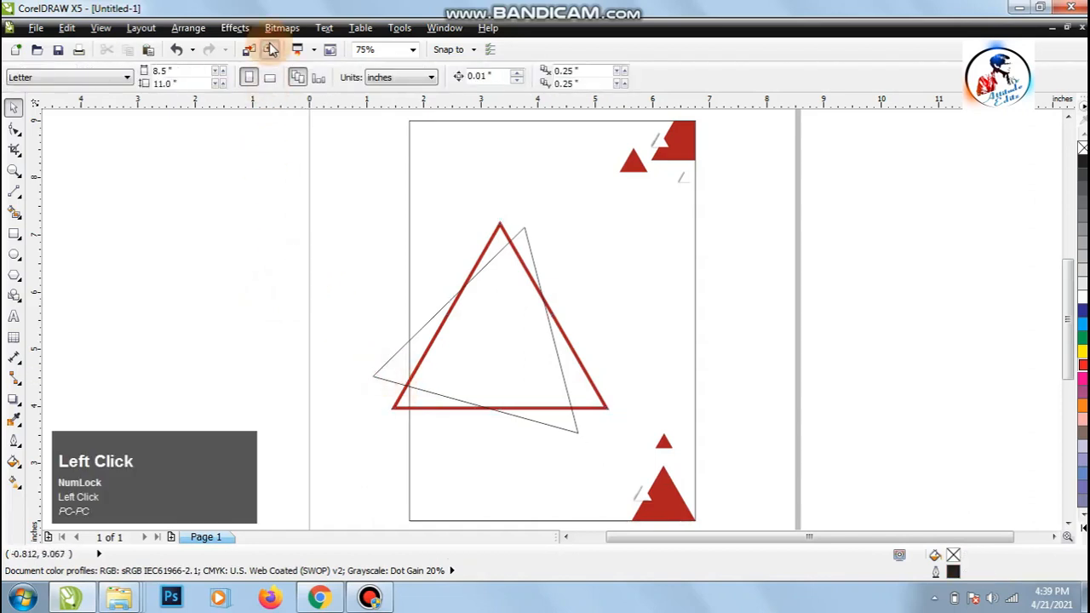
left_click(271, 50)
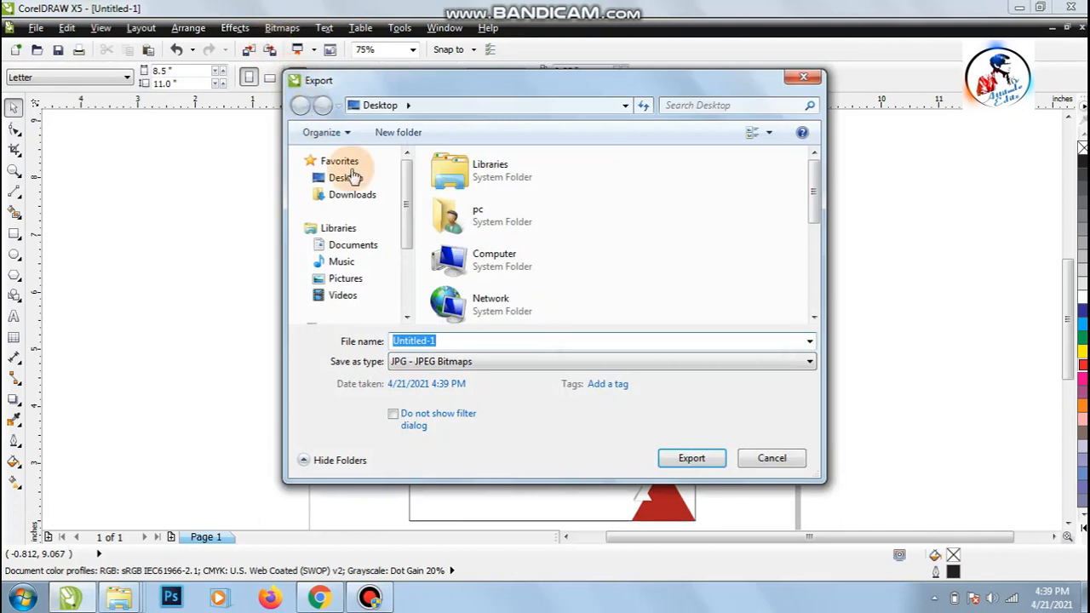
left_click(377, 183)
left_click_drag(818, 171, 832, 269)
left_click(542, 228)
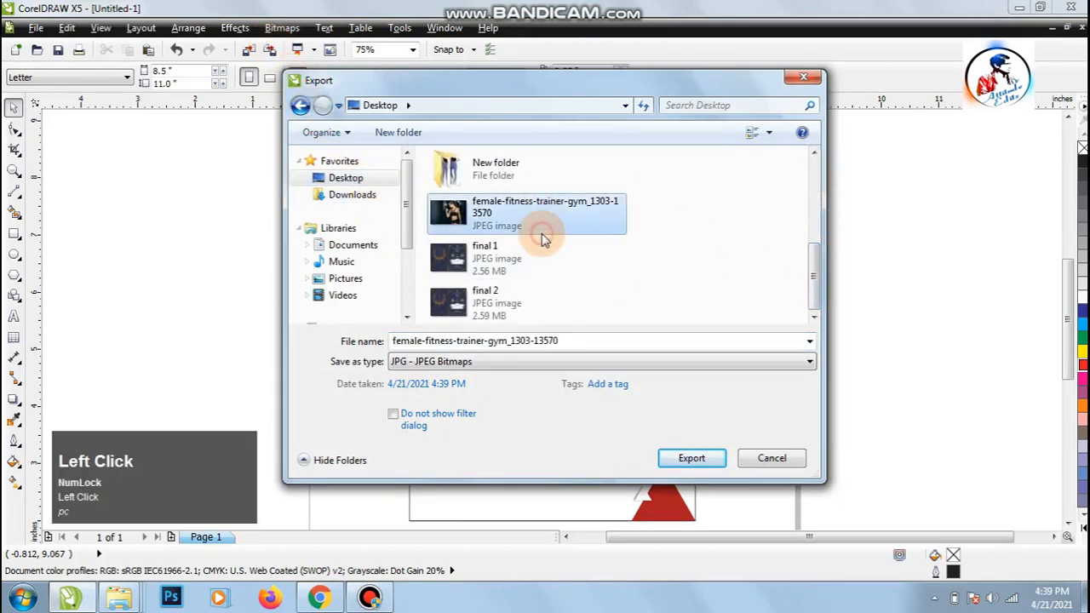
left_click(697, 460)
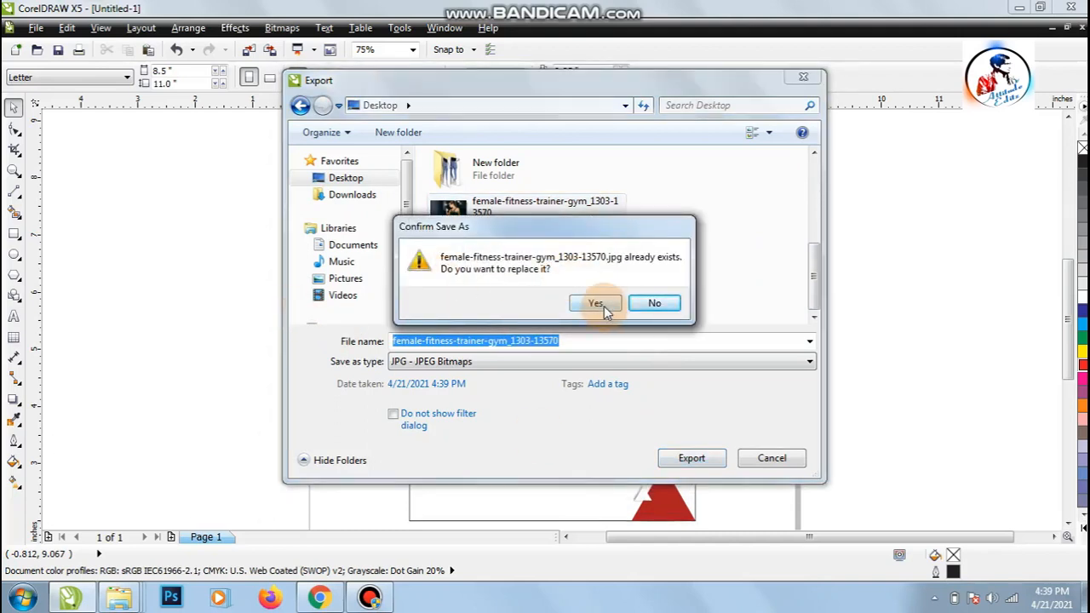
left_click(651, 303)
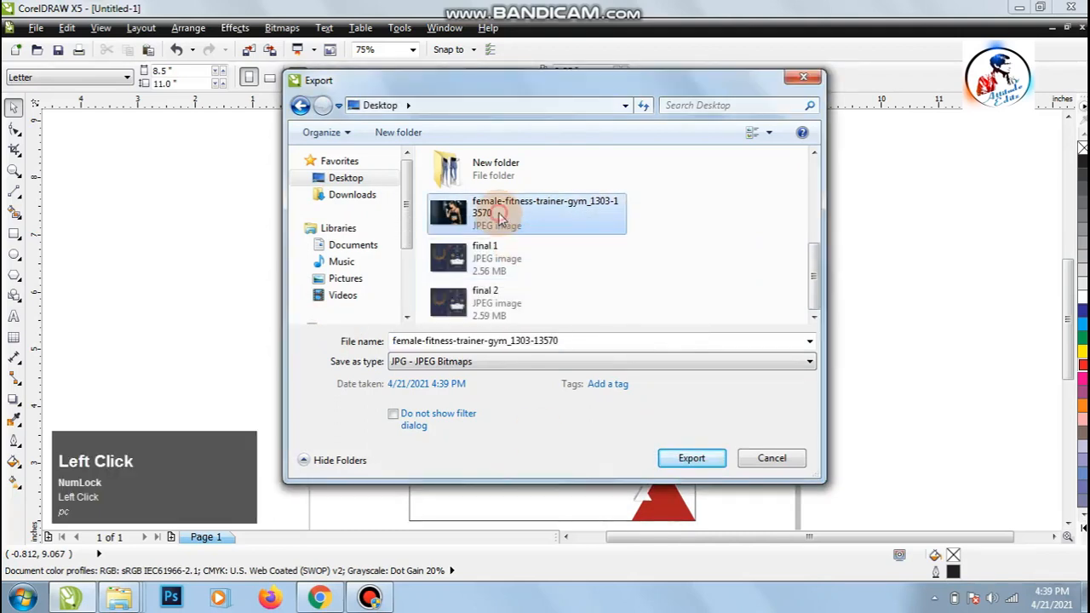
left_click(690, 457)
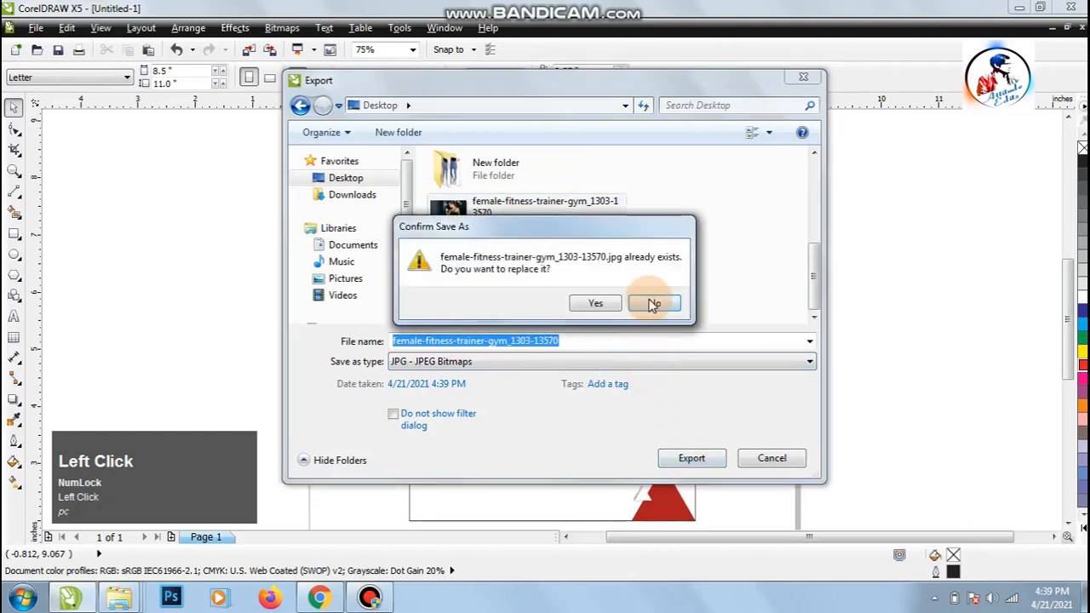
left_click(655, 304)
left_click(770, 460)
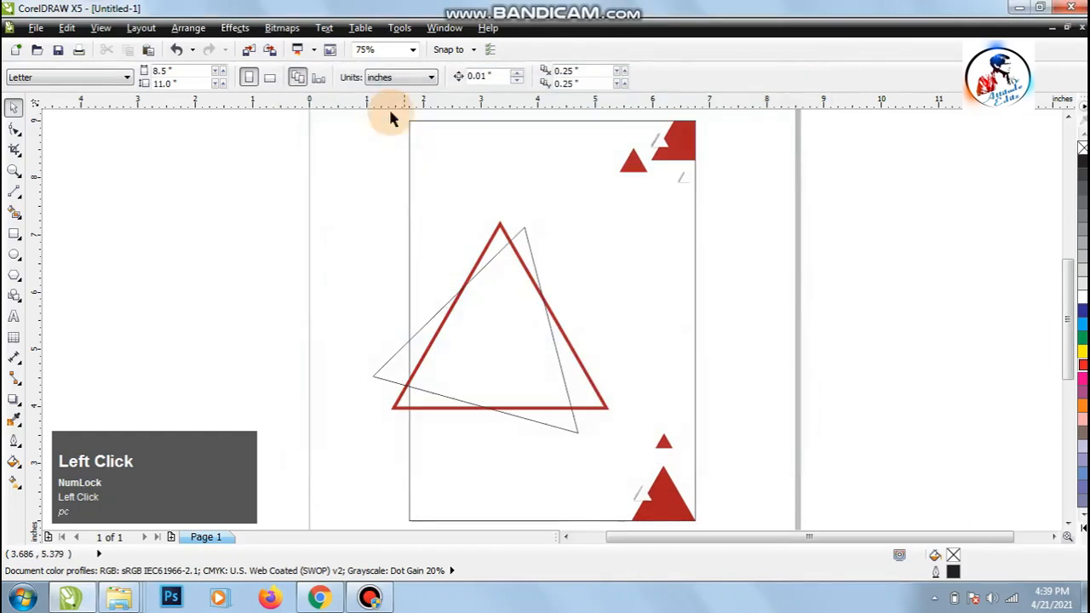
Import the photo female-fitness-trainer-gym_1303-13570 from the Desktop and place it on the page
left_click(248, 48)
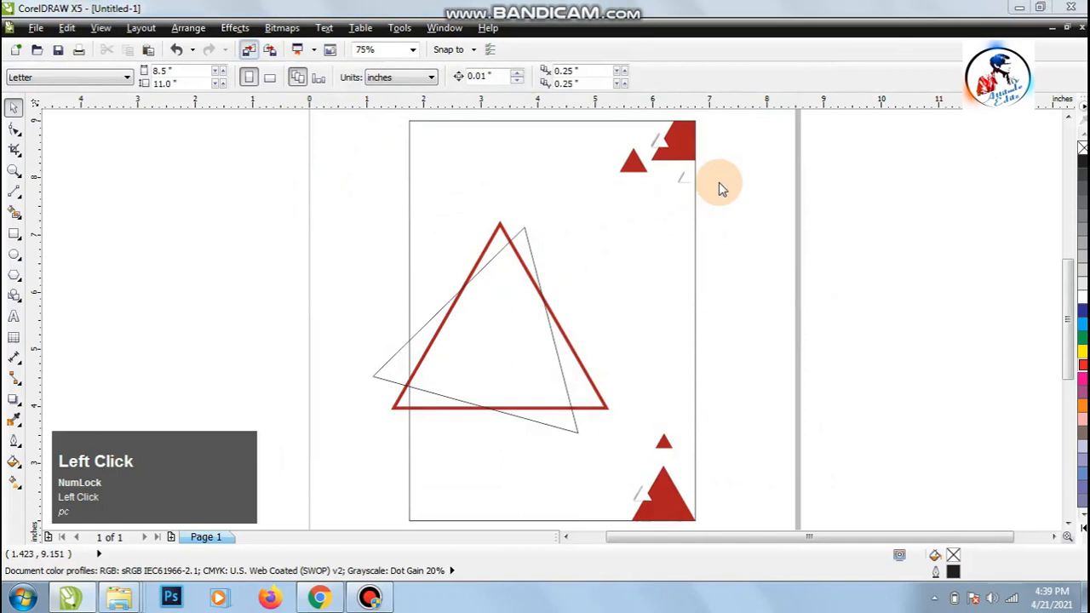
left_click(366, 178)
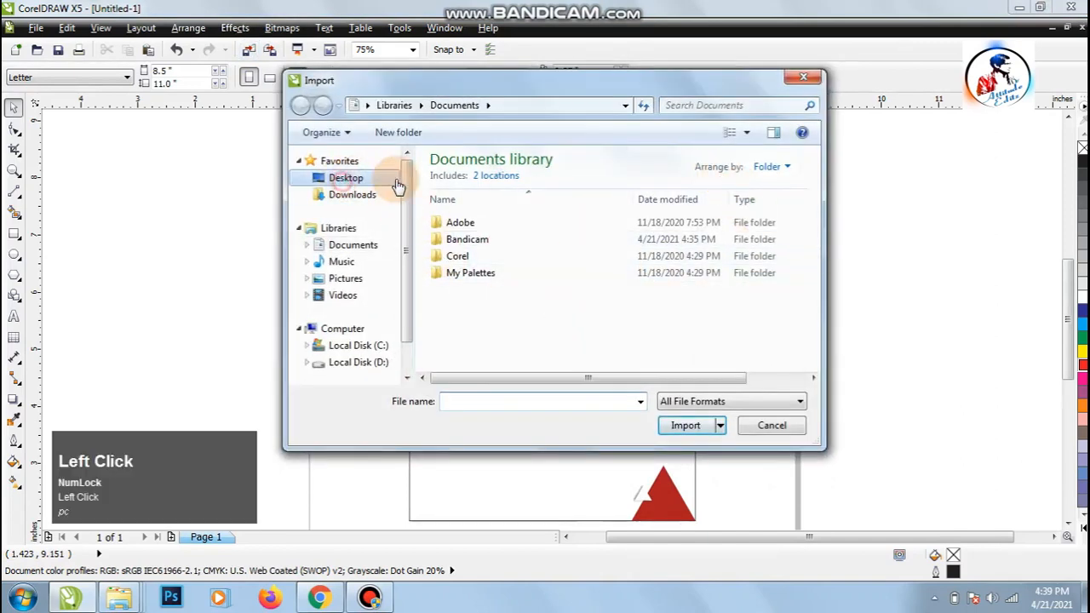
left_click_drag(812, 186, 810, 361)
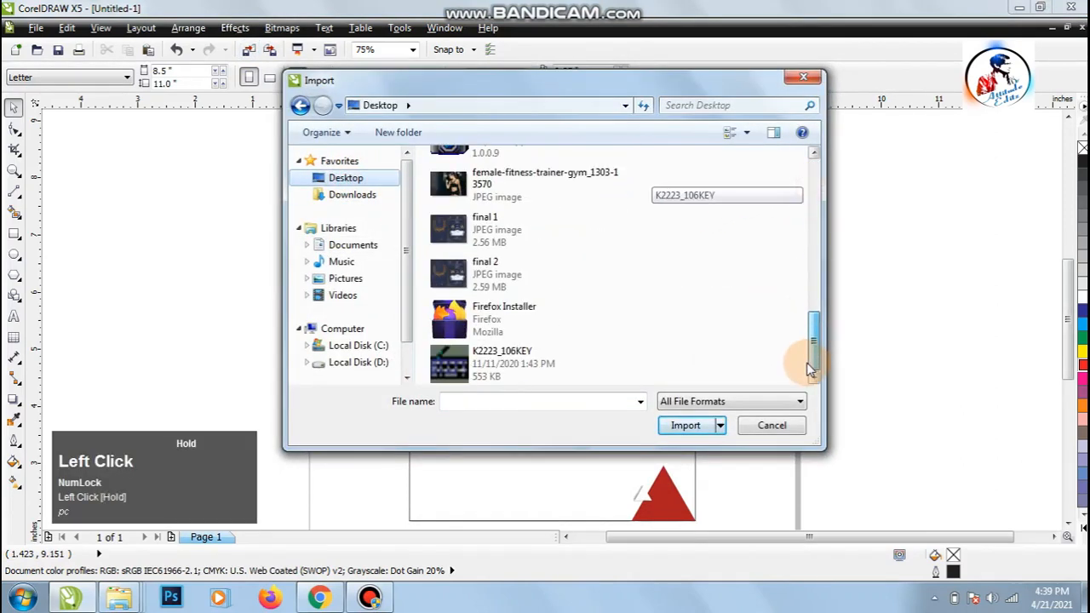
left_click(488, 180)
left_click(693, 443)
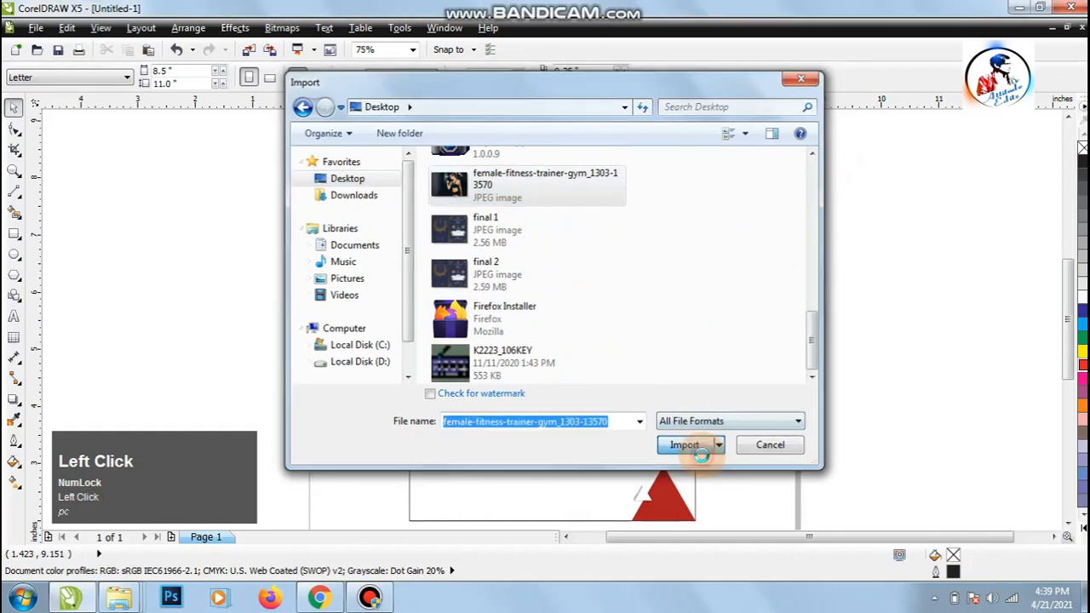
left_click_drag(288, 229, 538, 463)
Resize the photo to about 5.57 × 3.71 in and position the woman over the large triangles
left_click_drag(472, 284, 537, 336)
left_click_drag(602, 278, 672, 201)
left_click_drag(566, 332, 515, 320)
mouse_move(540, 285)
left_mouse_down()
mouse_move(540, 328)
mouse_move(540, 305)
left_mouse_up()
PowerClip the gym photo inside the rotated large triangle
left_click(235, 28)
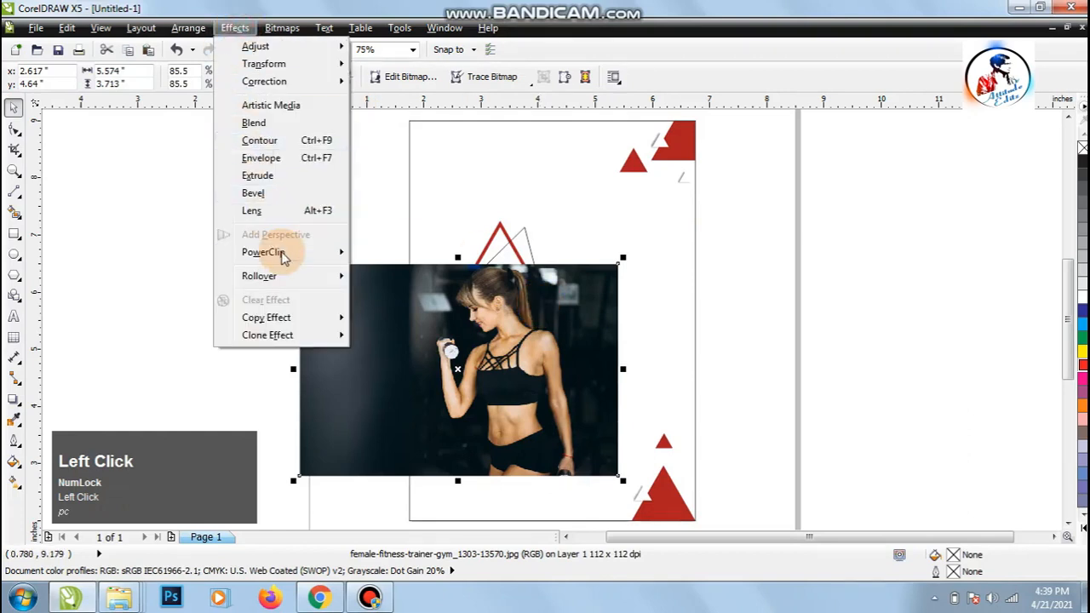
mouse_move(306, 252)
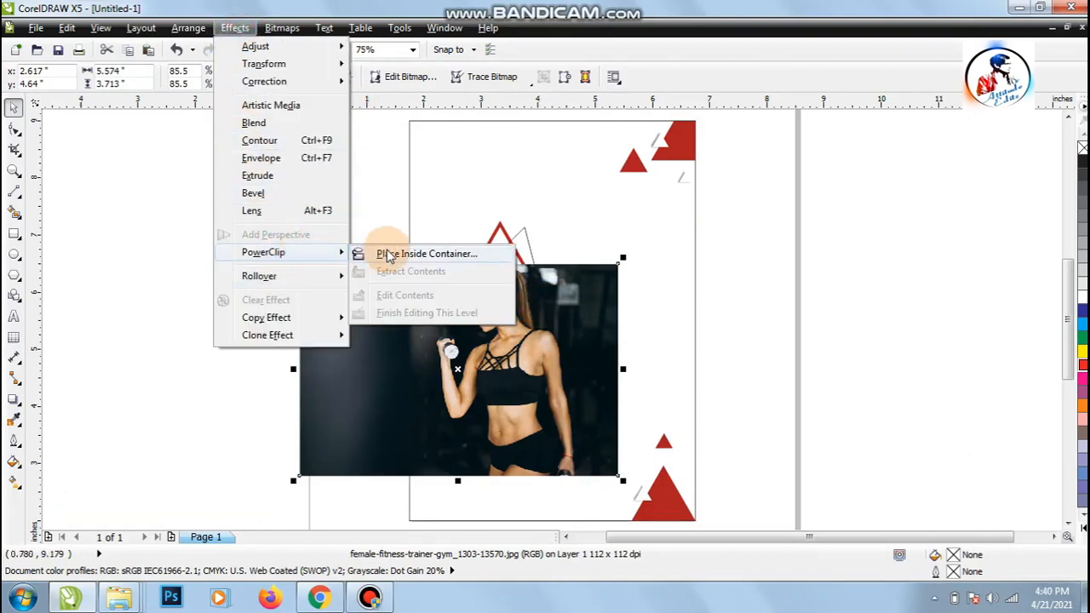
left_click(358, 254)
left_click(520, 245)
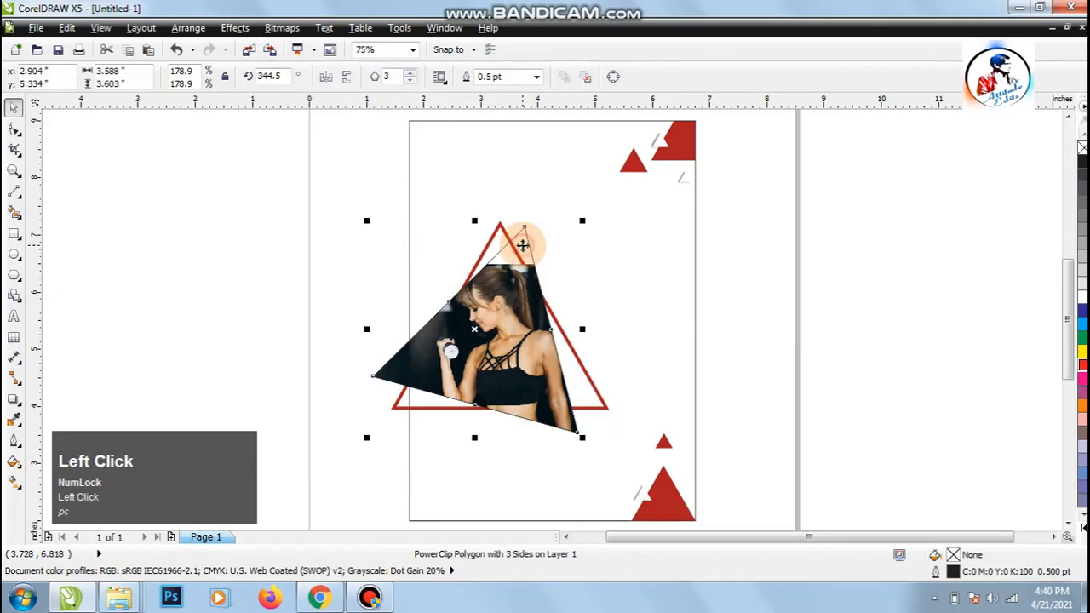
Edit the clipped contents to move the photo up to about Y 5.294 in, and finish editing
left_click(481, 341, "ctrl")
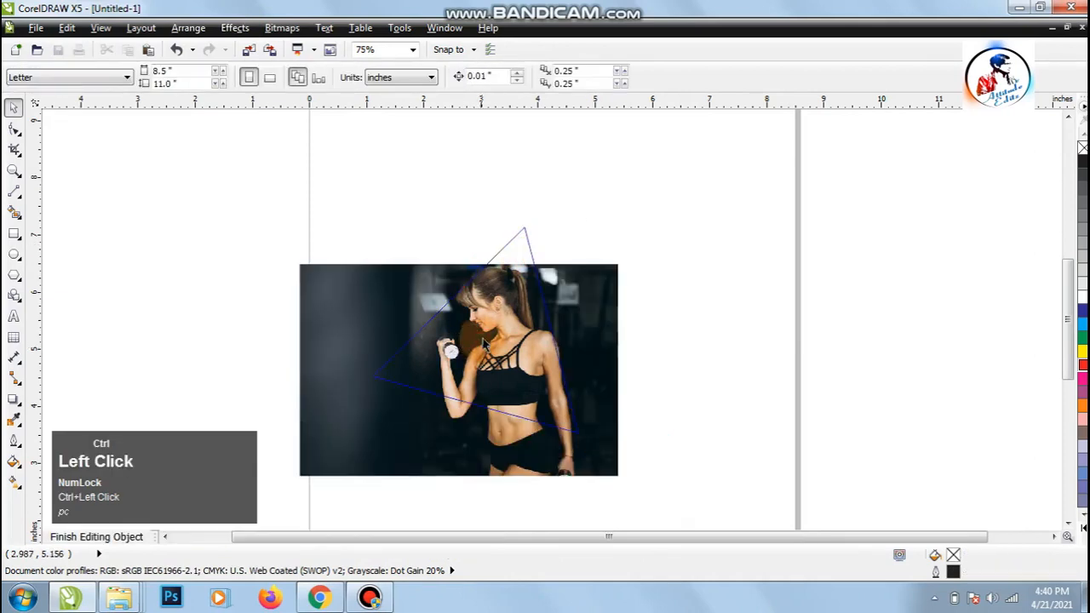
left_click(548, 337)
left_click_drag(593, 359, 595, 320)
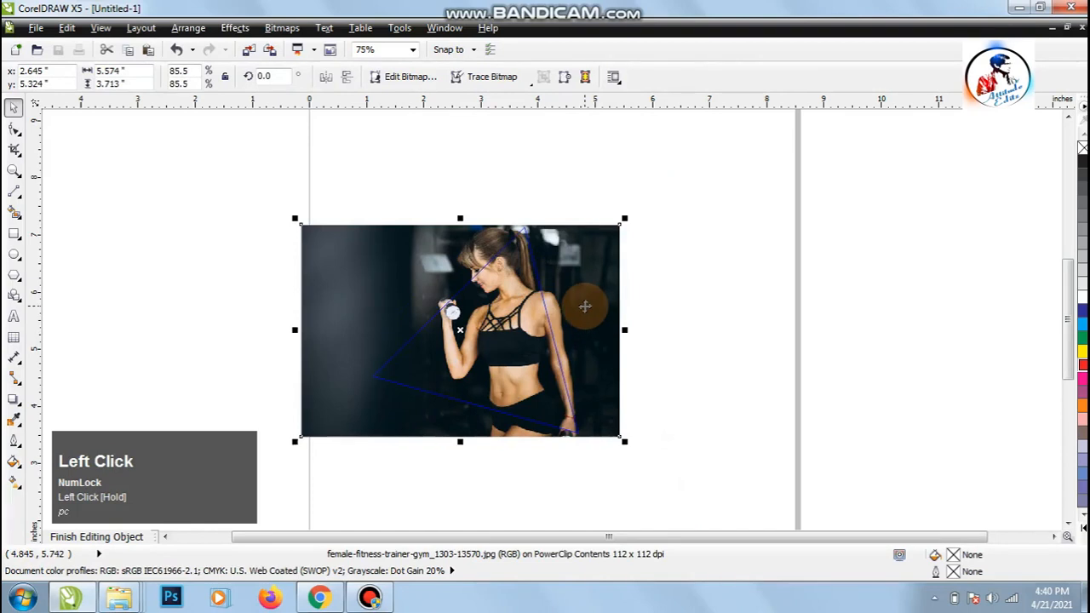
key("Down")
key("Down")
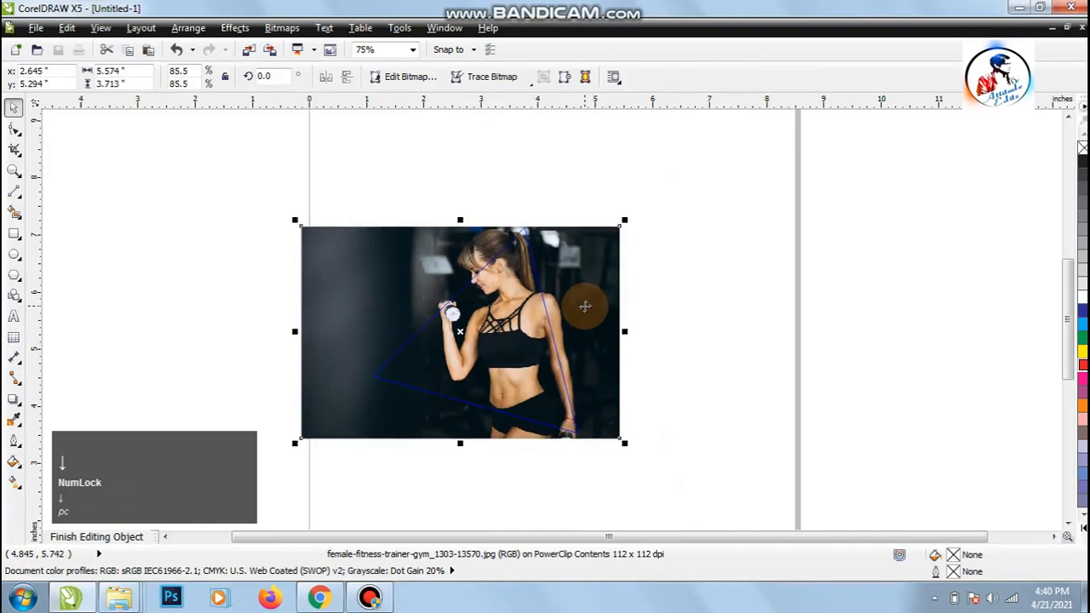
left_click(237, 30)
mouse_move(289, 254)
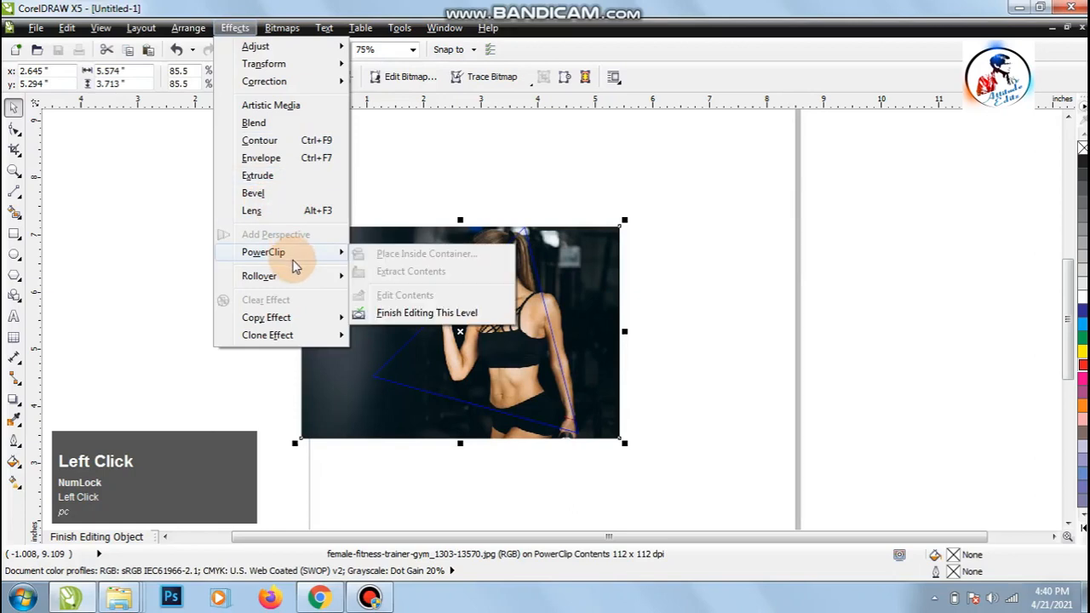
left_click(420, 314)
left_click(321, 264)
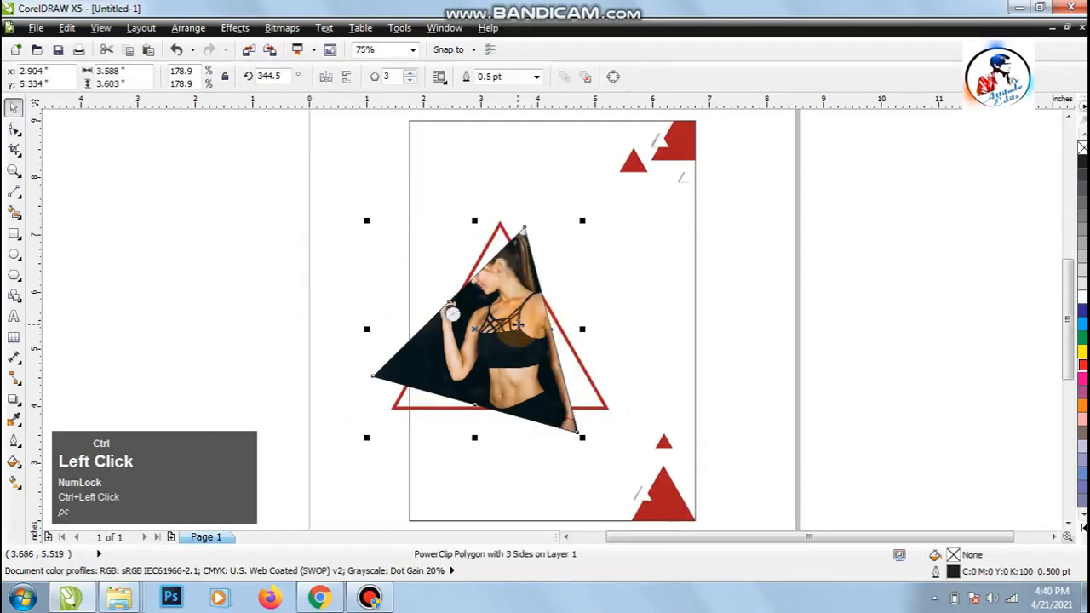
Reopen the triangle's clipped contents and scale the photo down to about 5.13 × 3.42 in
left_click(518, 330, "ctrl")
left_click(589, 259)
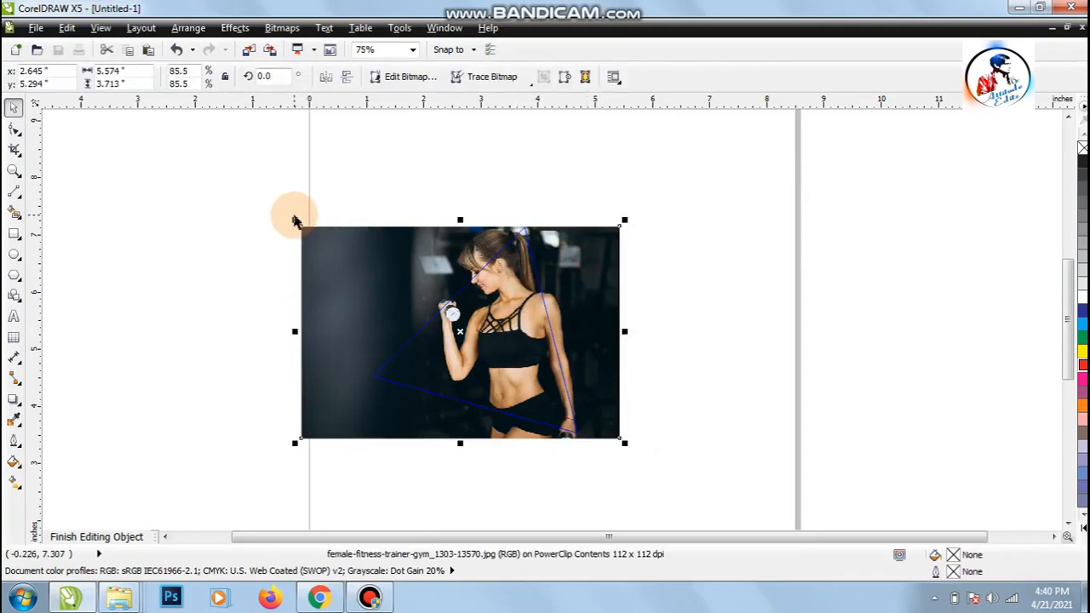
left_click_drag(294, 220, 321, 238)
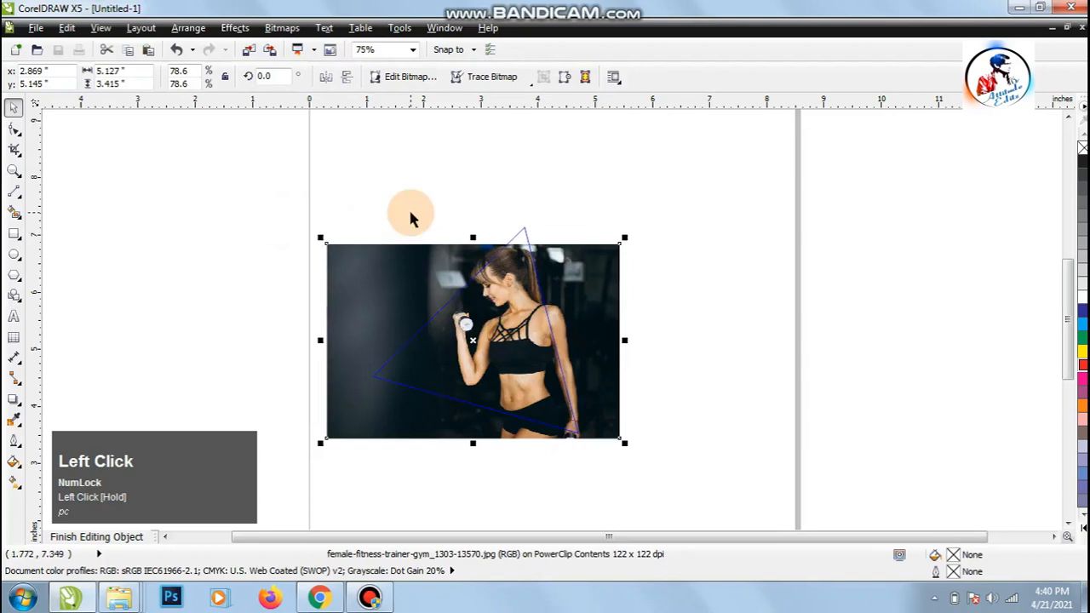
Nudge the photo vertically to Y 5.165 in so the woman fits the triangle, and finish editing the contents
key("Up")
key("Up")
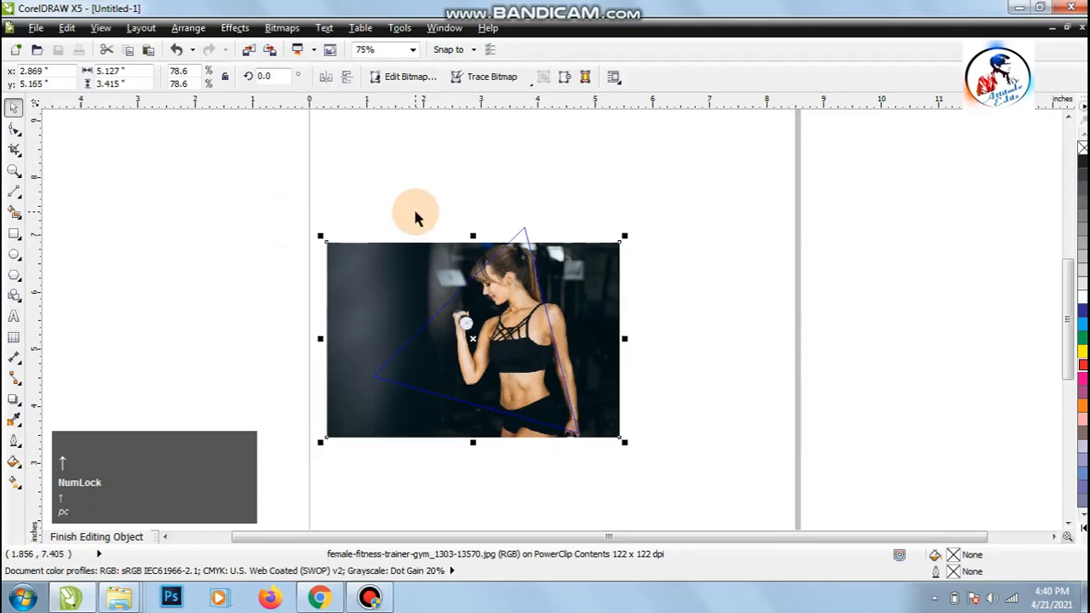
key("Up")
key("Up")
key("Up")
key("Up")
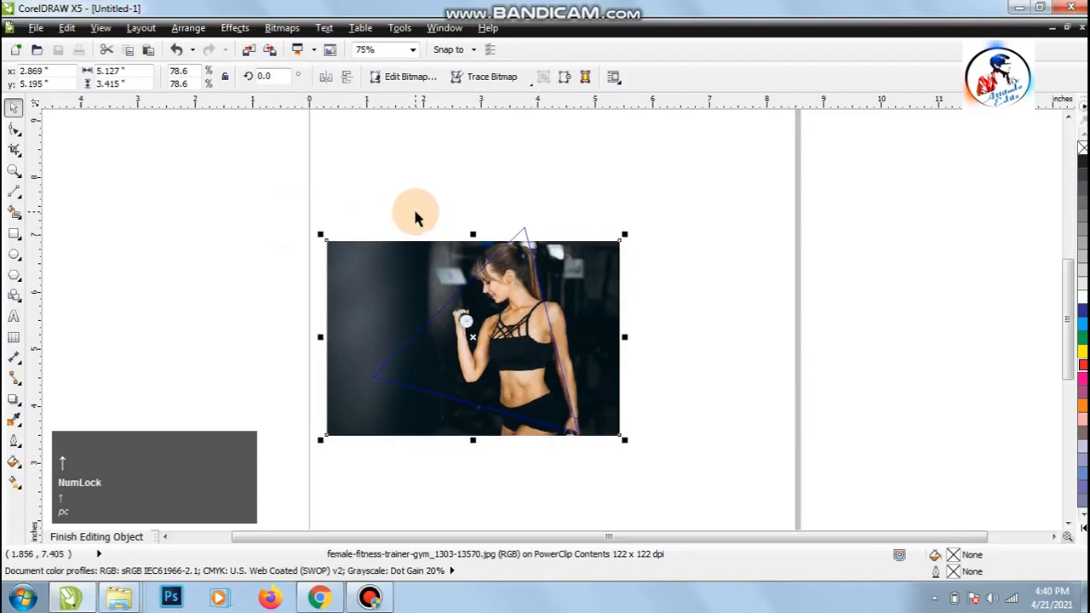
key("Down")
key("Down")
key("Down")
key("Down")
key("Down")
key("Down")
key("Down")
key("Down")
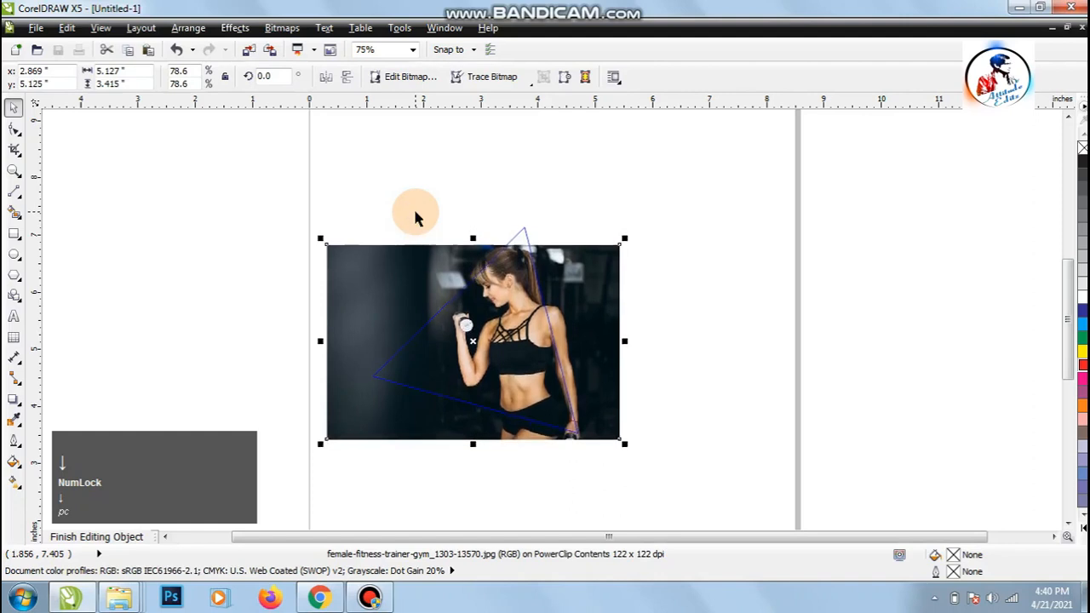
key("Up")
key("Up")
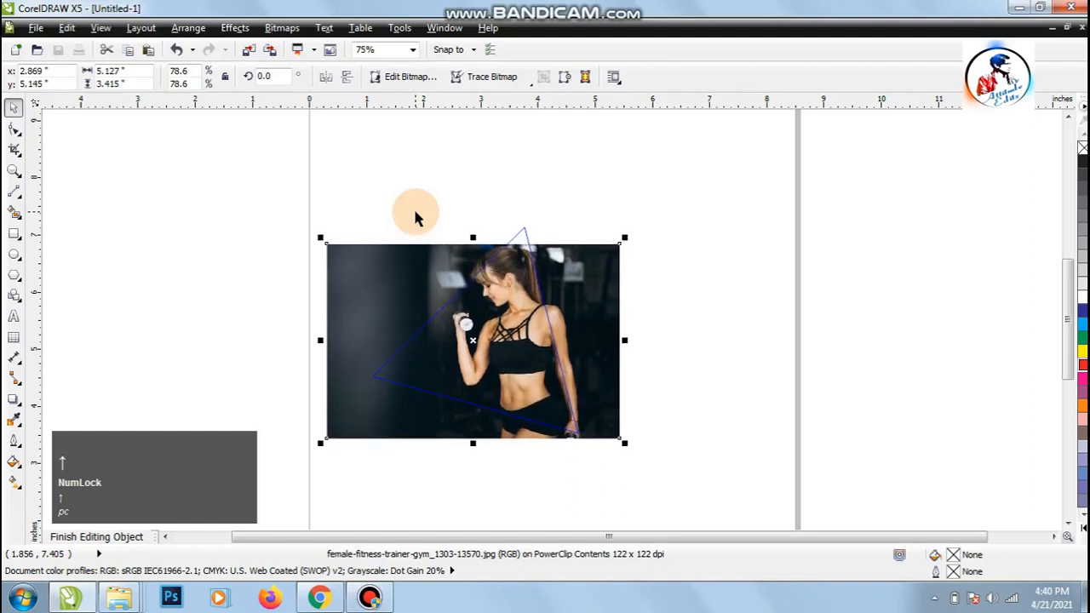
key("Up")
key("Up")
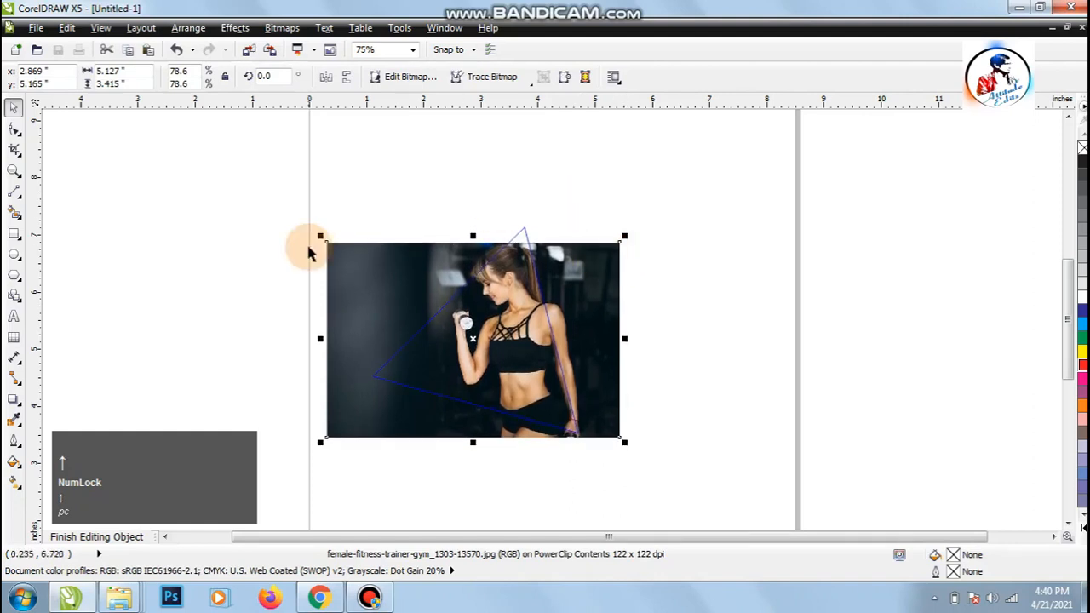
left_click(234, 28)
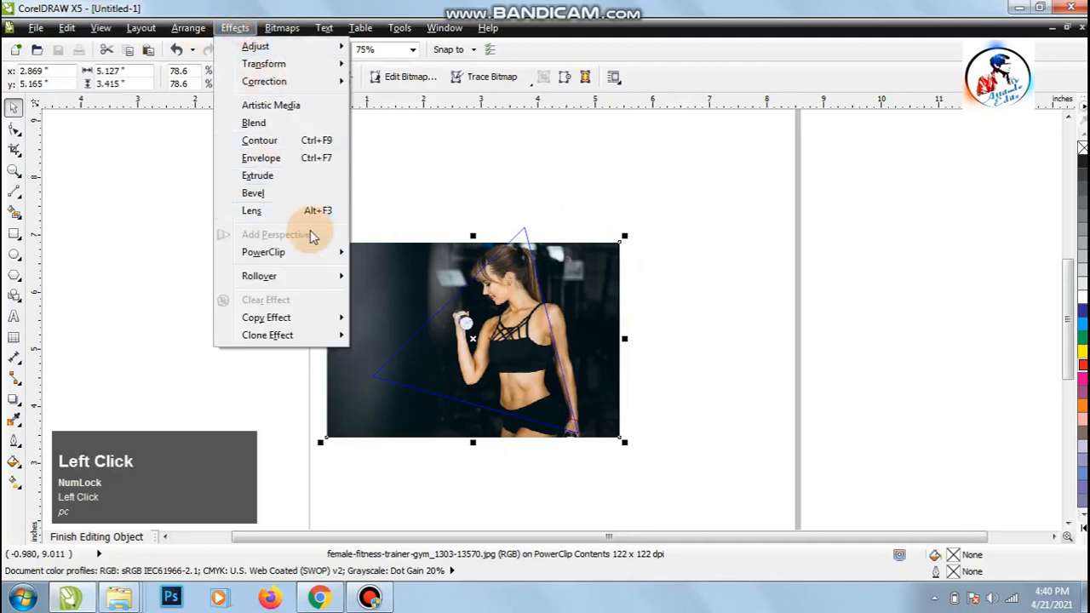
mouse_move(319, 256)
left_click(422, 313)
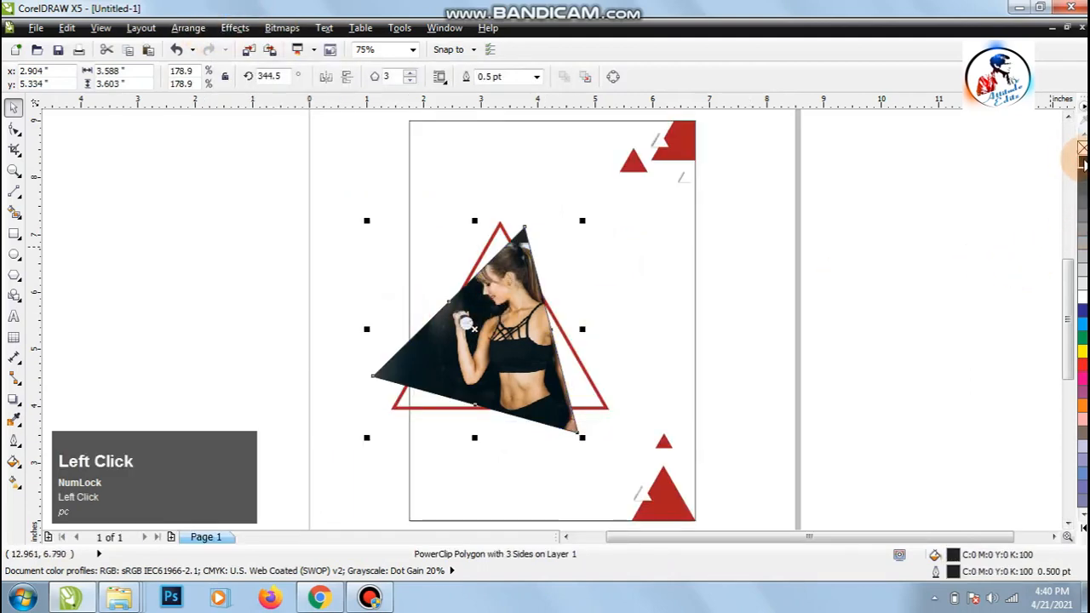
Give the photo triangle a black fill (K:100) and remove its outline
right_click(1082, 148)
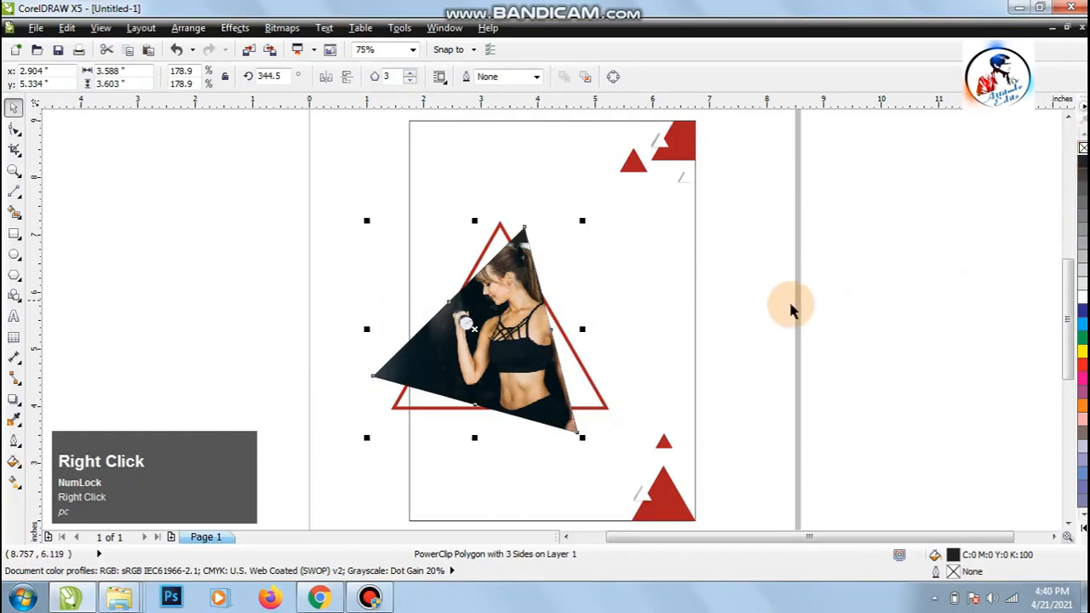
left_click(784, 324)
Enlarge both large triangles together, making the photo triangle about 3.85 × 3.87 in, and shift them slightly left
key("z")
left_click_drag(349, 179, 710, 441)
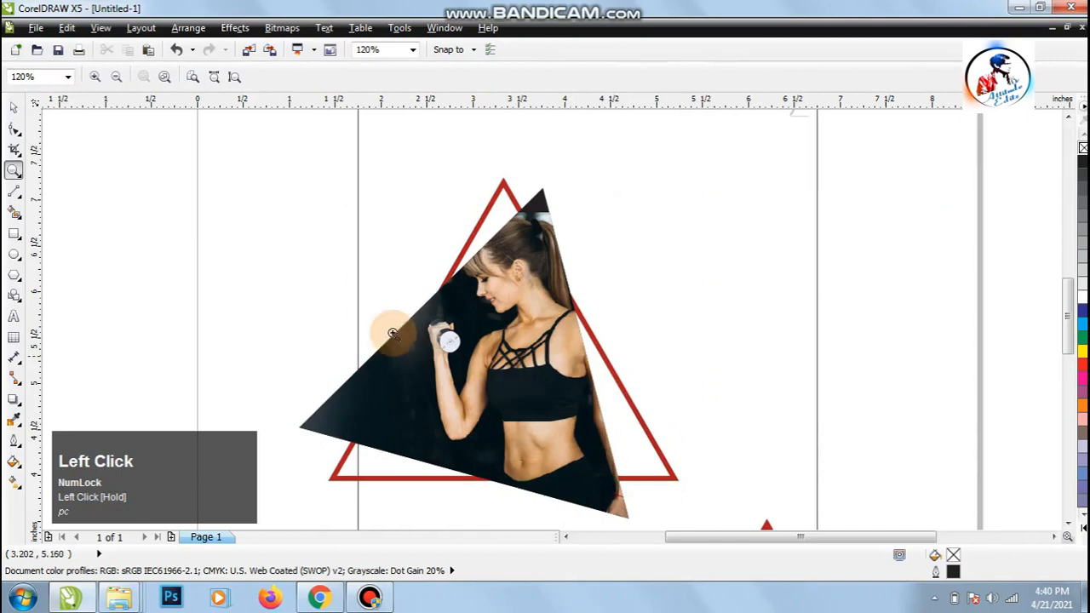
left_click(13, 106)
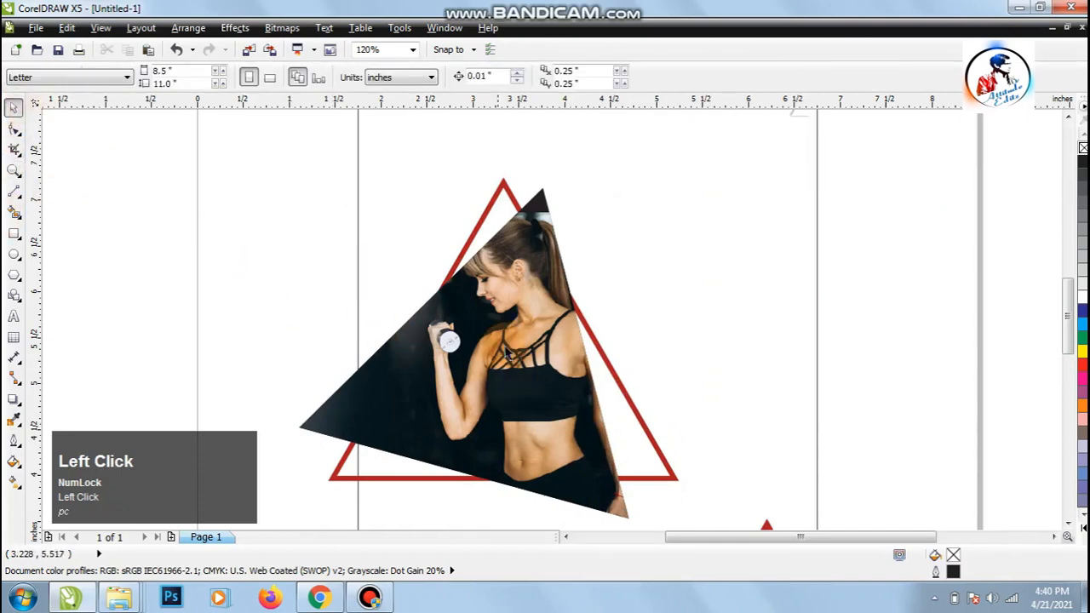
left_click(612, 433)
left_click(648, 435, "shift")
left_click_drag(679, 176, 718, 154)
left_click_drag(515, 354, 502, 362)
left_click(948, 374)
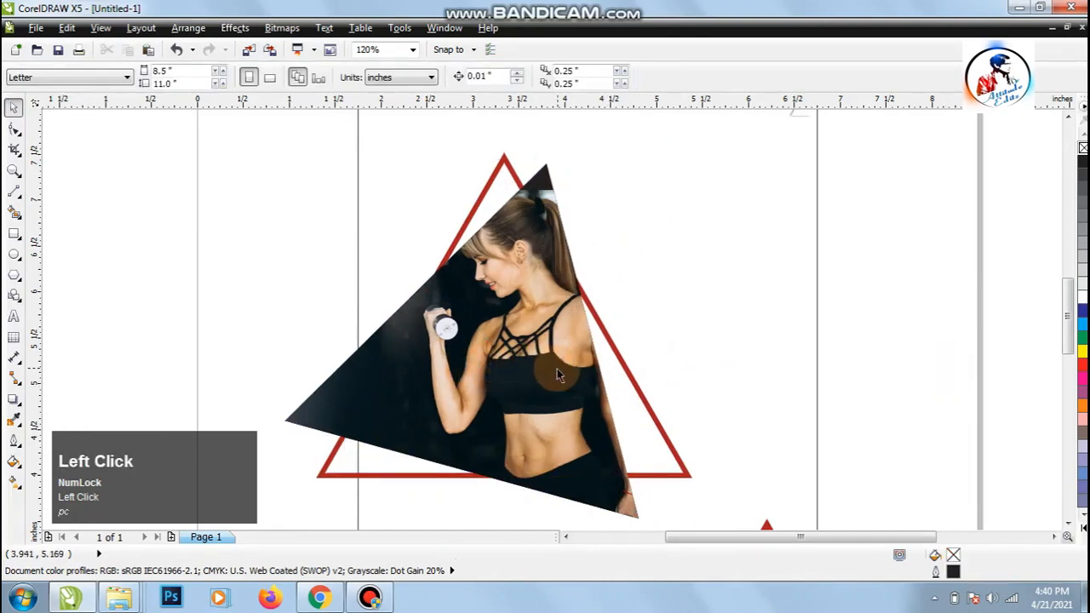
Draw a straight 2-Point Line about 1.79 × 3.10 in along the red triangle's right side and make it 4.0 pt thick
left_click(11, 189)
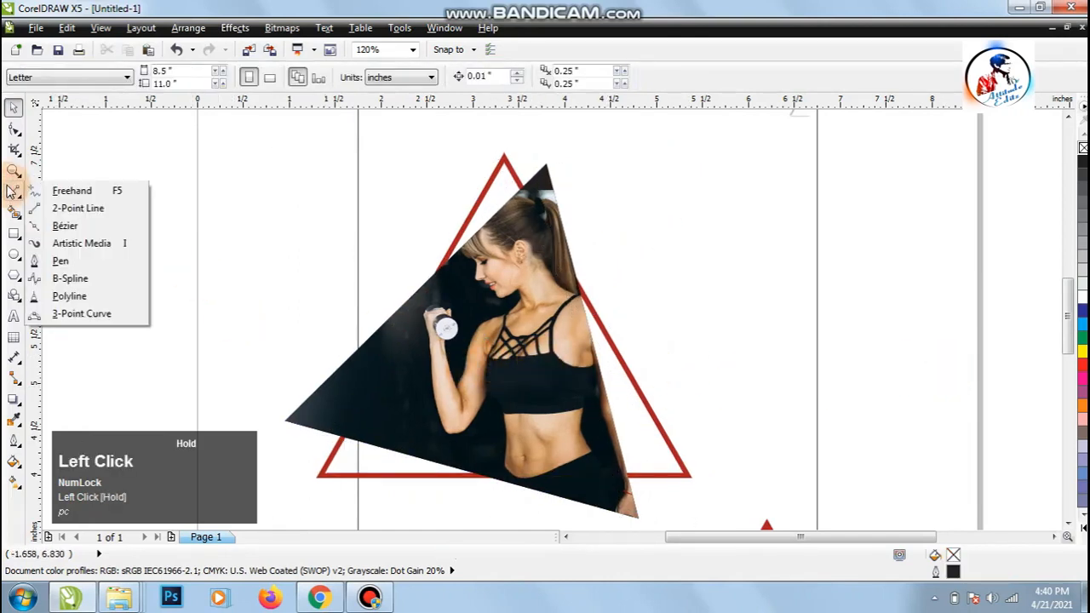
left_click(75, 208)
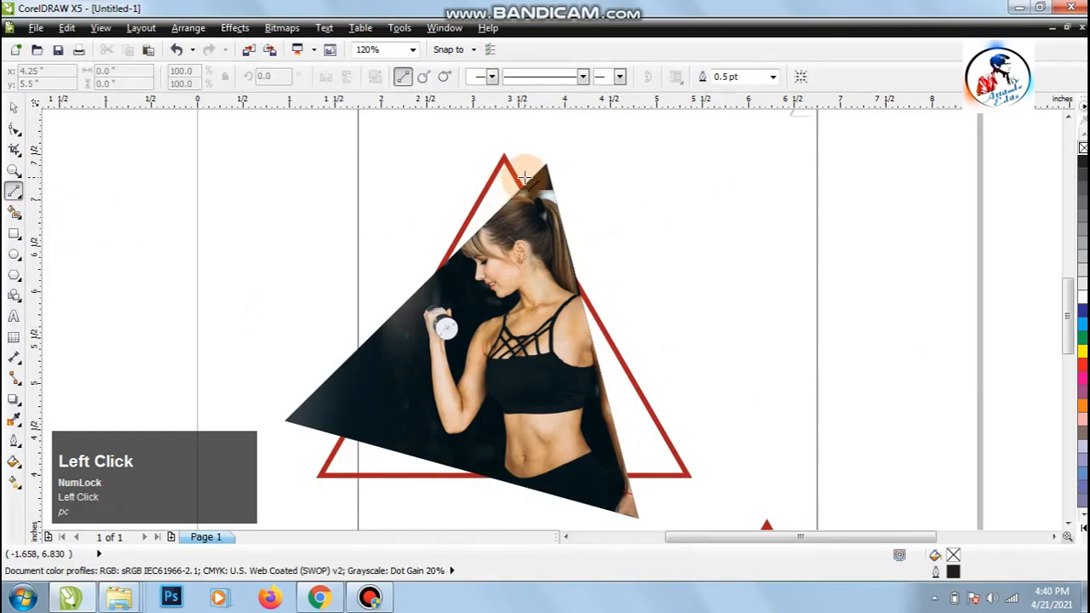
left_click_drag(506, 171, 673, 457)
left_click(13, 107)
left_click(703, 77)
left_click(673, 172)
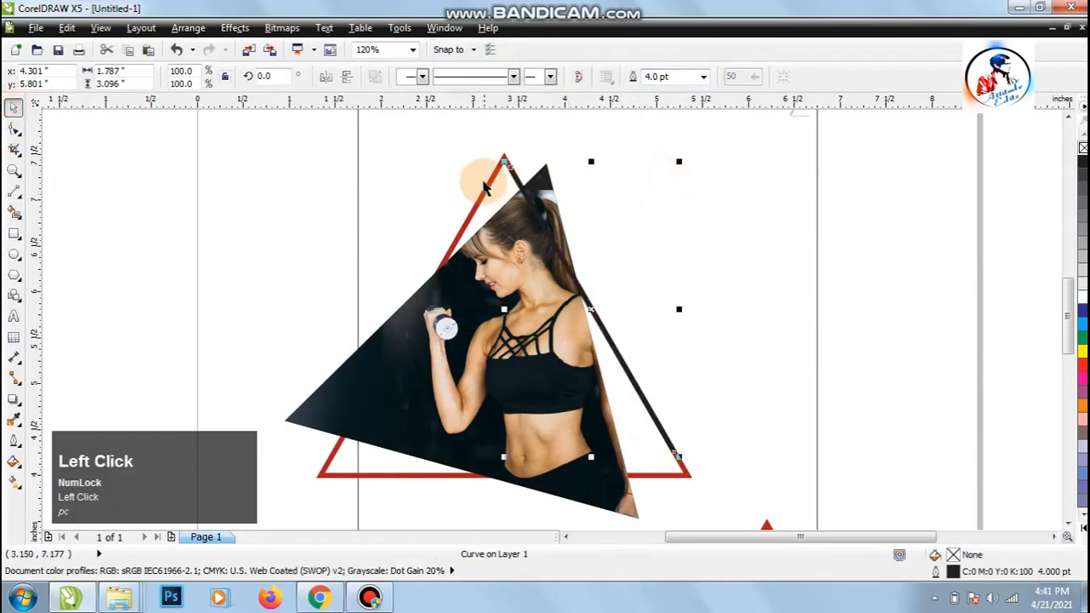
Sample the dark red (C:20 M:100 Y:100 K:17) from the triangle outline and apply it to the new line
key("z")
left_click_drag(470, 135, 575, 226)
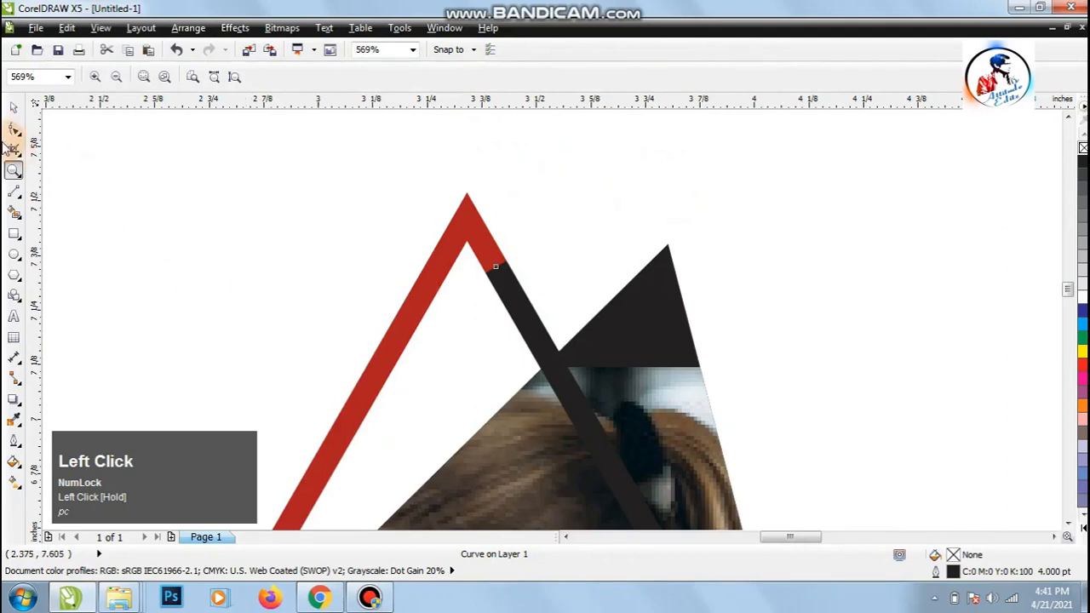
left_click(14, 107)
left_click(14, 420)
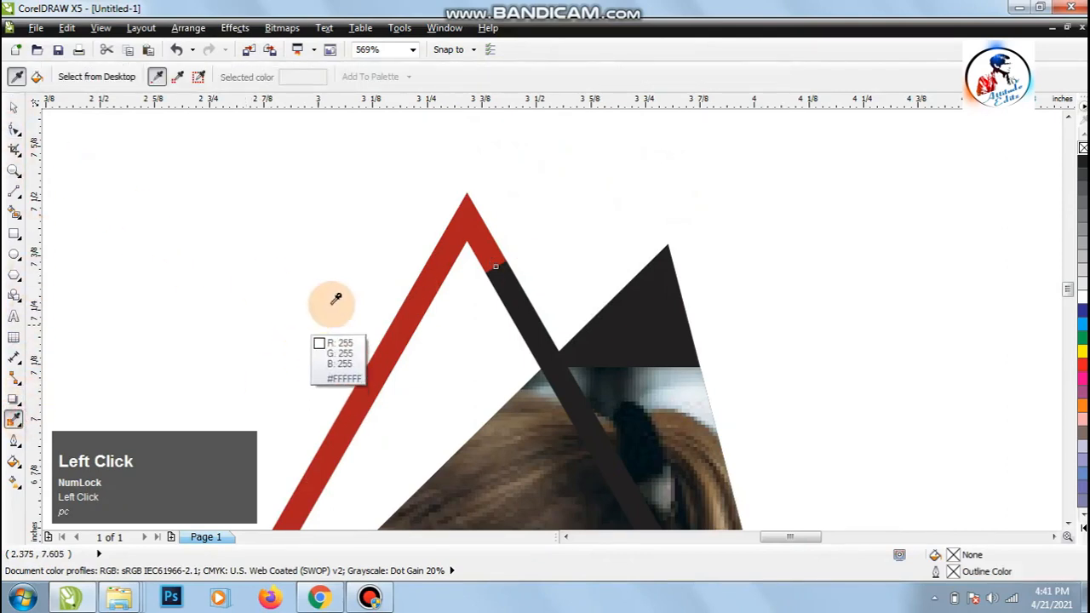
left_click(474, 225)
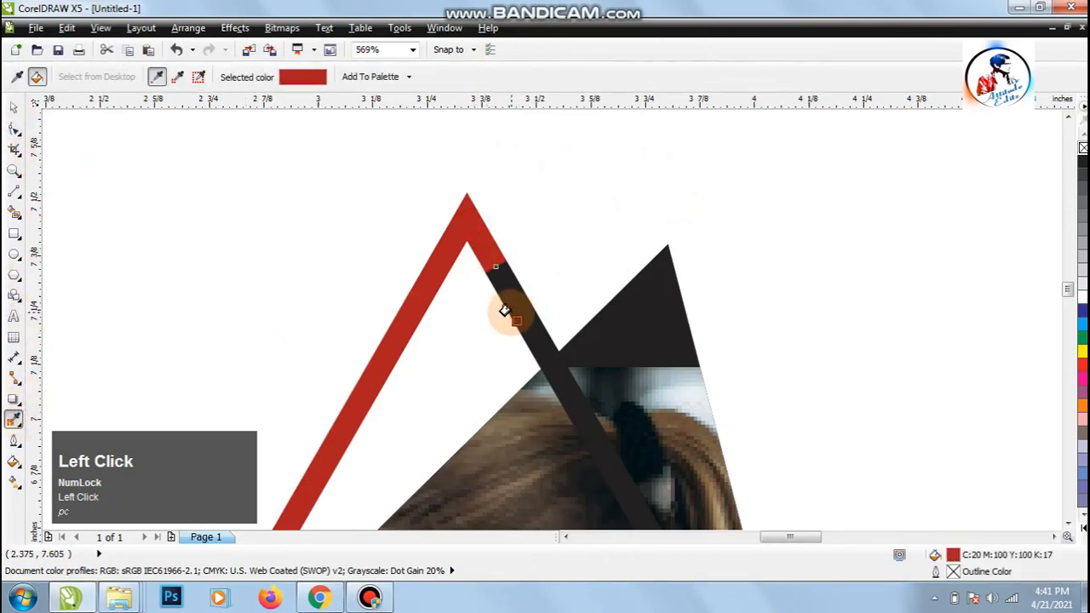
left_click(505, 311)
key("F4")
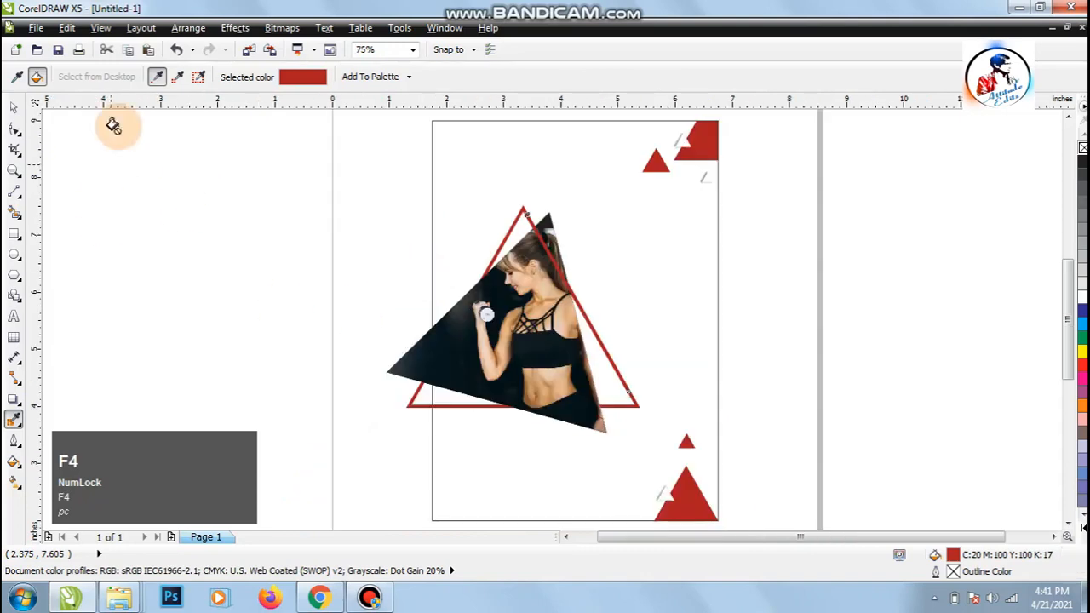
left_click(14, 107)
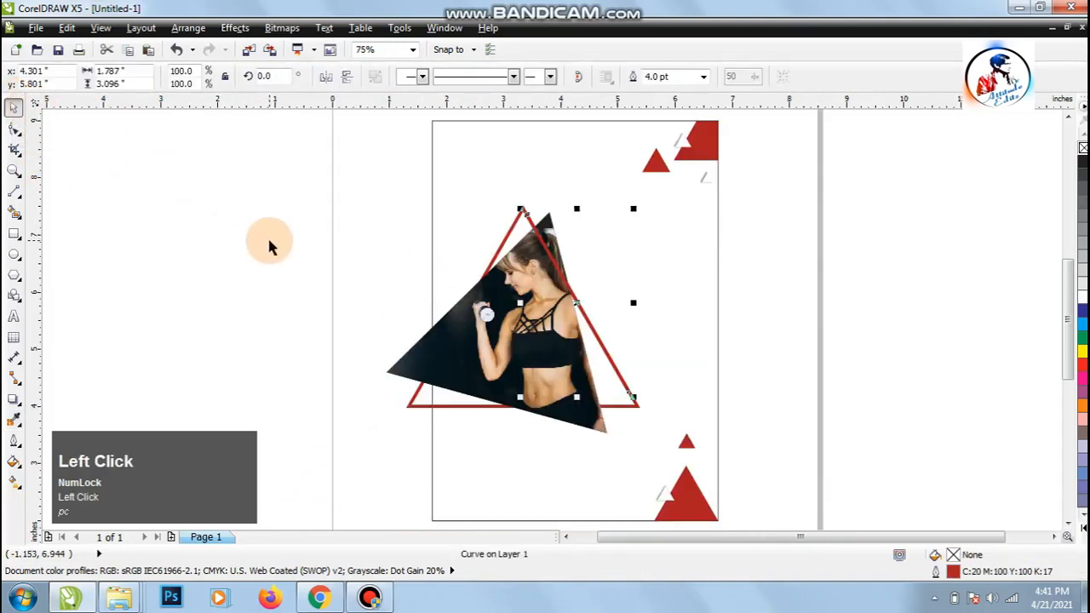
left_click(339, 245)
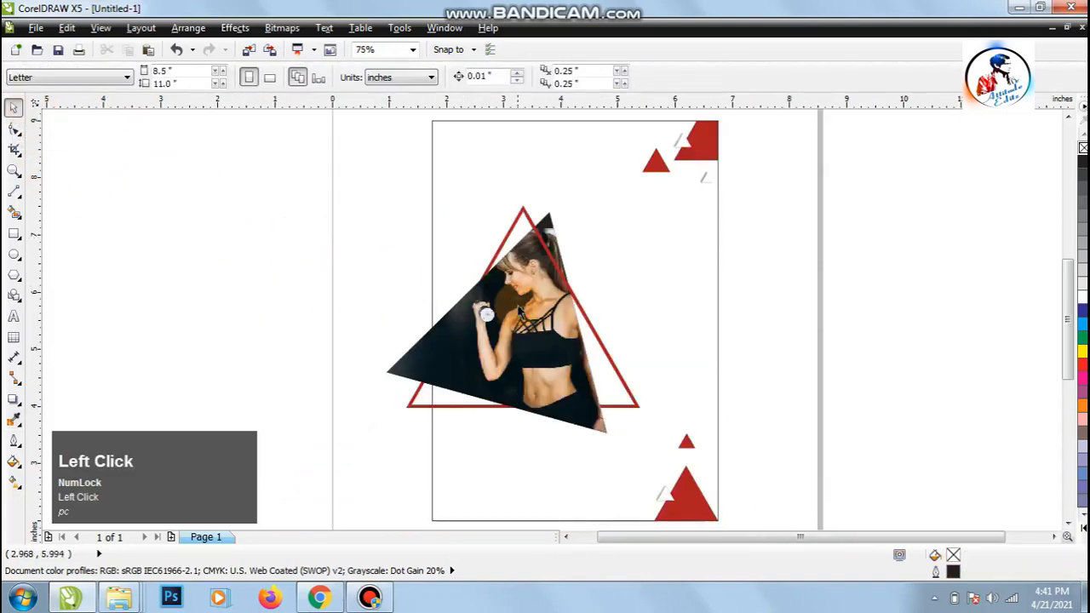
Copy the photo triangle and paste the duplicate in place over it
left_click(519, 313)
right_click(513, 316)
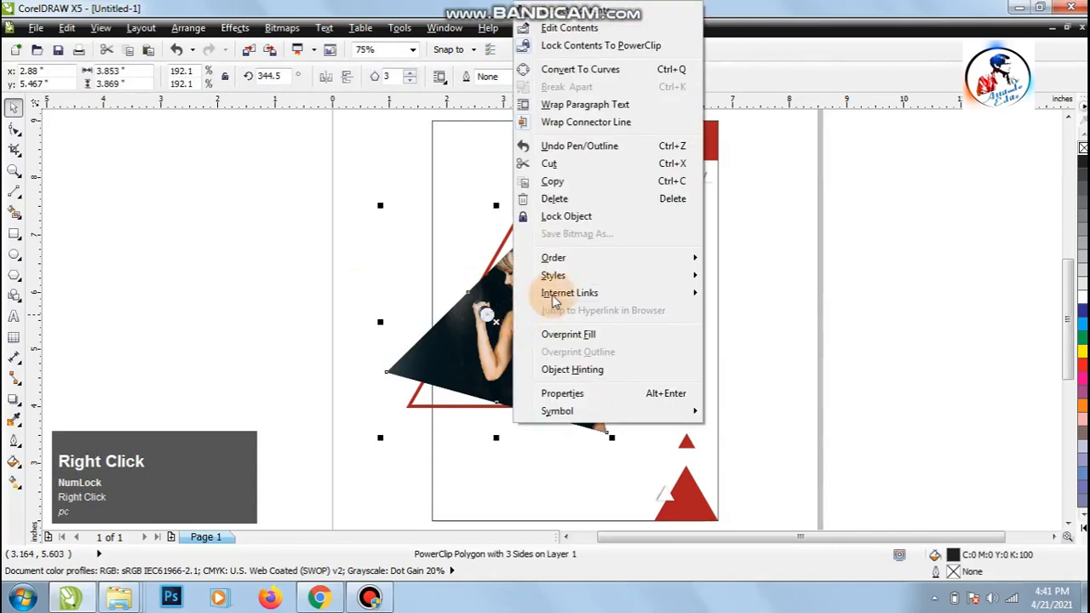
left_click(567, 180)
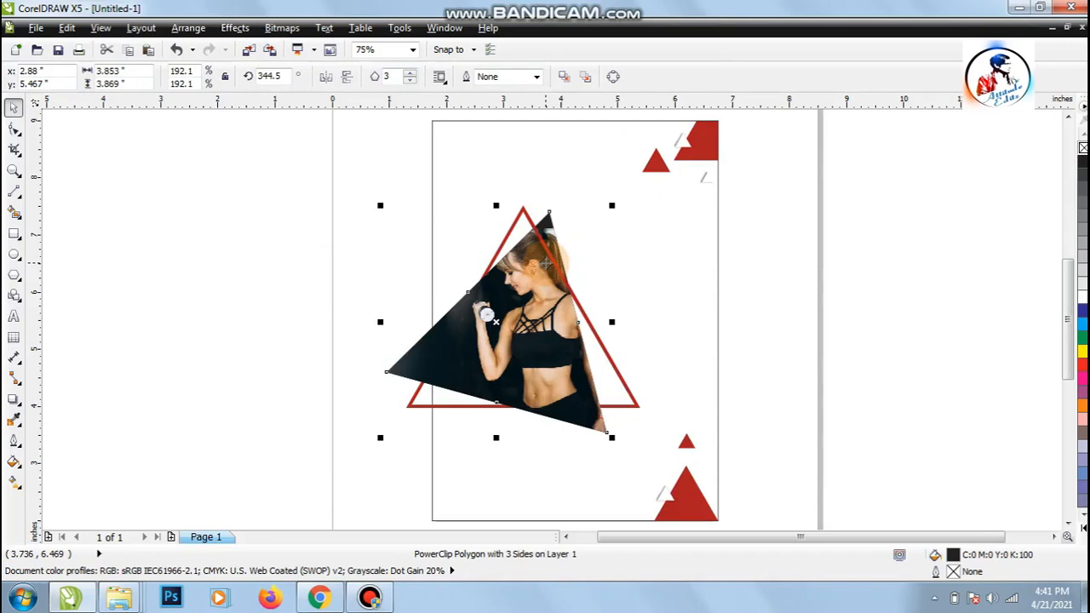
key("ctrl+v")
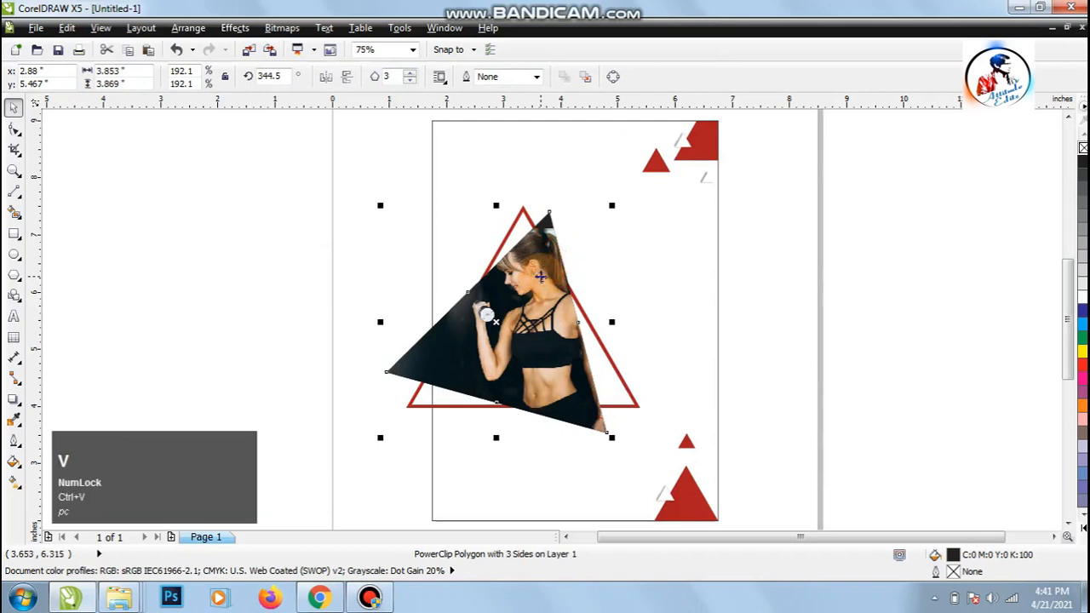
Open the pasted triangle's clipped contents and delete the photo inside
left_click(520, 293, "ctrl")
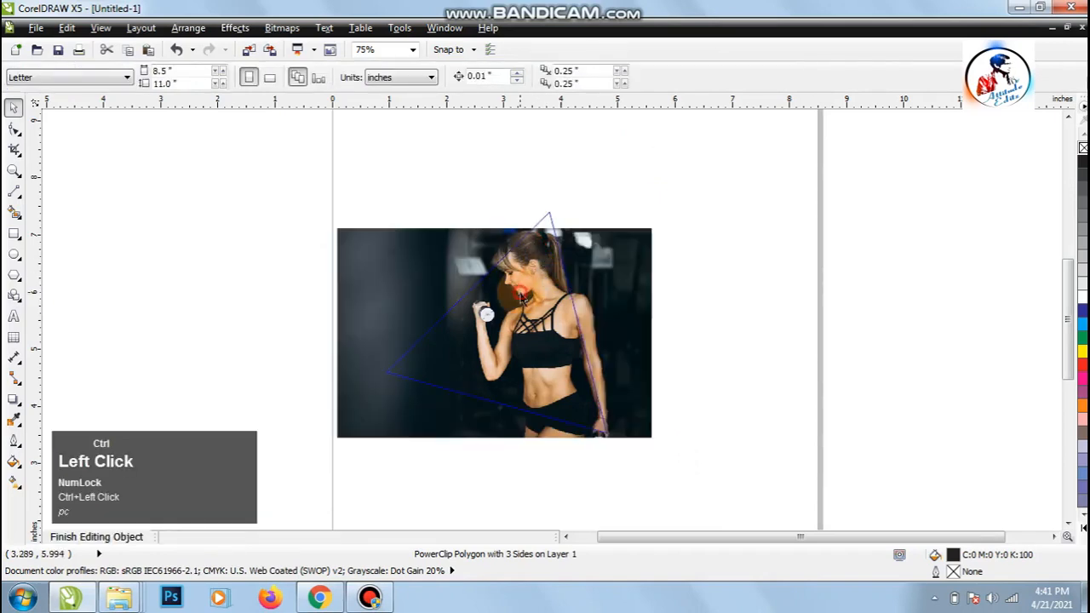
left_click(628, 302)
key("Delete")
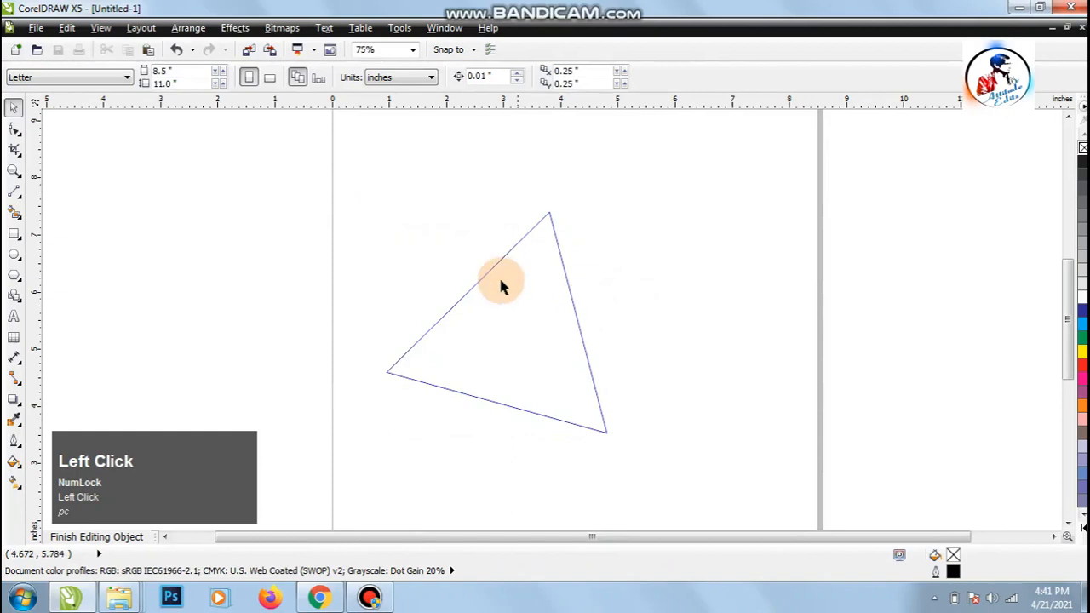
Finish editing the emptied PowerClip triangle and fill it with 30% black (C:0 M:0 Y:0 K:30)
left_click(235, 28)
mouse_move(256, 252)
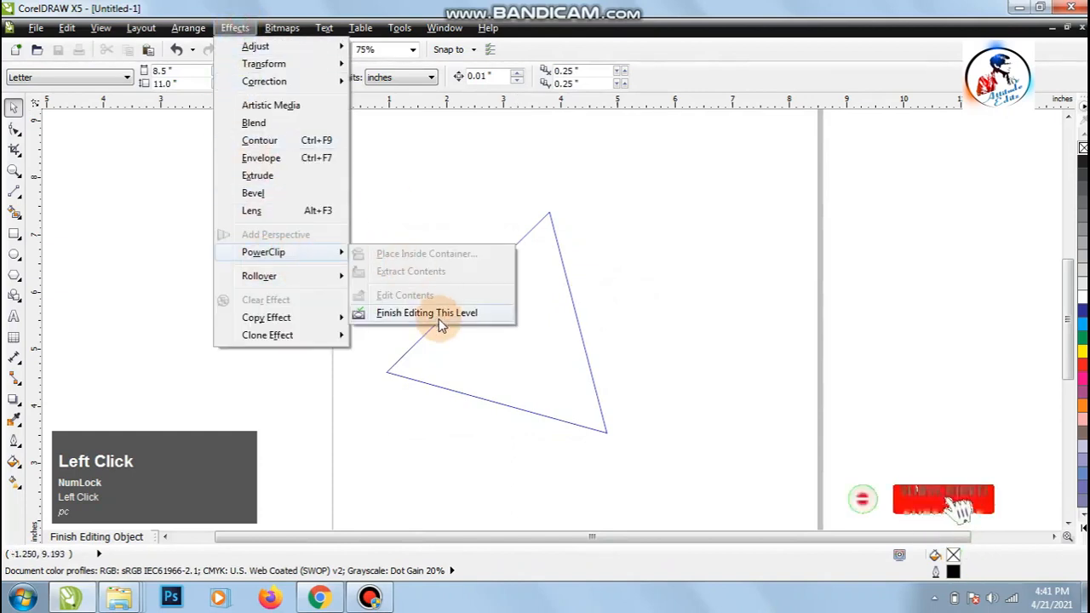
left_click(438, 314)
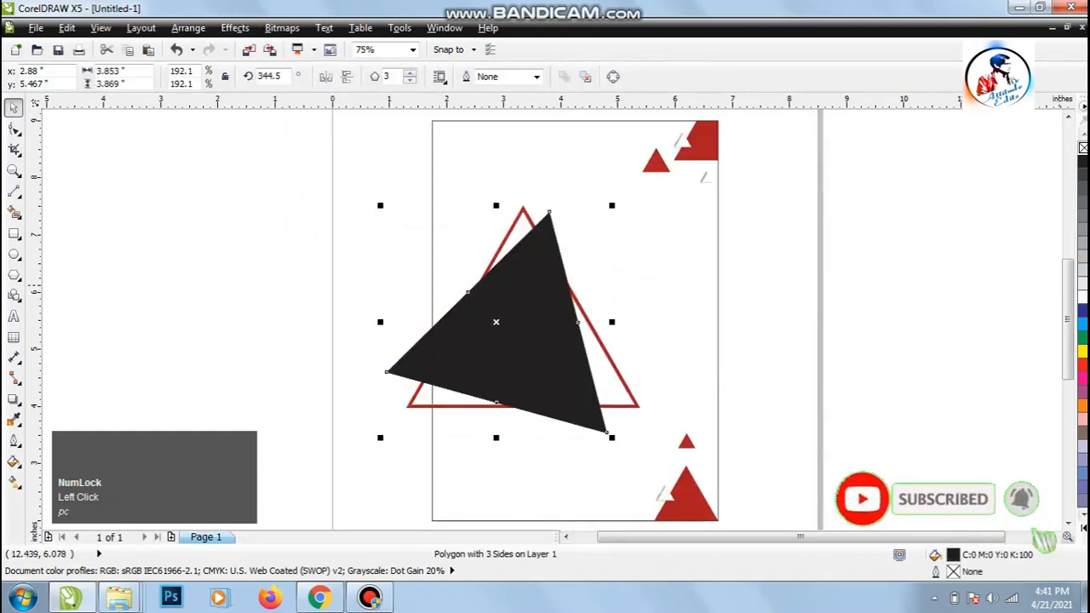
left_click(1082, 256)
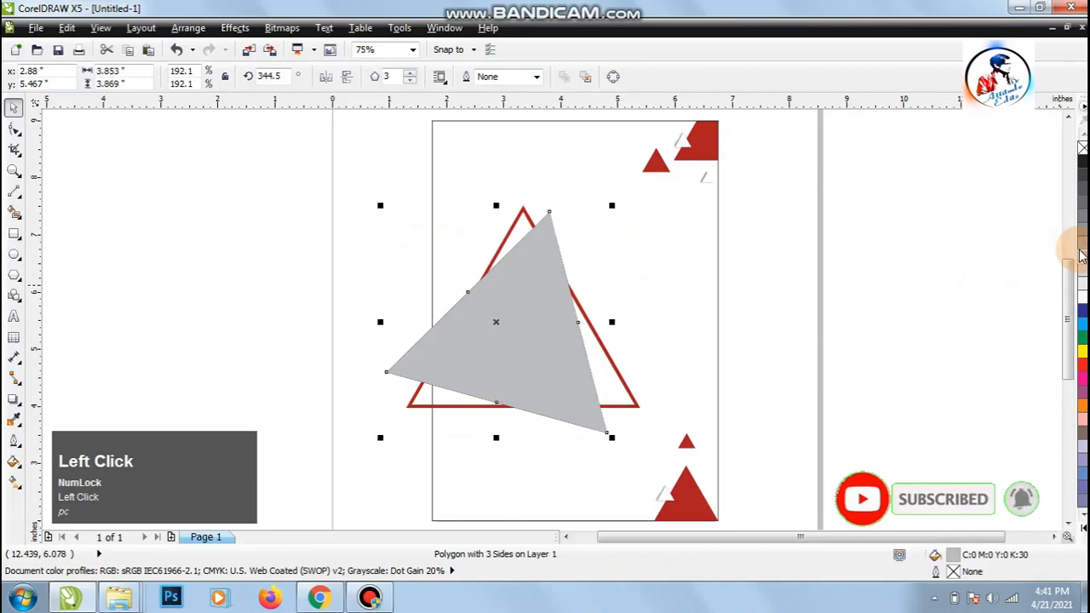
Enlarge the gray triangle from its center to about 4.39 × 4.41 in and order it behind the photo triangle and red frame
left_click(615, 209, "ctrl")
left_click_drag(615, 210, 642, 192)
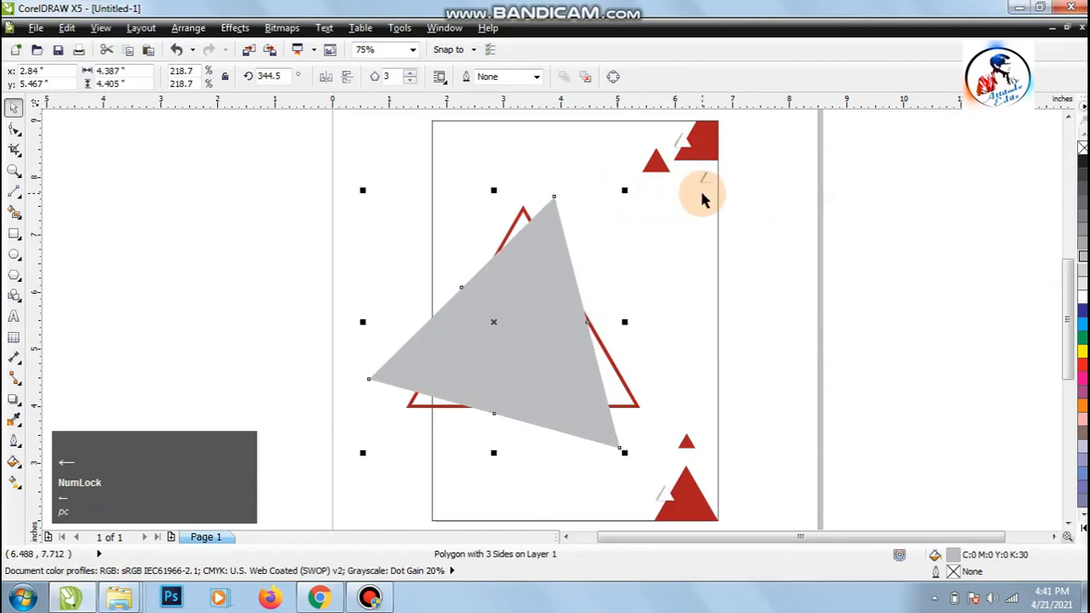
right_click(518, 281)
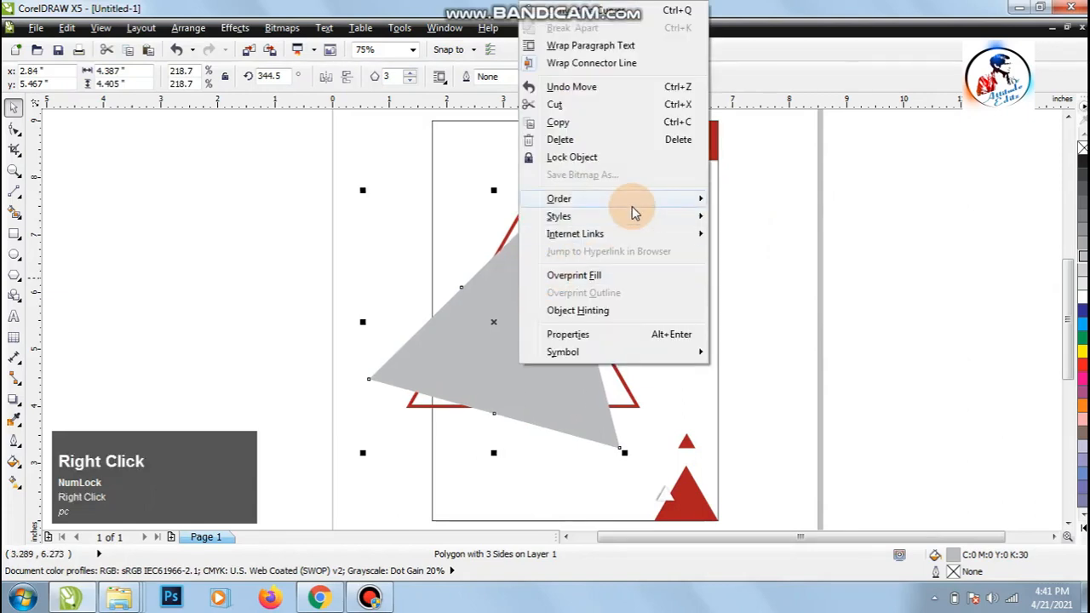
mouse_move(634, 213)
left_click(789, 51)
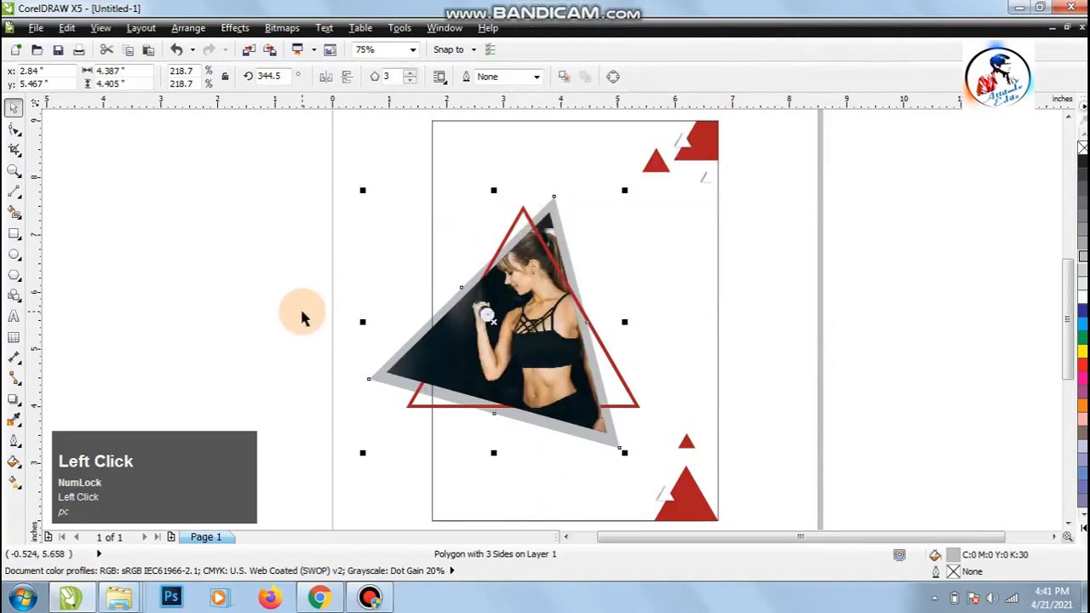
left_click(300, 317)
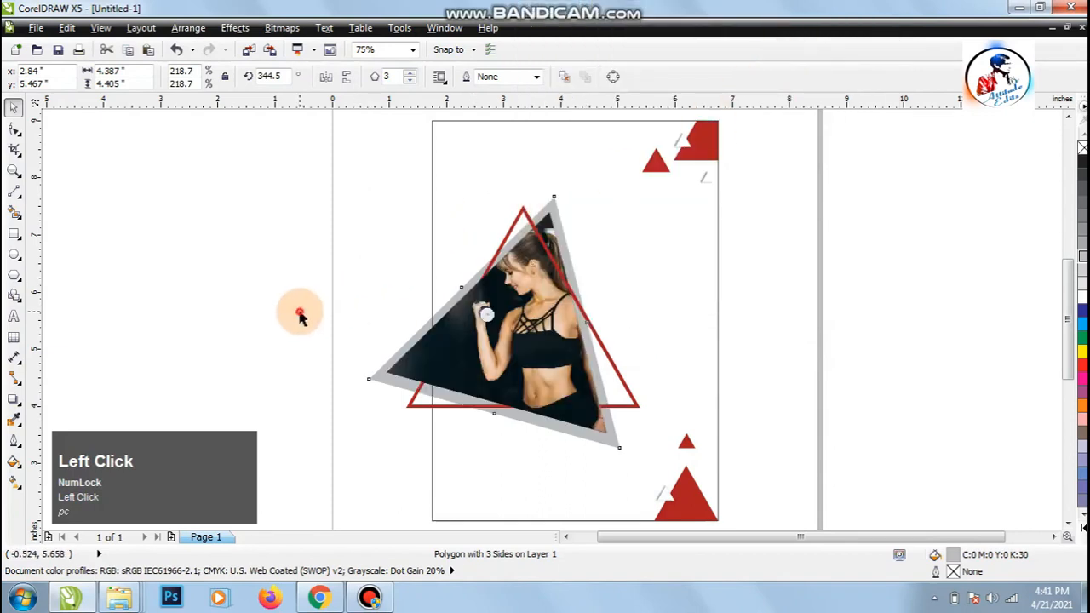
Lighten the fill of the gray backing triangle to 20% black
left_click(608, 452)
left_click(416, 392)
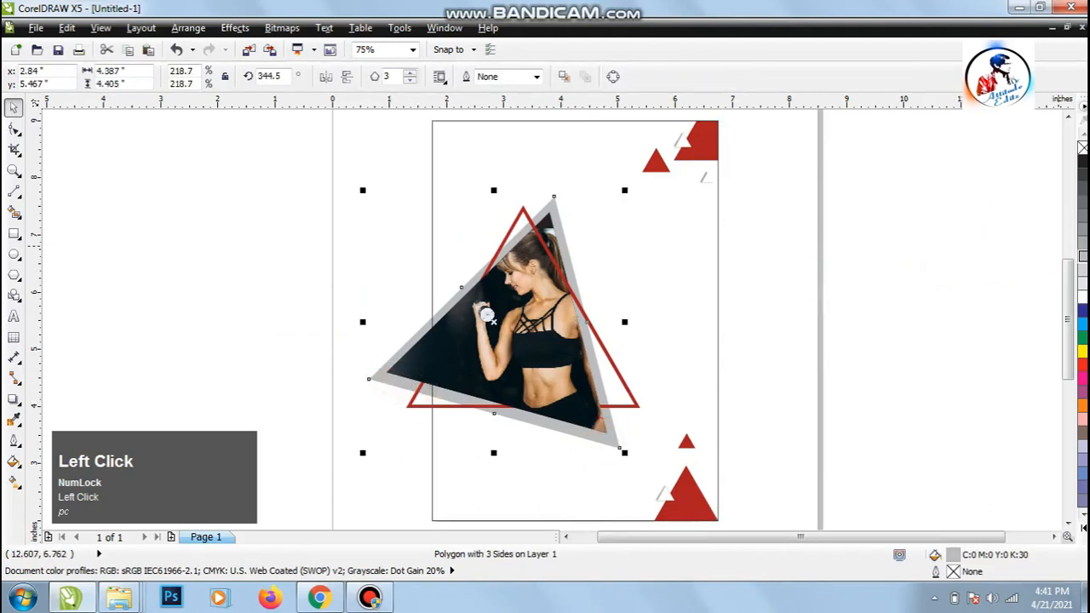
left_click(1083, 273)
Apply a linear transparency to the gray backing triangle, starting above its top corner and fading it out towards the bottom
left_click(13, 398)
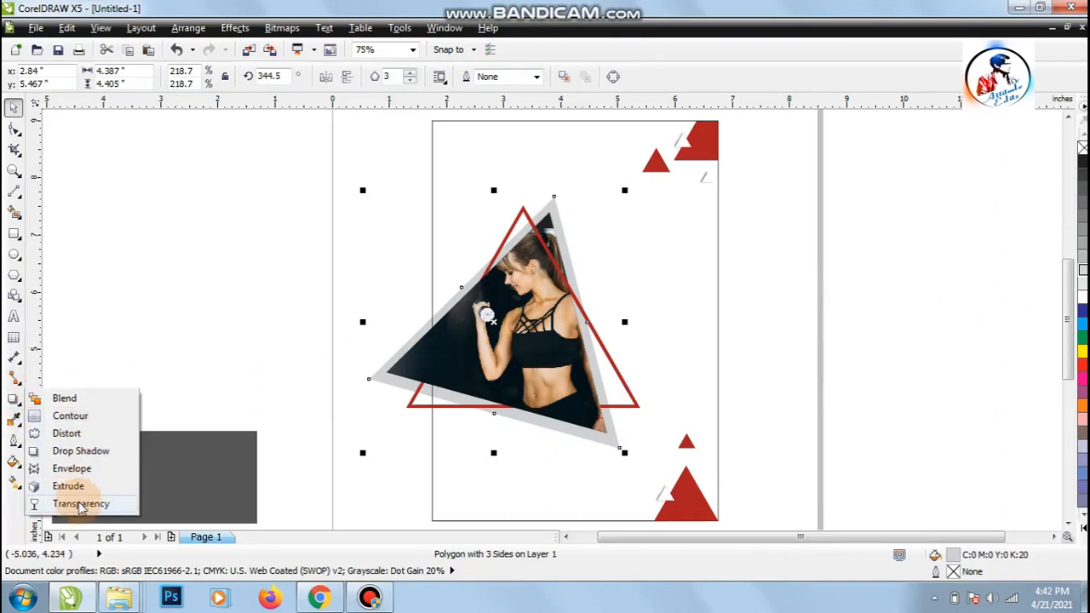
left_click(88, 503)
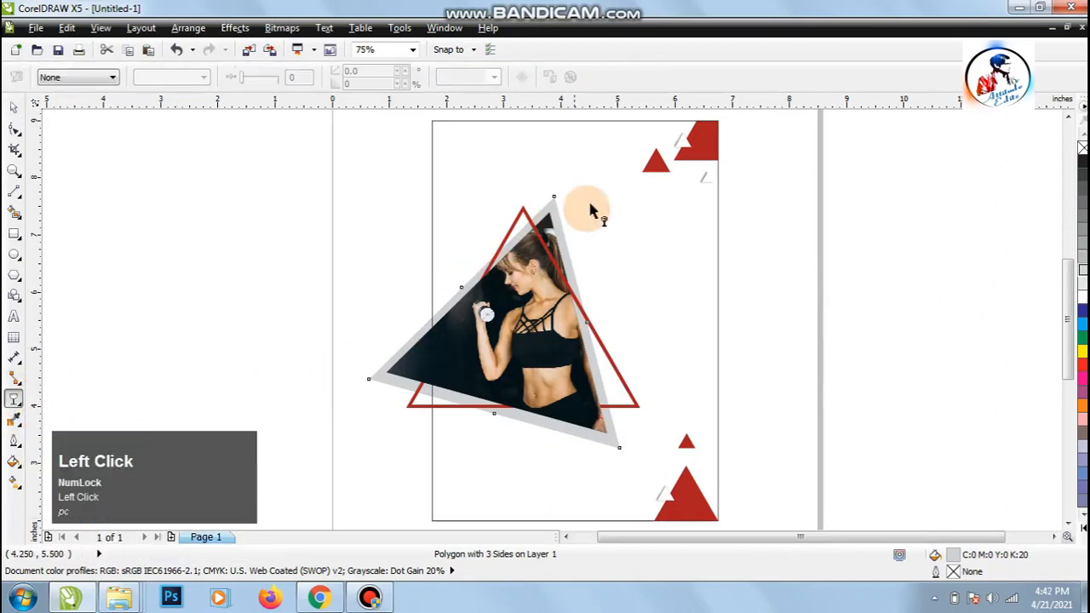
left_click_drag(547, 224, 488, 440)
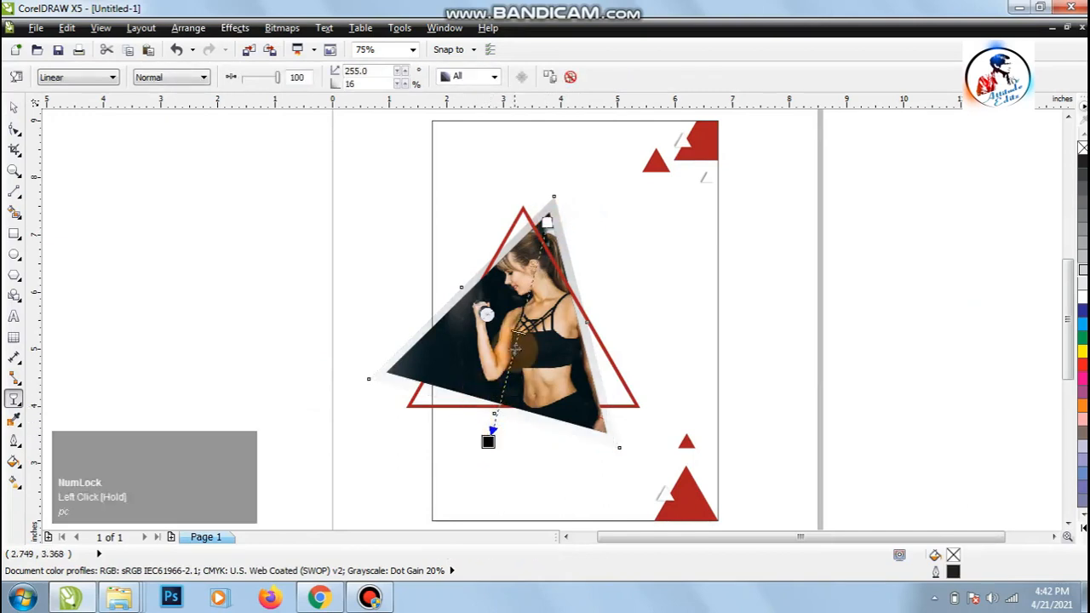
left_click_drag(487, 443, 505, 377)
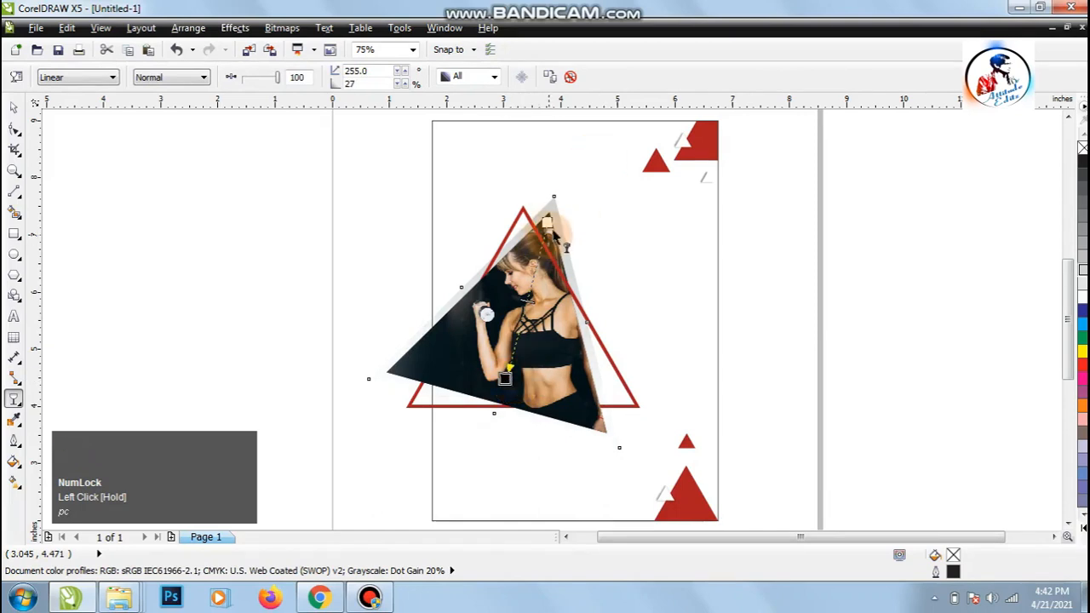
left_click_drag(546, 223, 568, 141)
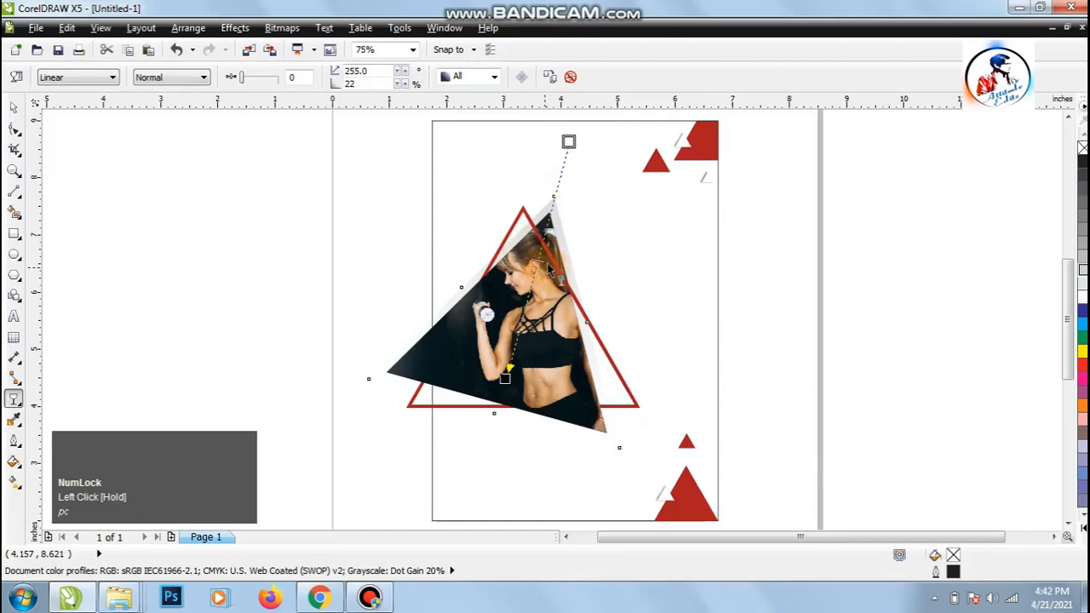
left_click_drag(550, 236, 550, 237)
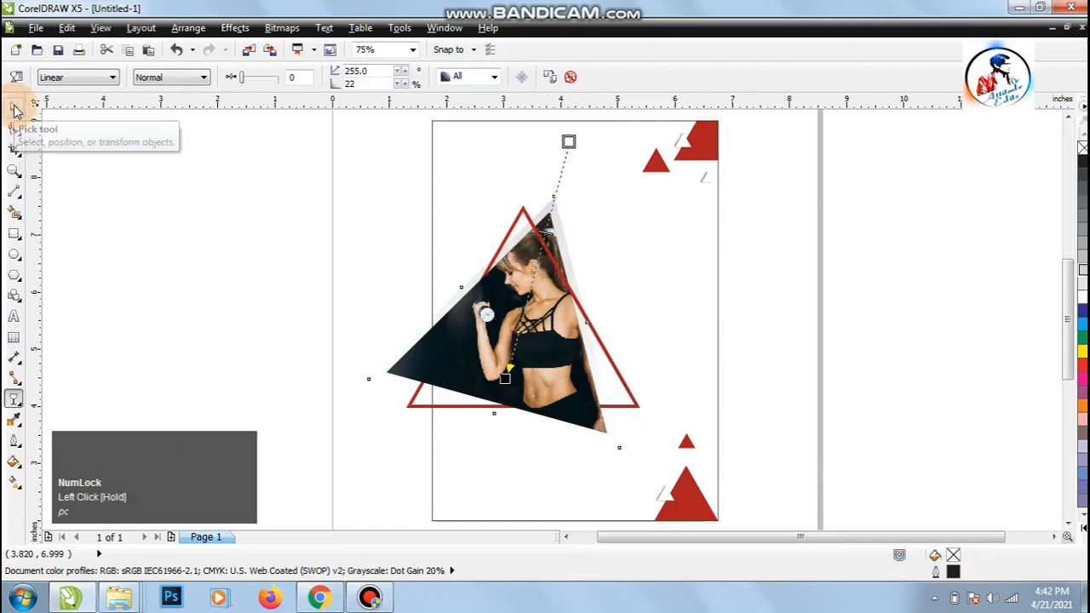
left_click(13, 109)
left_click(385, 291)
left_click(361, 273)
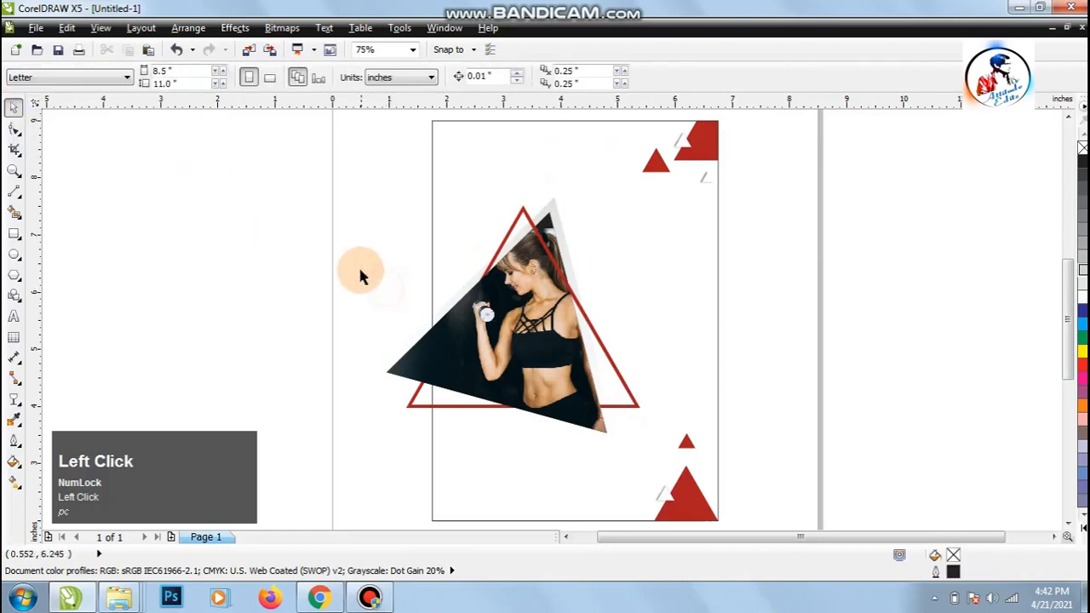
left_click_drag(331, 182, 641, 445)
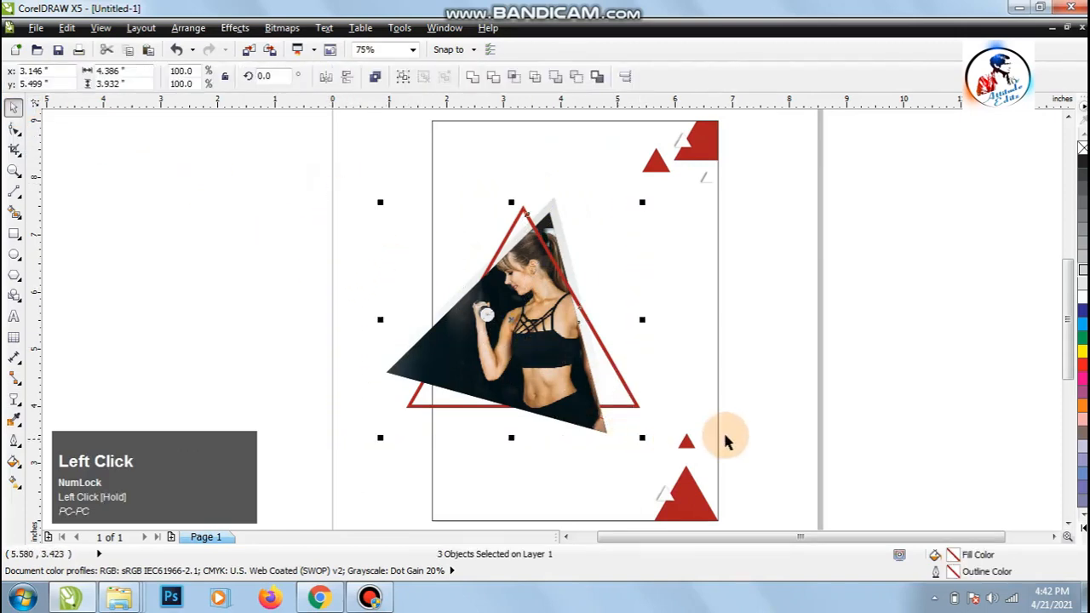
left_click(942, 356)
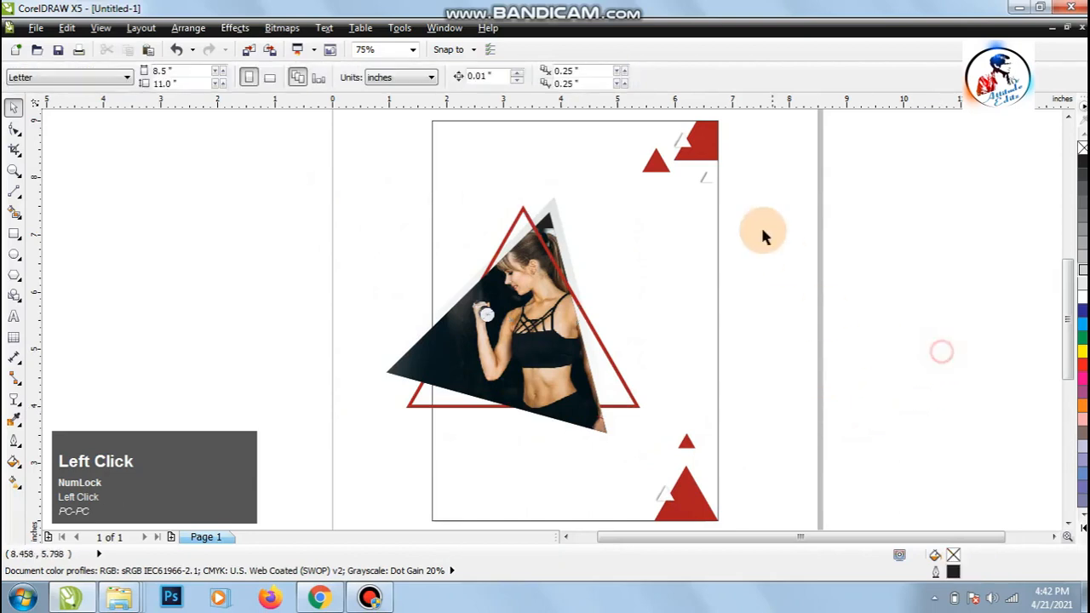
Place a copy of the small red triangle from the upper corner group on the left edge of the photo triangle
left_click(668, 175)
left_click_drag(654, 164, 484, 327)
right_click(454, 306)
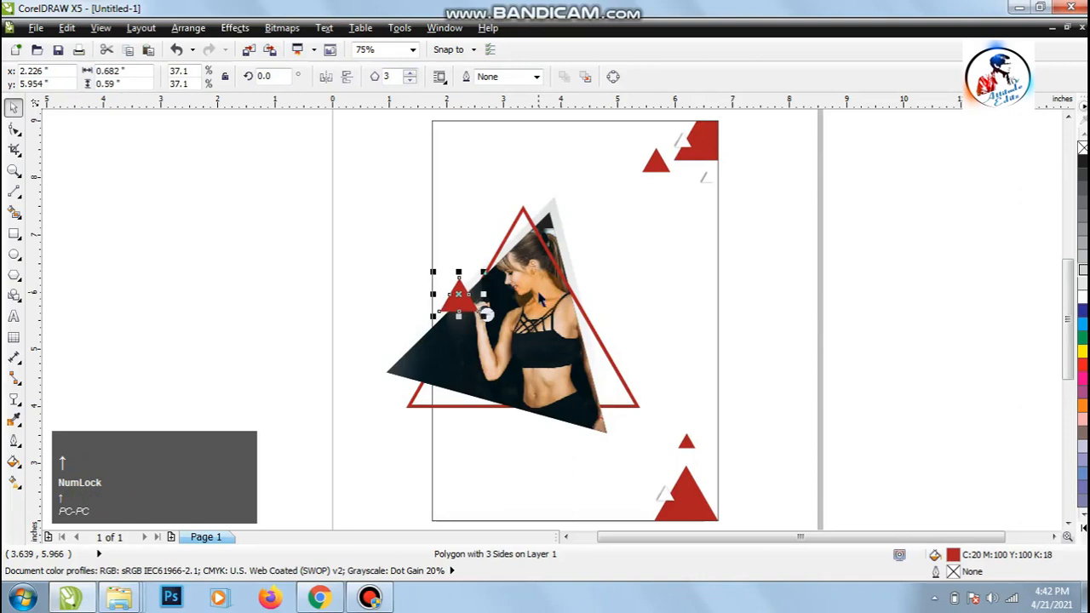
left_click(807, 289)
left_click(500, 285)
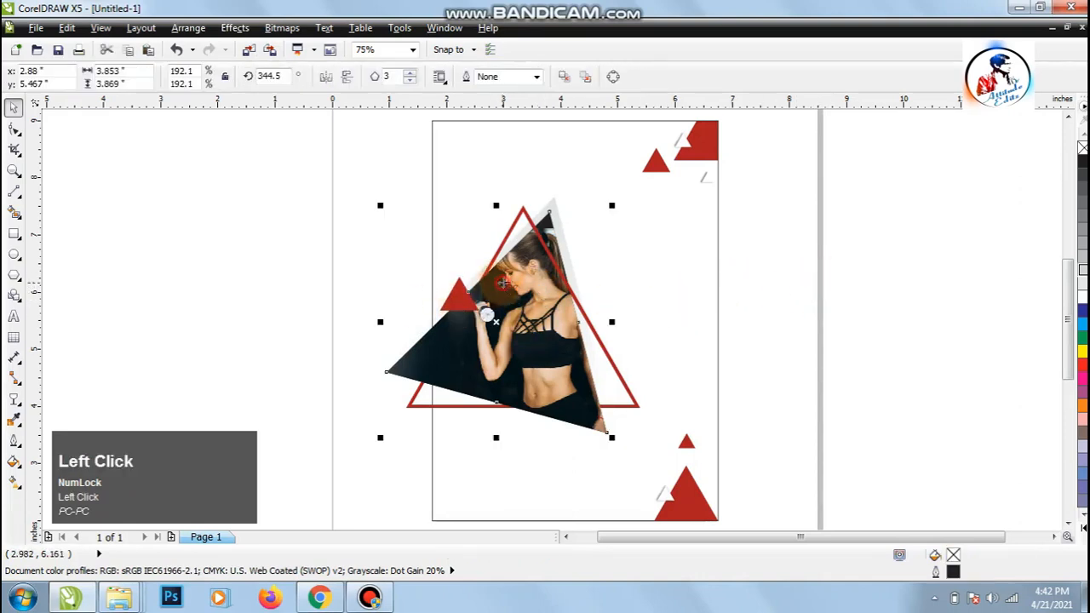
Duplicate the small red triangle onto the right side of the red frame and fill the copy white
left_click(456, 305)
left_click_drag(457, 294, 584, 368)
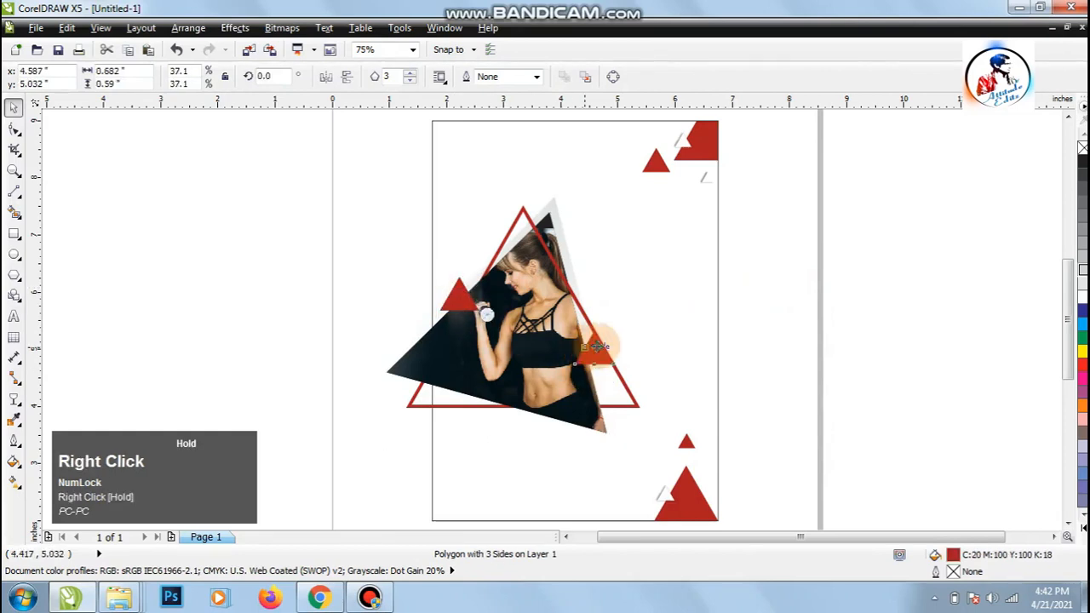
left_click_drag(596, 347, 595, 347)
left_click(1078, 304)
Add a drop shadow to the white triangle, cast down and to the right, with opacity 50 and feathering 15
key("z")
left_click_drag(511, 292, 697, 423)
left_click(13, 107)
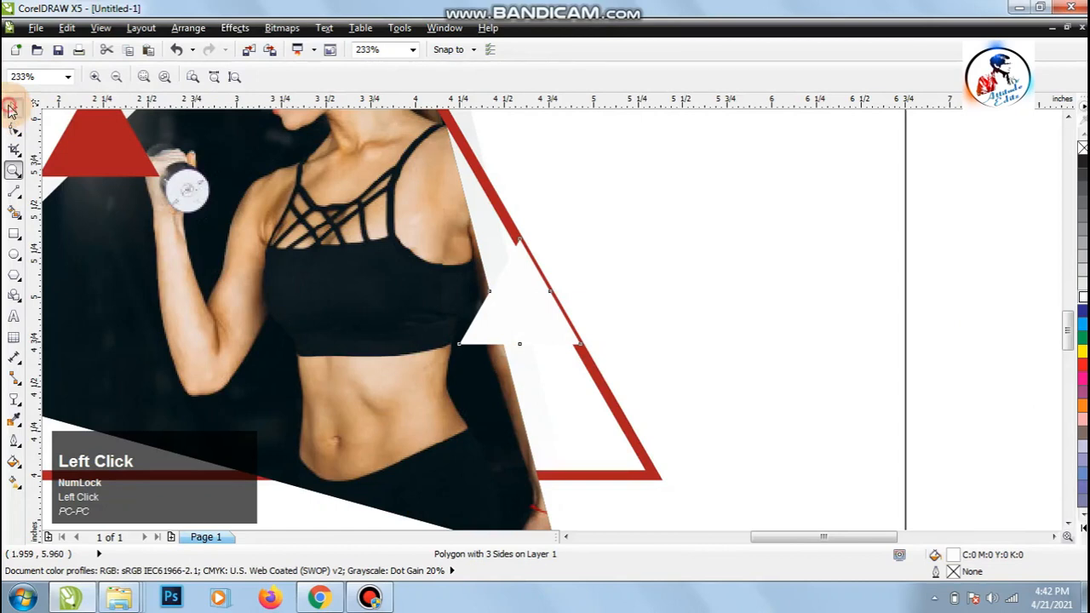
left_click(13, 408)
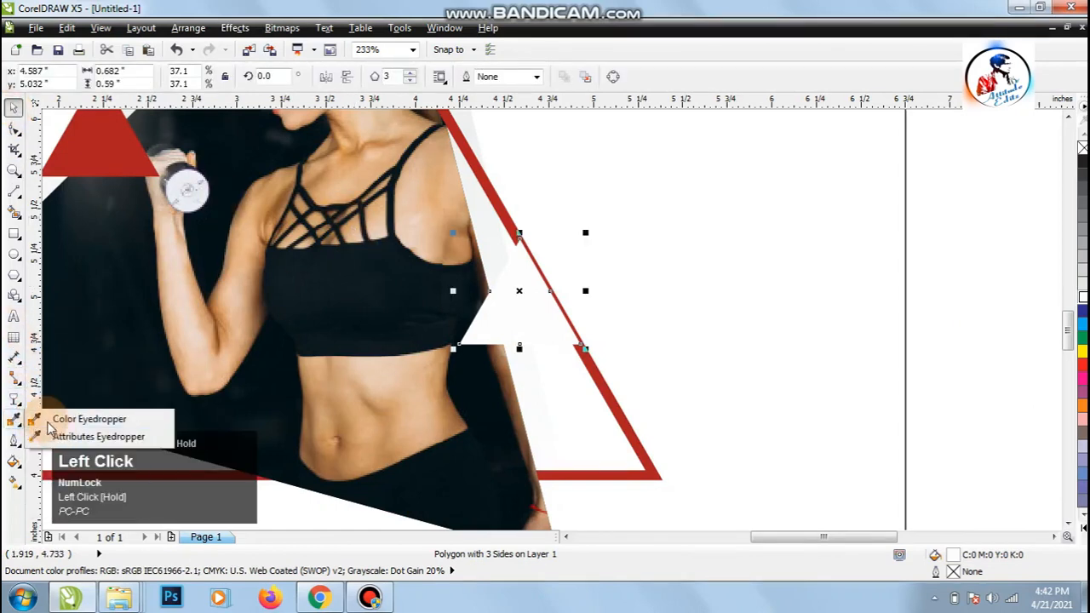
mouse_move(13, 395)
left_click(77, 451)
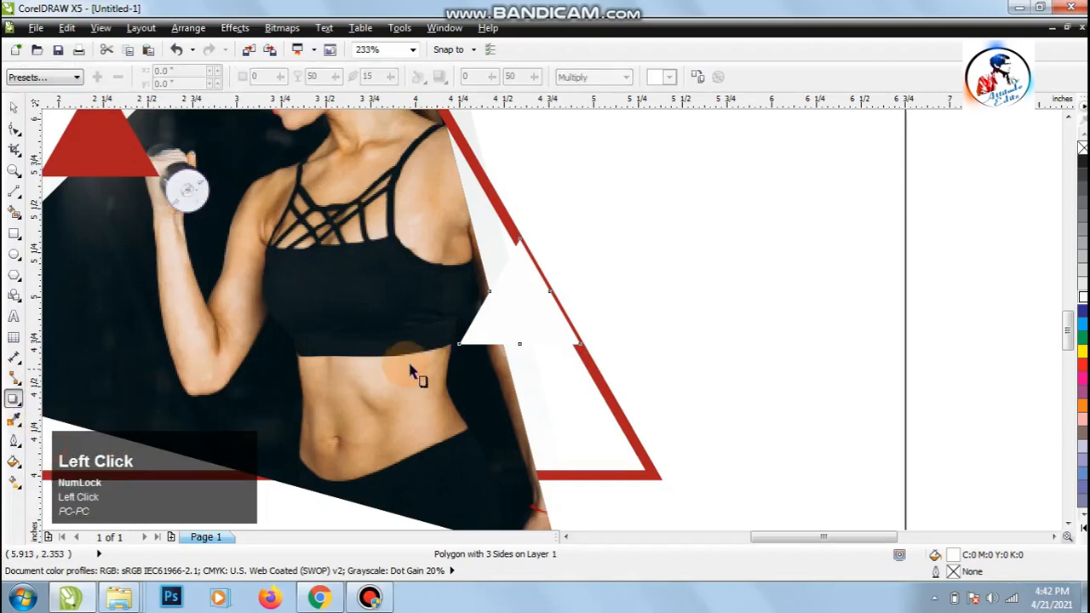
left_click_drag(520, 291, 552, 332)
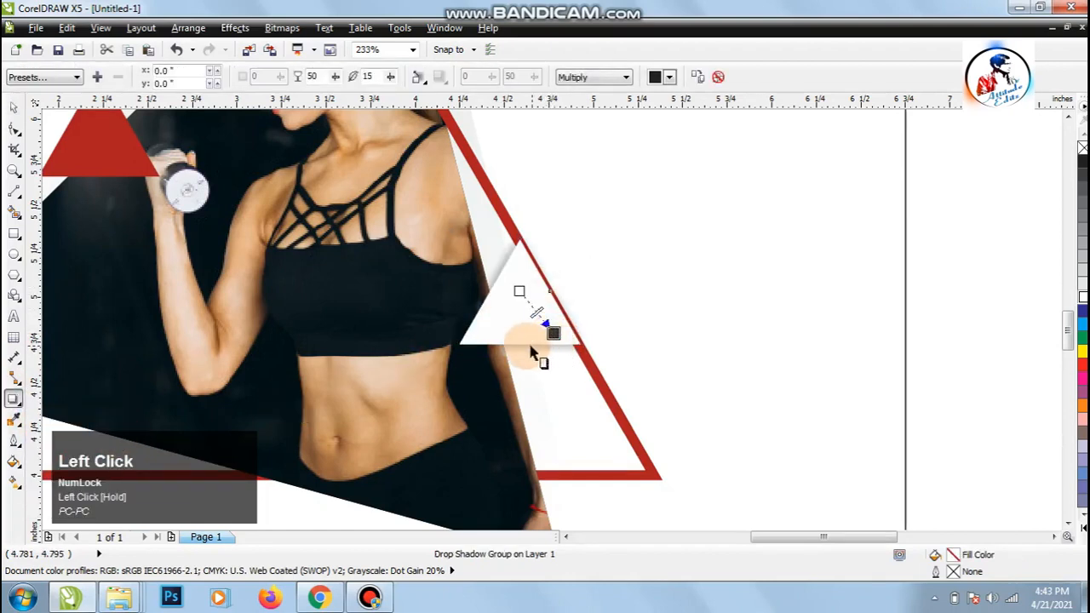
left_click(11, 107)
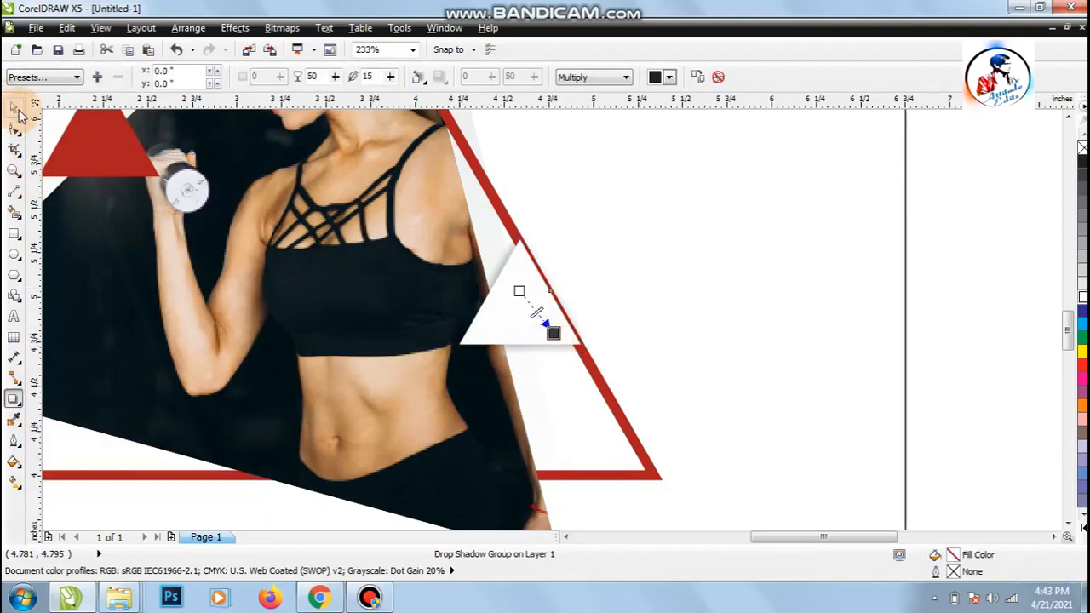
Copy the small red triangle over the white triangle's lower edge and shrink the copy to about 0.43 × 0.37 in
left_click_drag(127, 170, 541, 367)
right_click(542, 366)
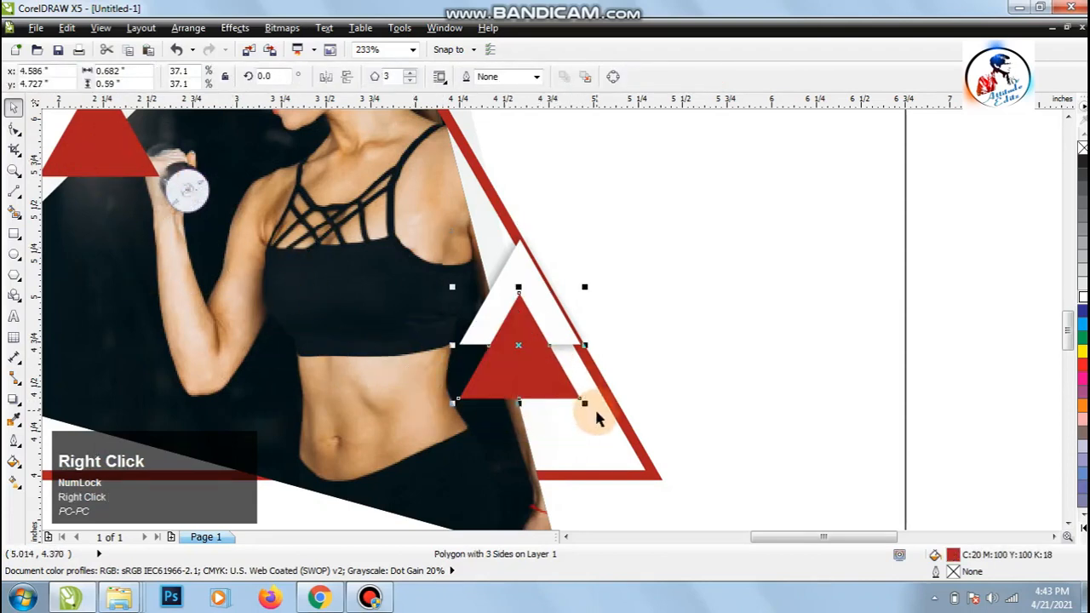
left_click_drag(583, 404, 510, 367)
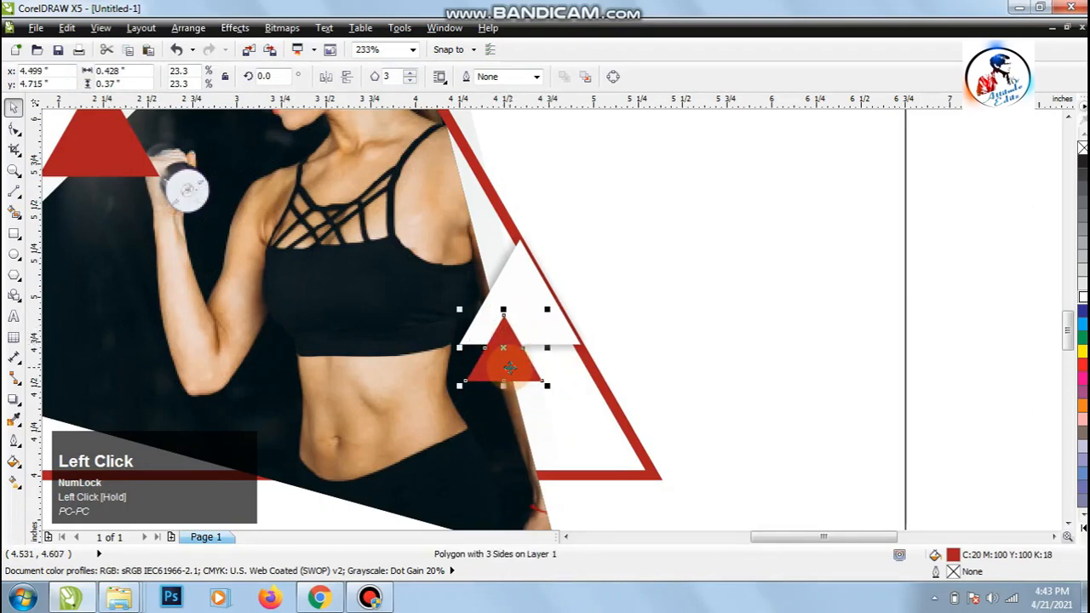
Nudge the white triangle and its overlapping small red triangle together about 0.07 in to the right
left_click(512, 275, "shift")
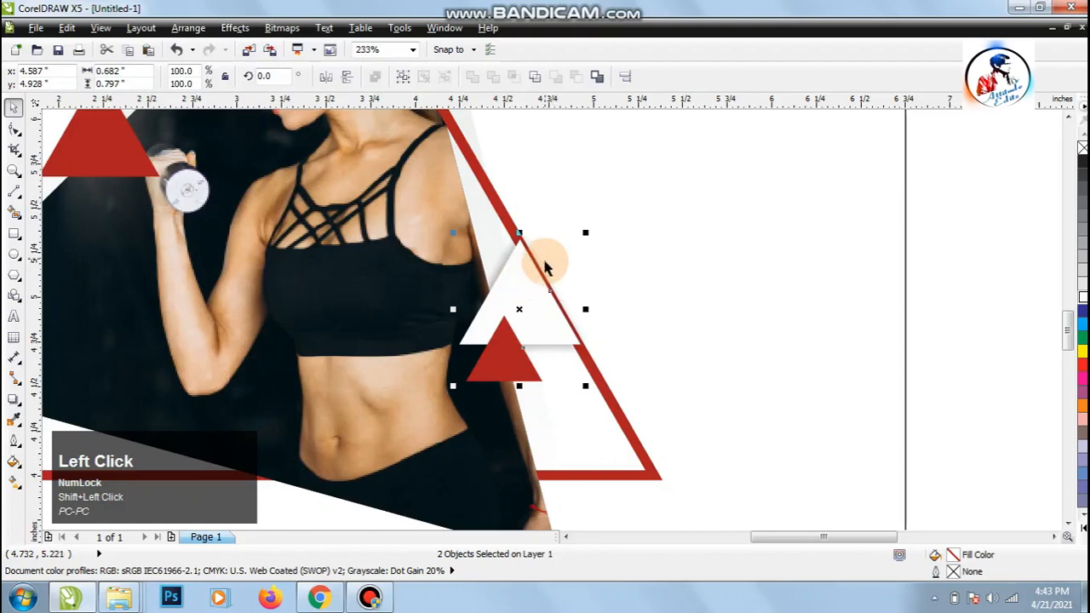
key("Right")
key("Right")
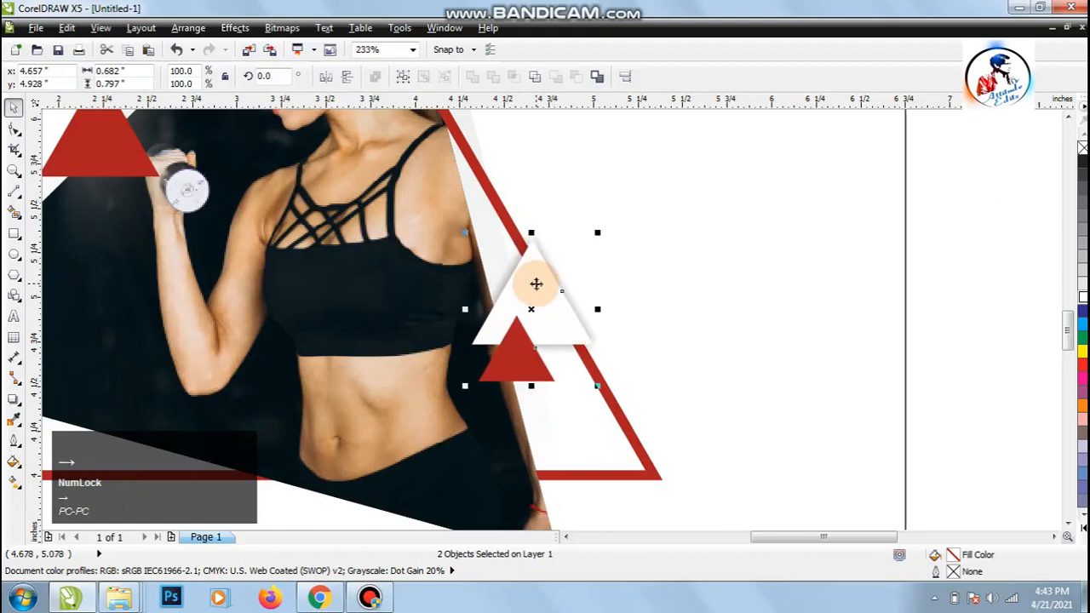
key("F4")
left_click(827, 298)
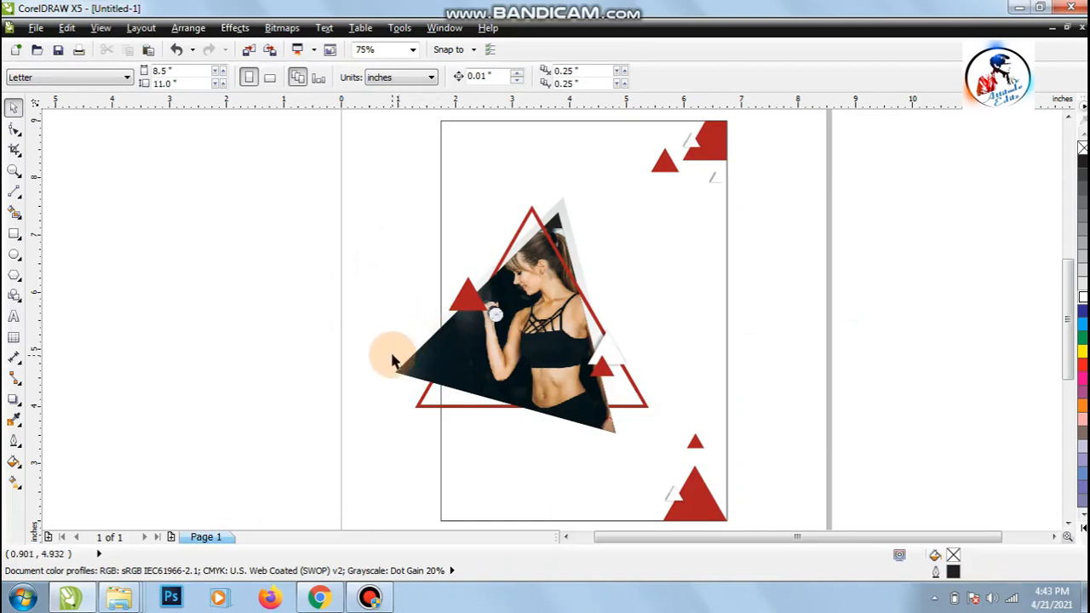
Try to PowerClip the photo triangle inside the page-layout rectangle, and undo it
left_click(433, 356)
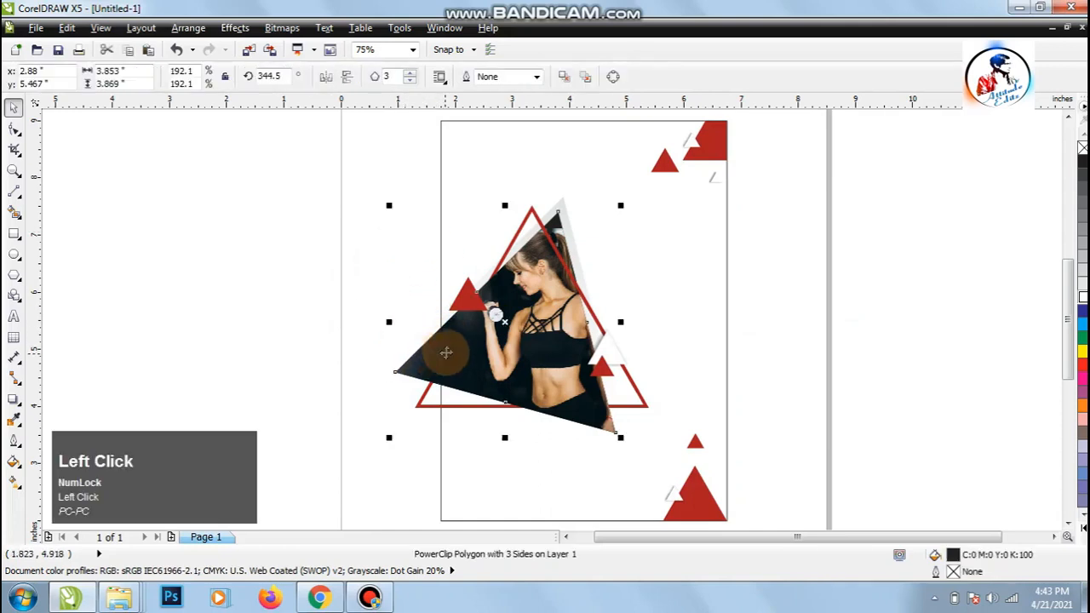
key("alt+c")
key("w")
key("p")
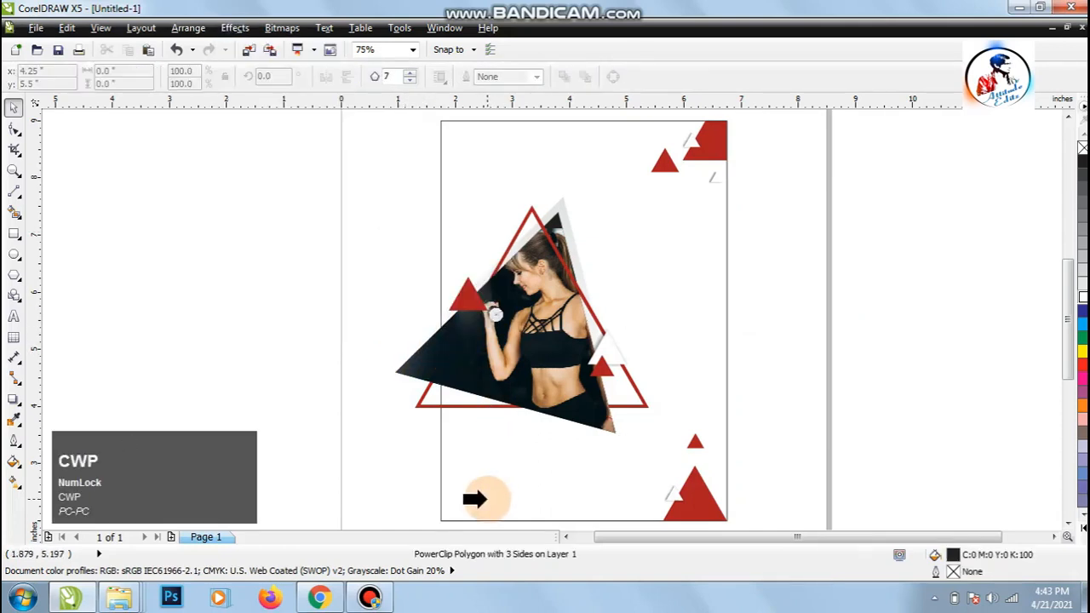
left_click(452, 440)
left_click(324, 398)
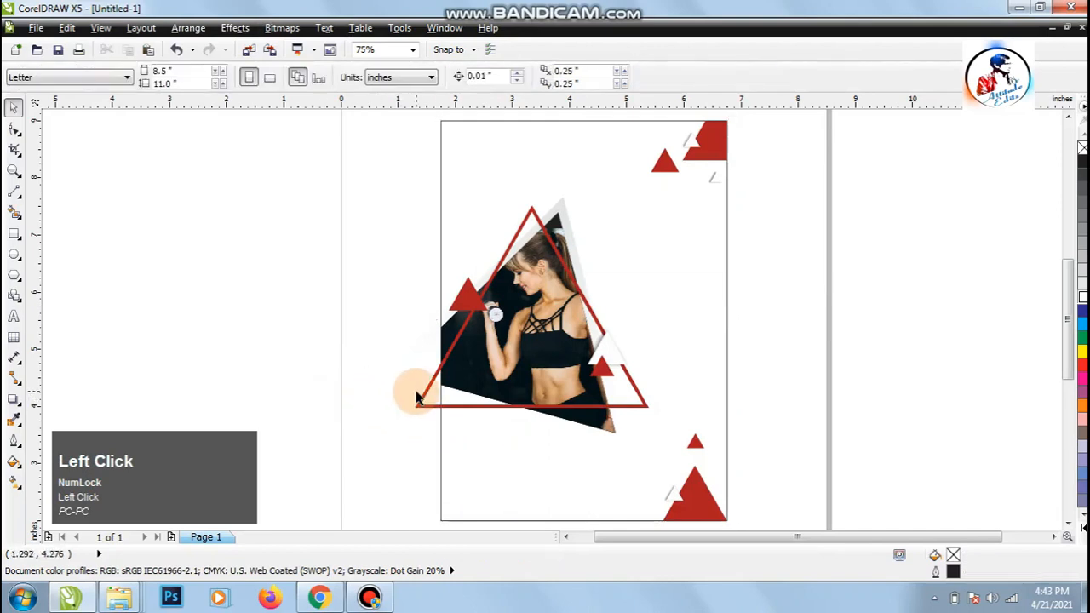
key("ctrl+z")
left_click(368, 335)
left_click(589, 365)
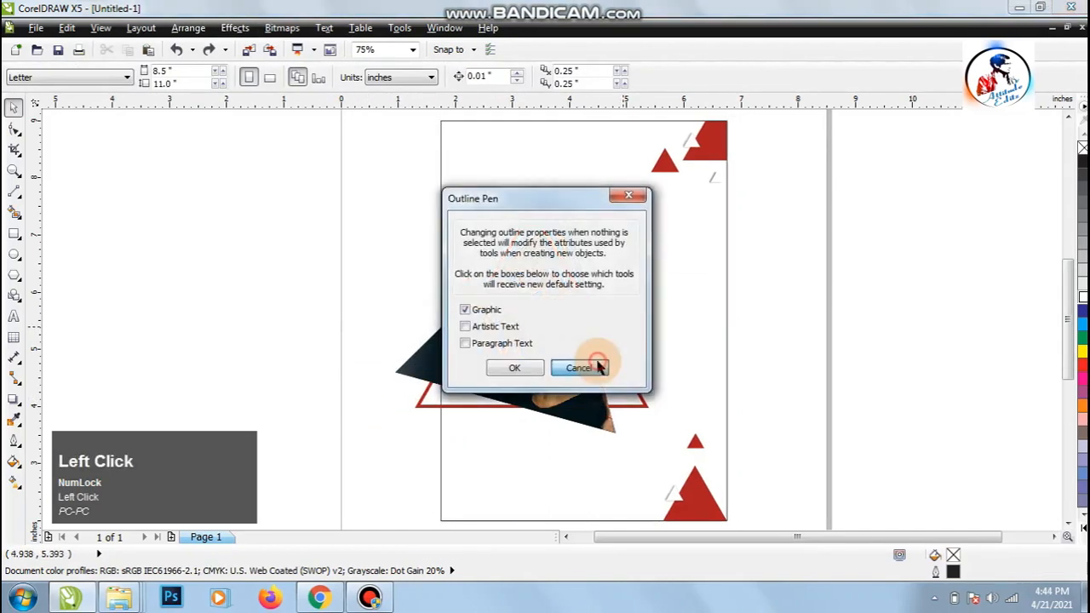
PowerClip the photo triangle inside the page-layout rectangle
left_click(408, 371)
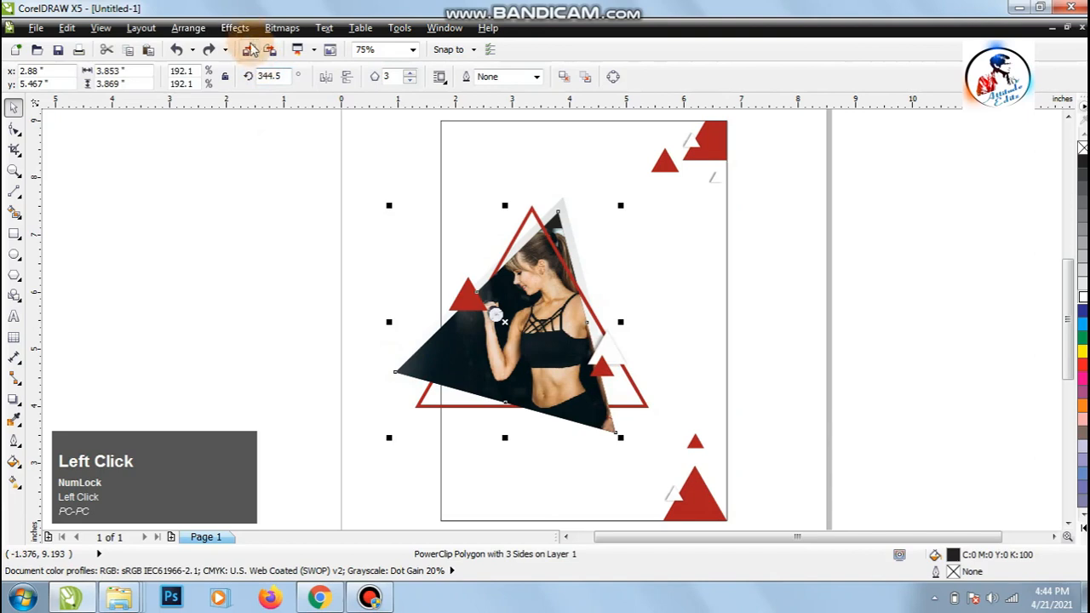
left_click(235, 28)
mouse_move(293, 255)
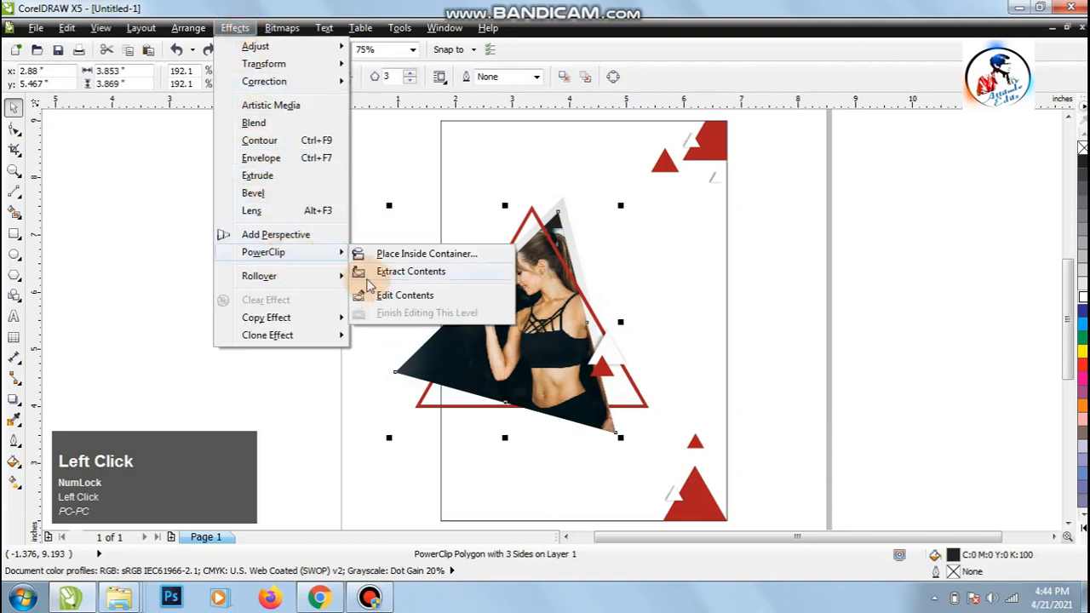
left_click(364, 253)
left_click(487, 480)
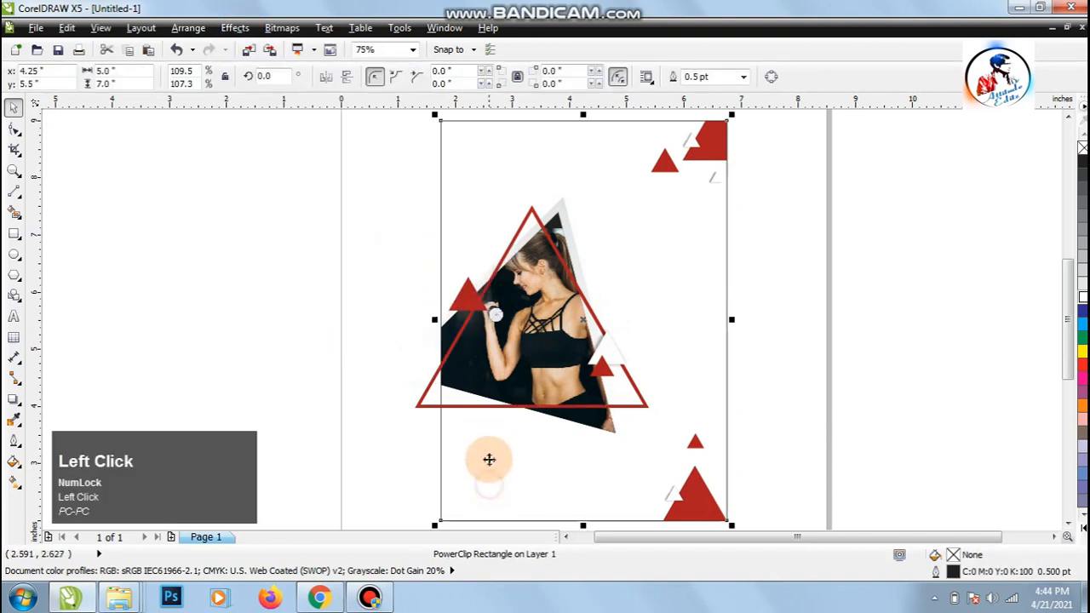
PowerClip the red outlined triangle frame inside the page-layout rectangle
left_click(465, 405)
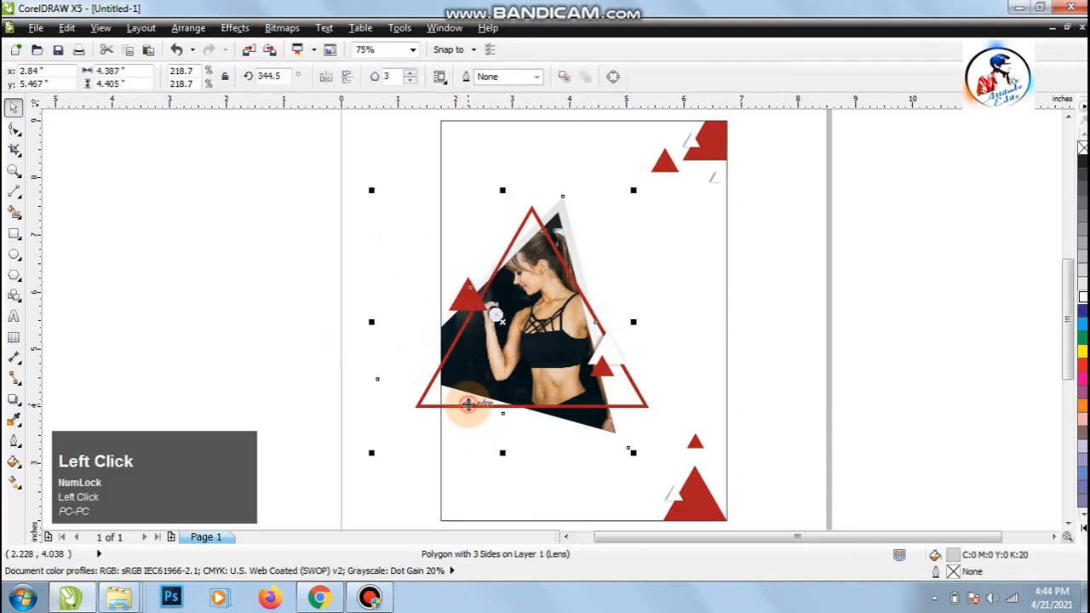
left_click(423, 407)
key("alt+c")
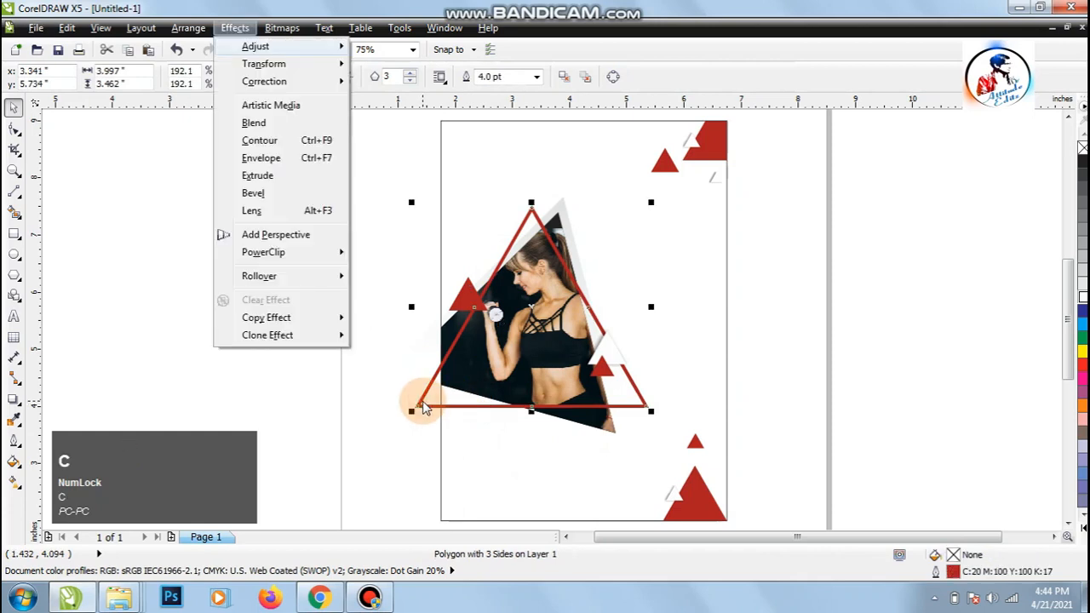
key("w")
key("p")
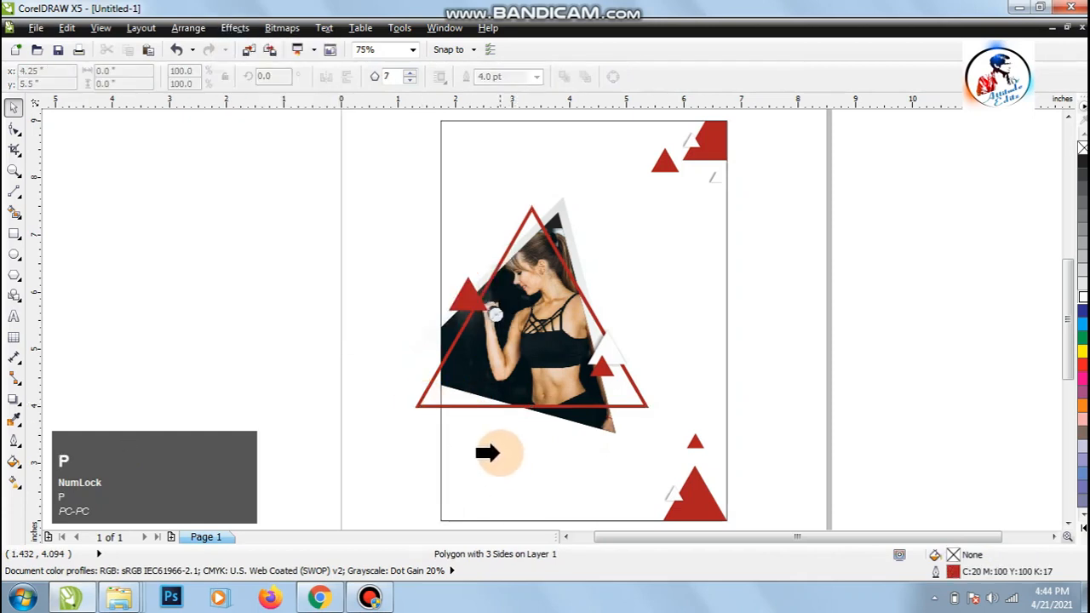
left_click(499, 445)
Edit the rectangle's PowerClip contents to send the red frame to the back of the layer, and finish editing
left_click(487, 423, "ctrl")
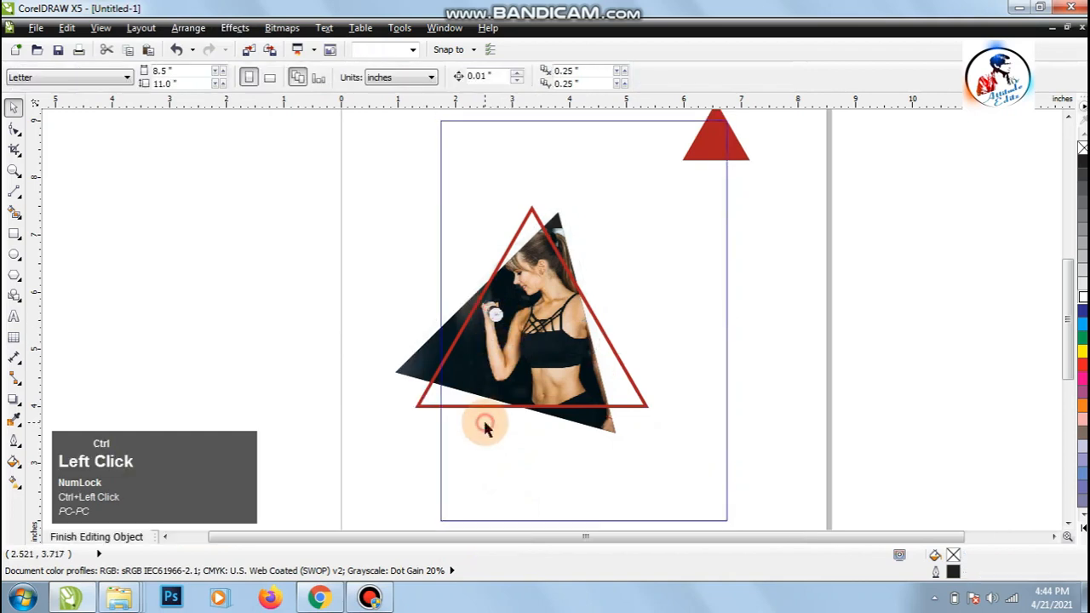
left_click(502, 266)
right_click(502, 264)
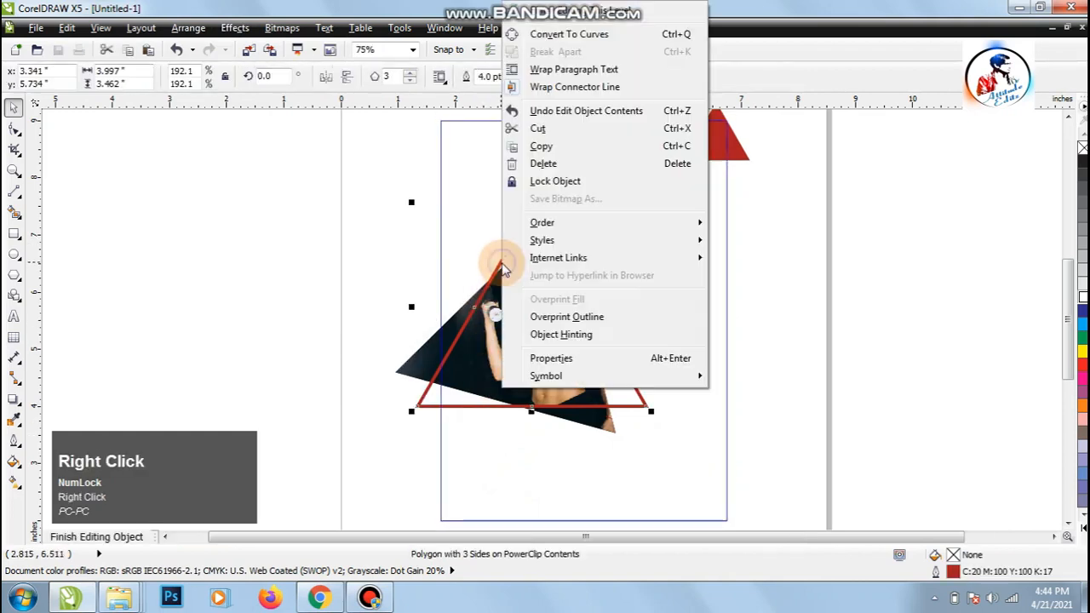
mouse_move(582, 228)
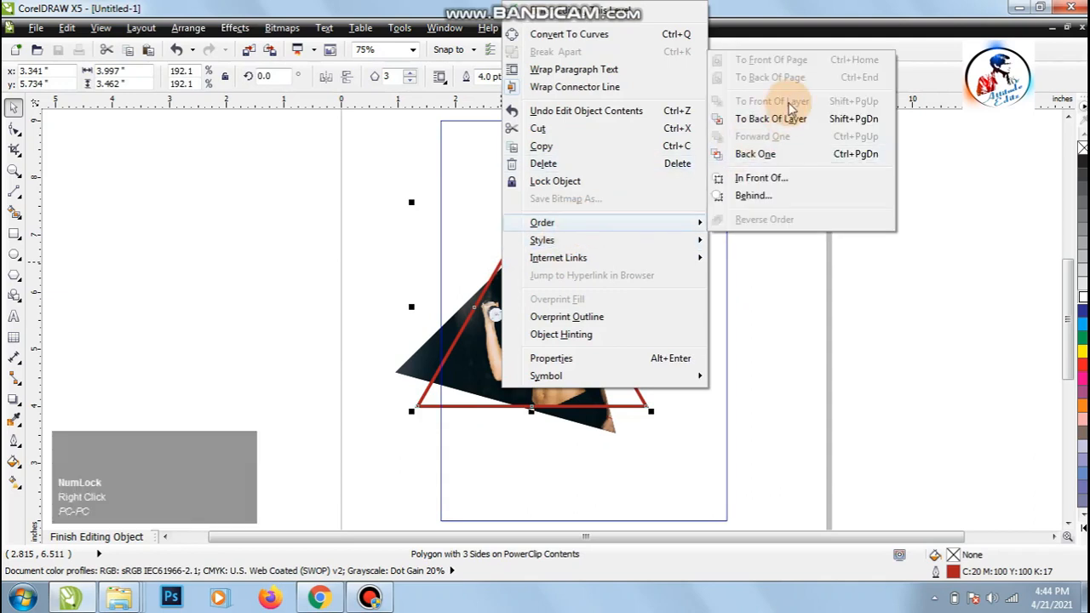
left_click(775, 119)
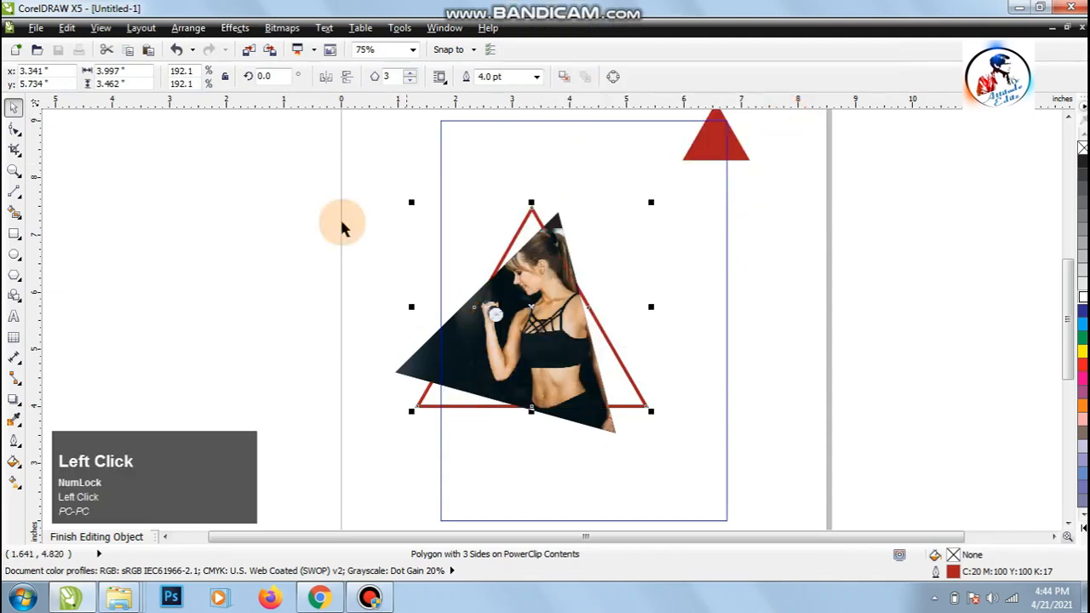
left_click(235, 28)
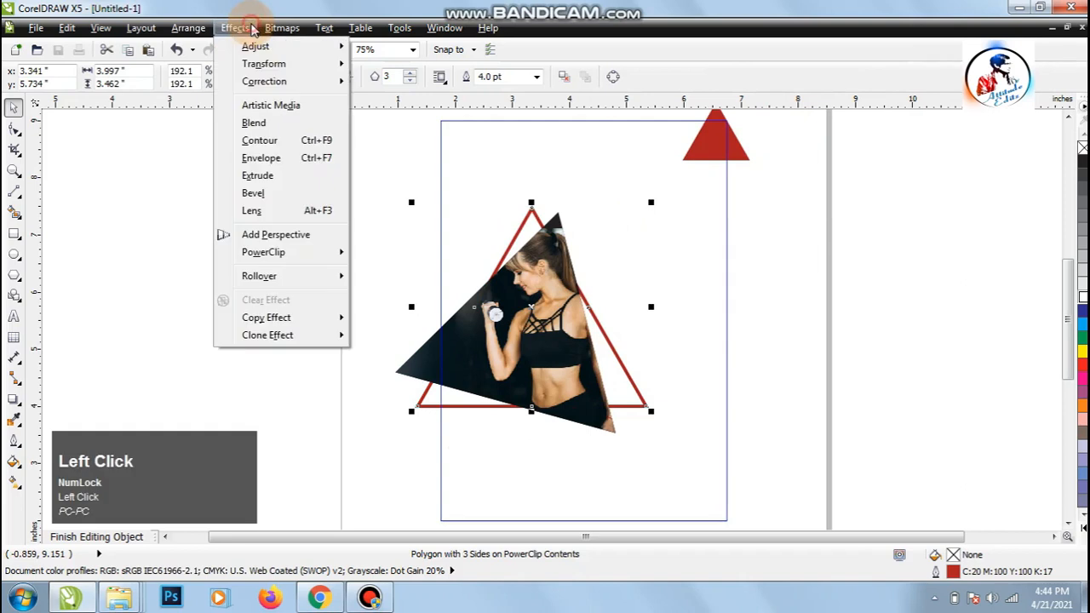
mouse_move(279, 256)
left_click(388, 315)
left_click(339, 386)
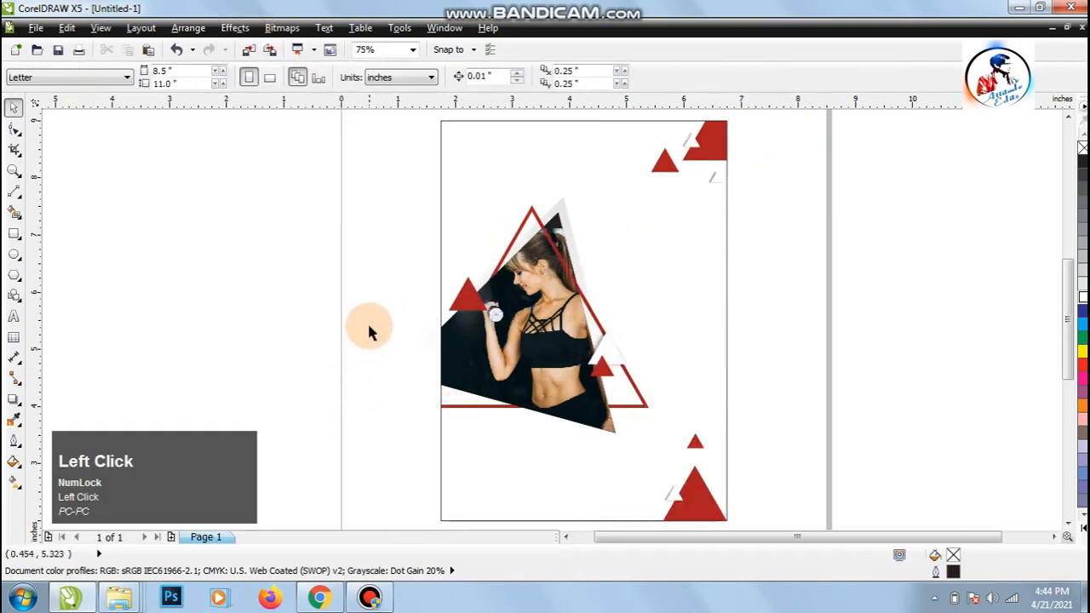
Draw a square of about 0.58 in beside the page's upper left and rotate it to about 316.4° as a diamond
key("z")
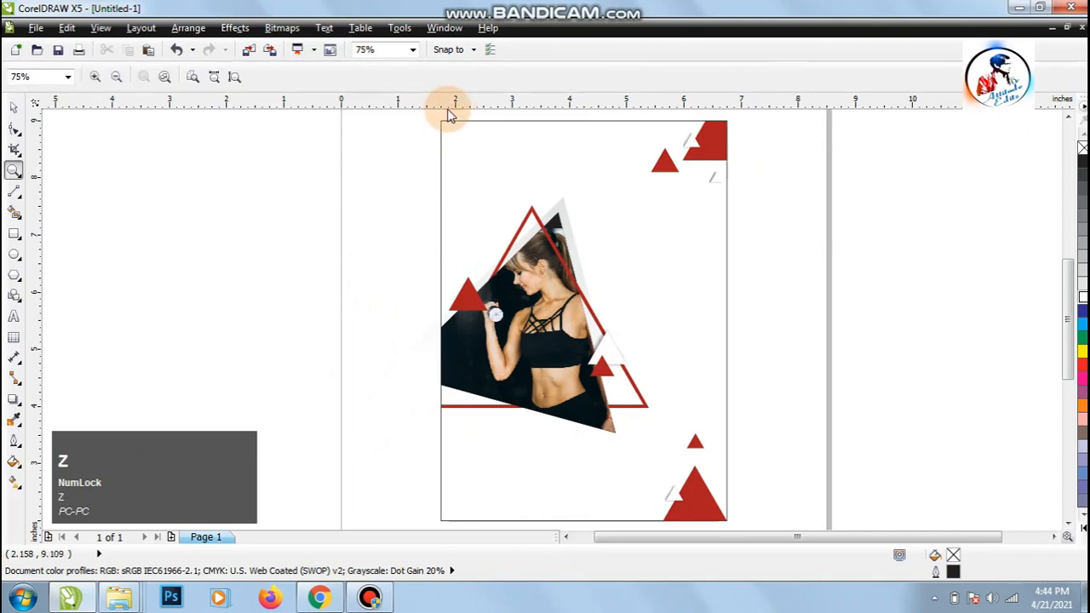
left_click_drag(434, 119, 757, 330)
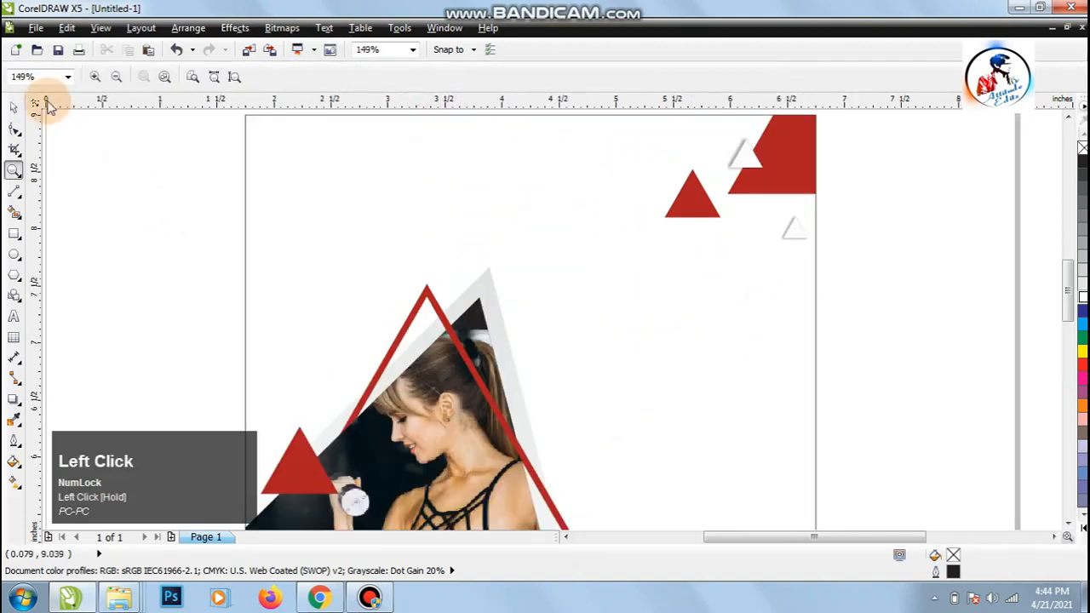
left_click(18, 109)
left_click(15, 235)
left_click_drag(148, 194, 214, 258)
left_click(14, 108)
left_click(196, 225)
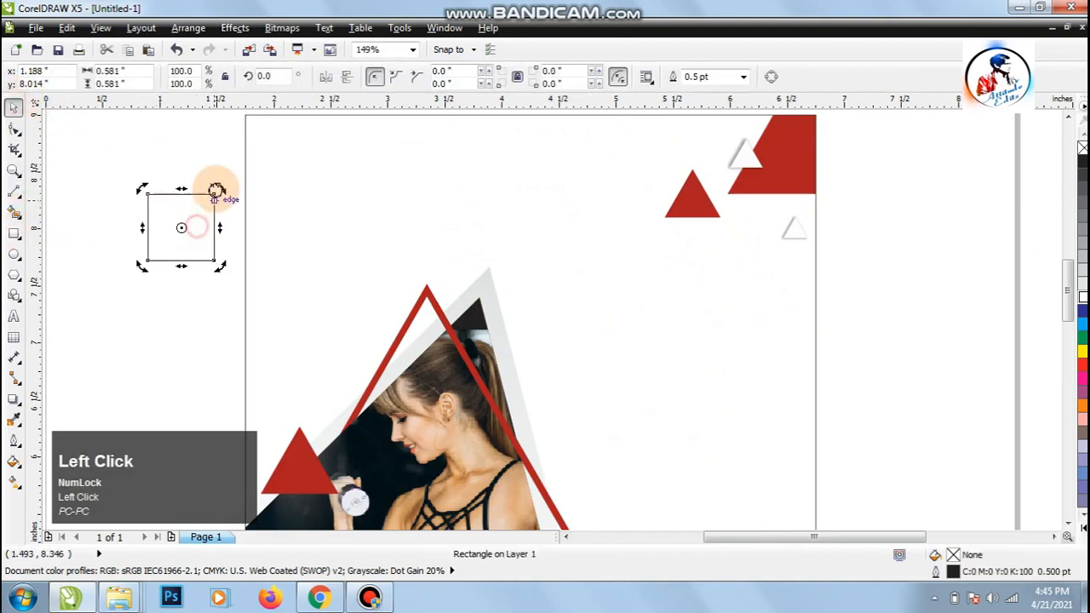
left_click_drag(218, 189, 259, 228)
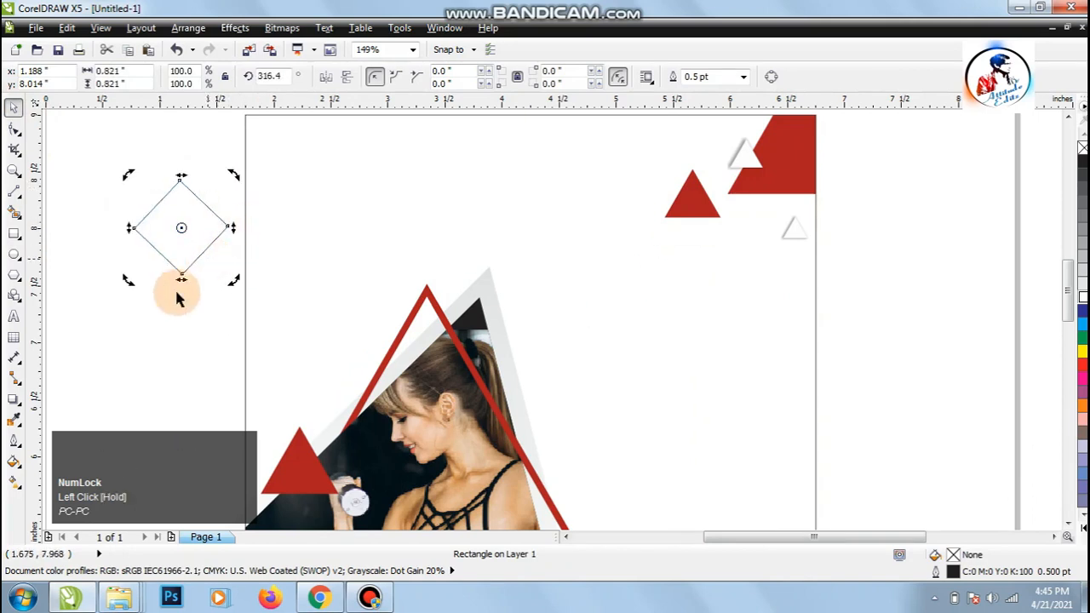
left_click(162, 329)
Create a concentric inner copy of the diamond about 0.4 in wide and fill it with the red sampled from an accent triangle
left_click(192, 232)
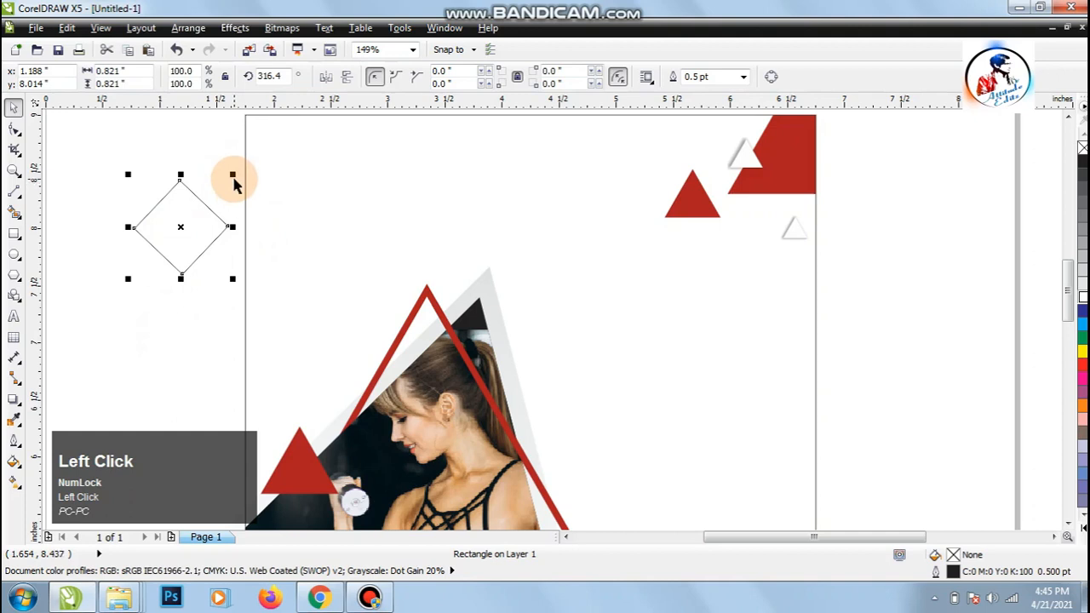
left_click_drag(235, 173, 213, 187)
right_click(214, 187)
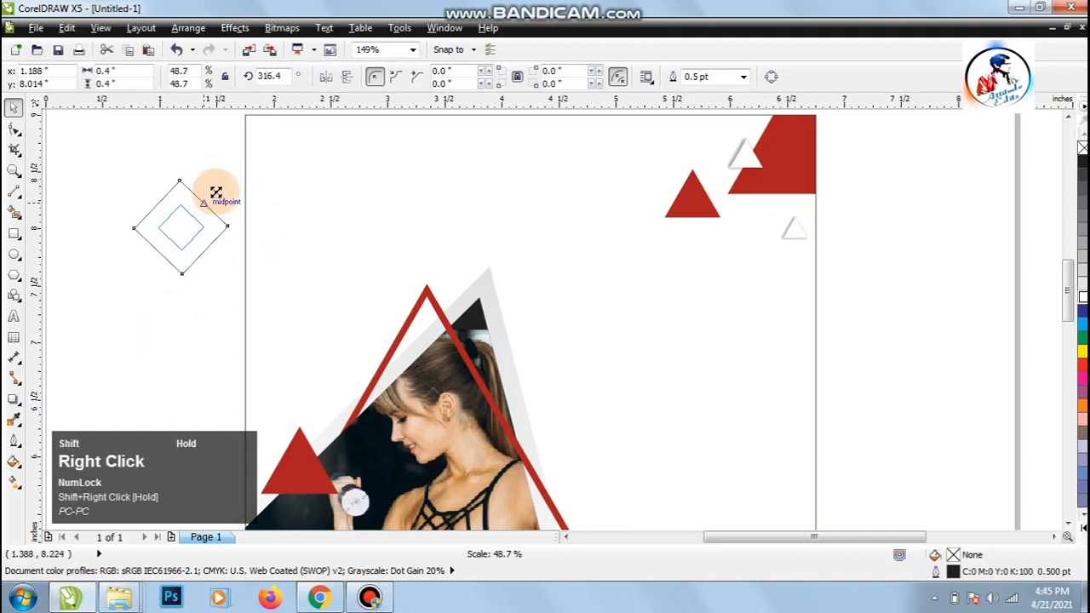
left_click(13, 420)
left_click(687, 204)
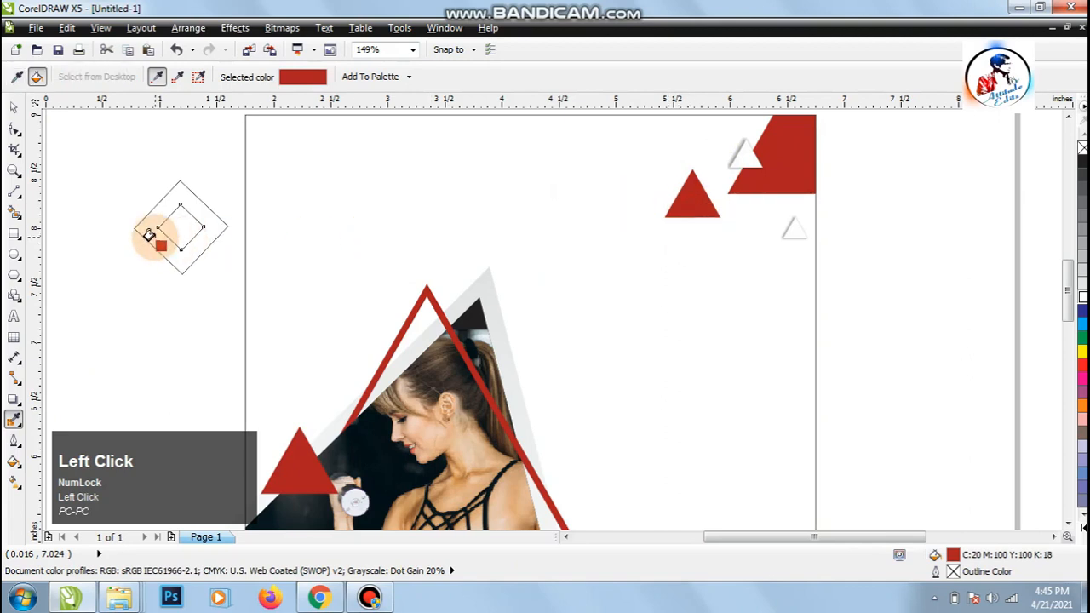
left_click(175, 222)
left_click(13, 109)
left_click(180, 225)
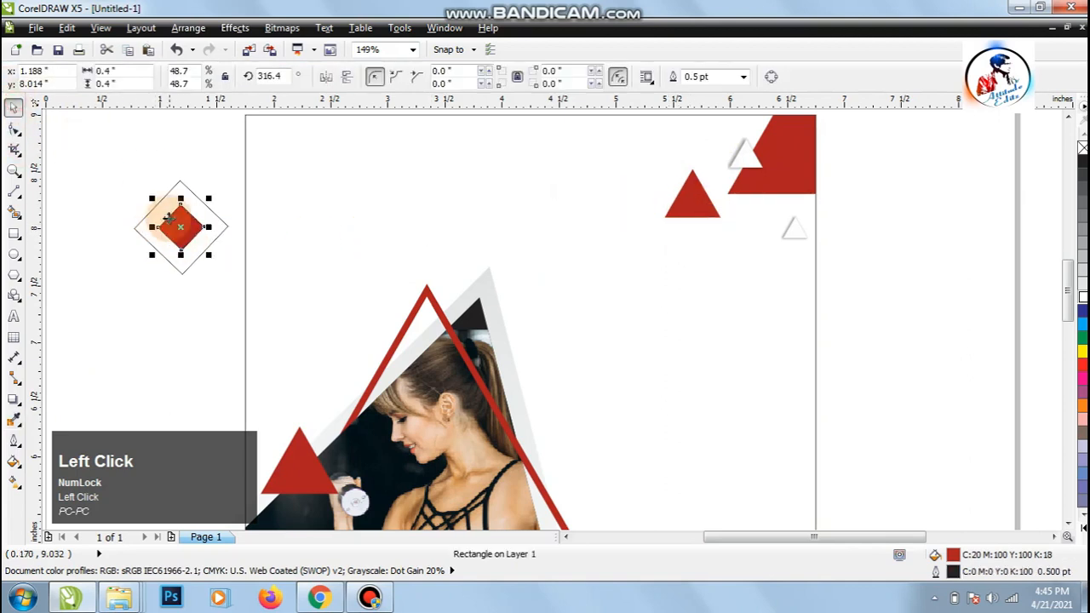
Set the outer diamond's outline width to 3.0 pt
left_click(180, 265)
left_click(745, 77)
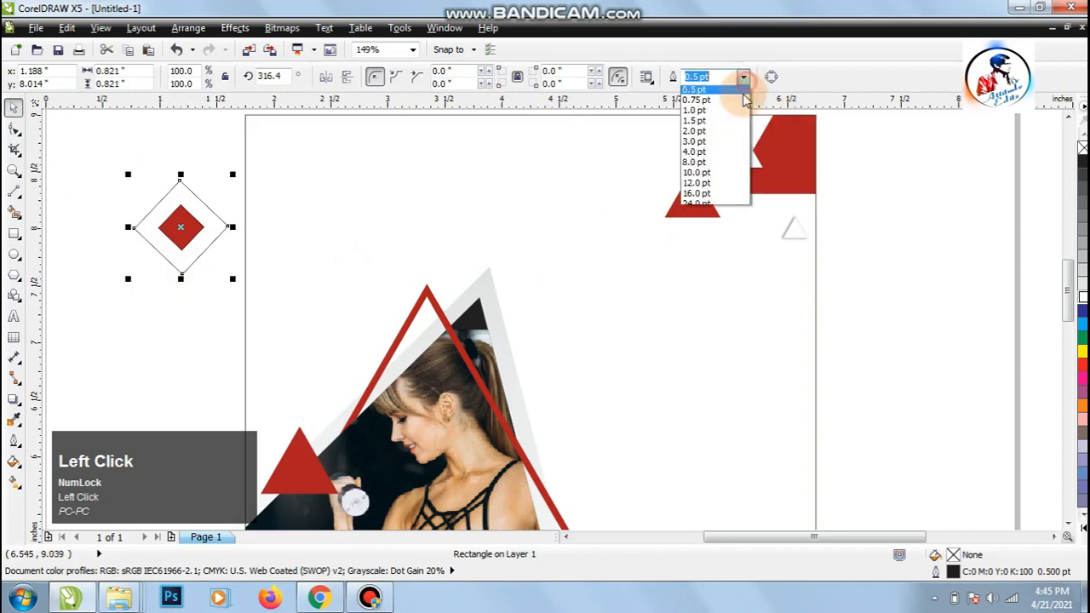
left_click(712, 164)
left_click(151, 282)
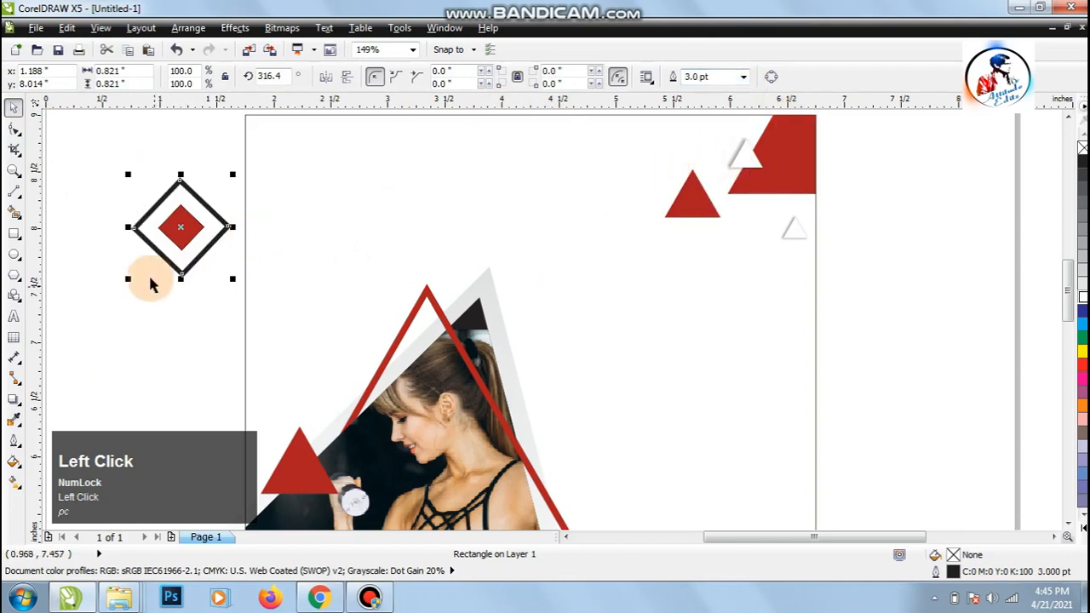
Enlarge the inner red diamond about its centre to about 0.49 in and remove its outline
left_click(217, 262)
left_click_drag(209, 260, 232, 261)
key("z")
left_click_drag(114, 170, 277, 287)
left_click(14, 114)
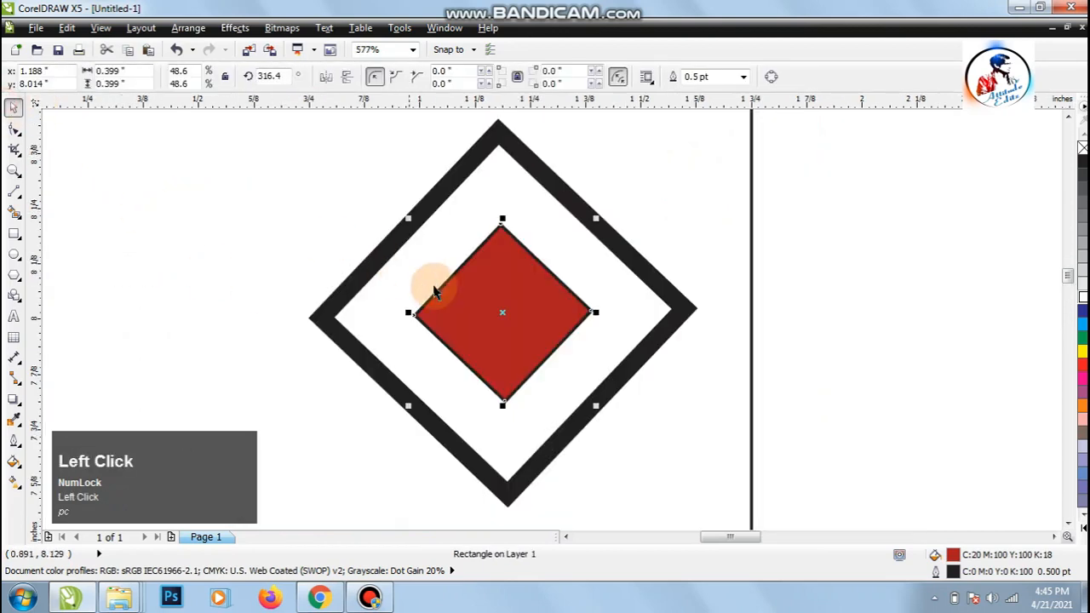
left_click_drag(596, 407, 681, 428)
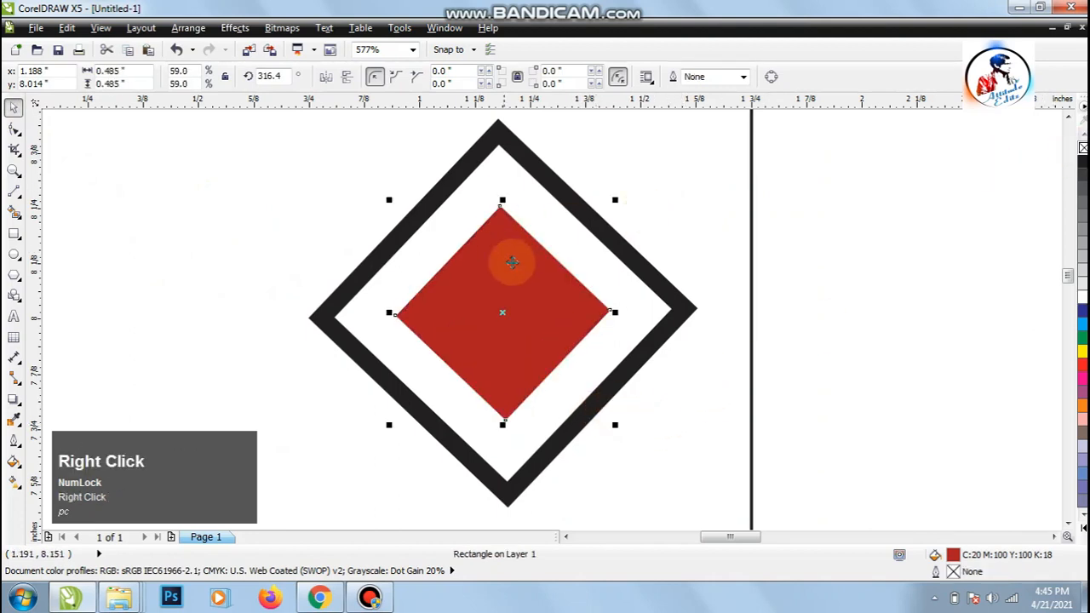
key("z")
right_click(280, 214)
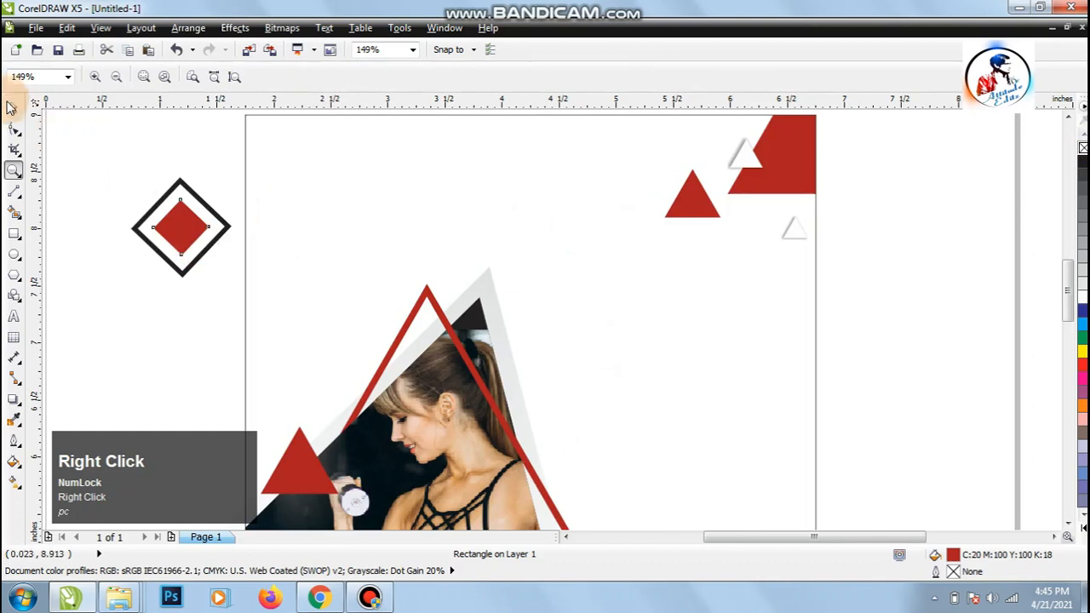
Group the two diamonds, shrink the group to about 0.41 in, and place it in the page's upper-left area
left_click(12, 106)
left_click_drag(126, 170, 270, 308)
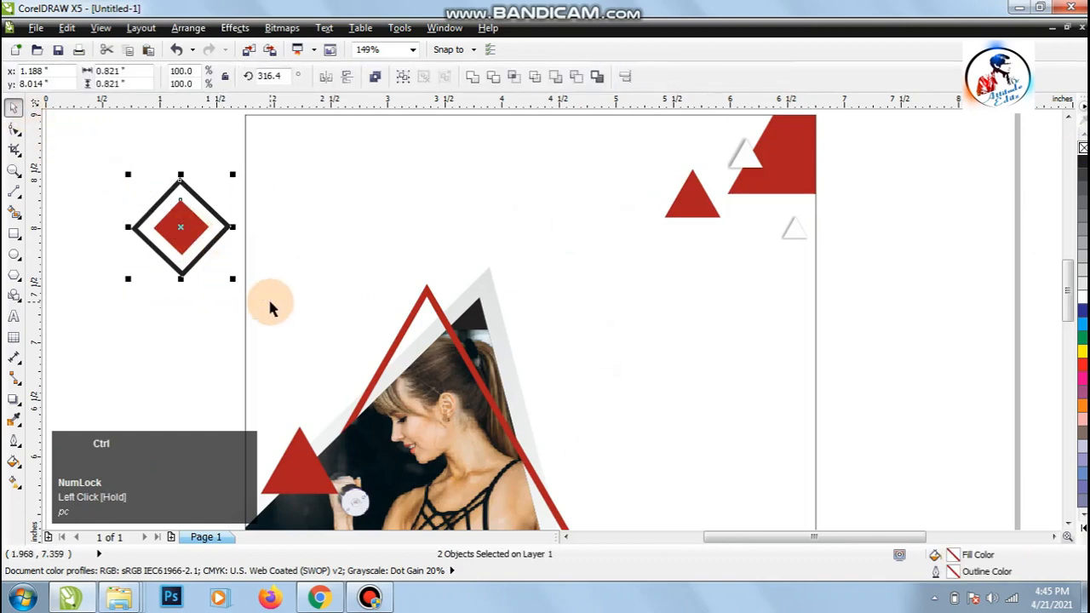
key("ctrl+g")
left_click_drag(234, 277, 208, 254)
left_click_drag(168, 214, 349, 167)
left_click_drag(389, 206, 363, 163)
Add the artistic text "BrandLogo" in Arial 24 pt just below the diamond logo
key("z")
left_click_drag(242, 112, 531, 311)
left_click(12, 108)
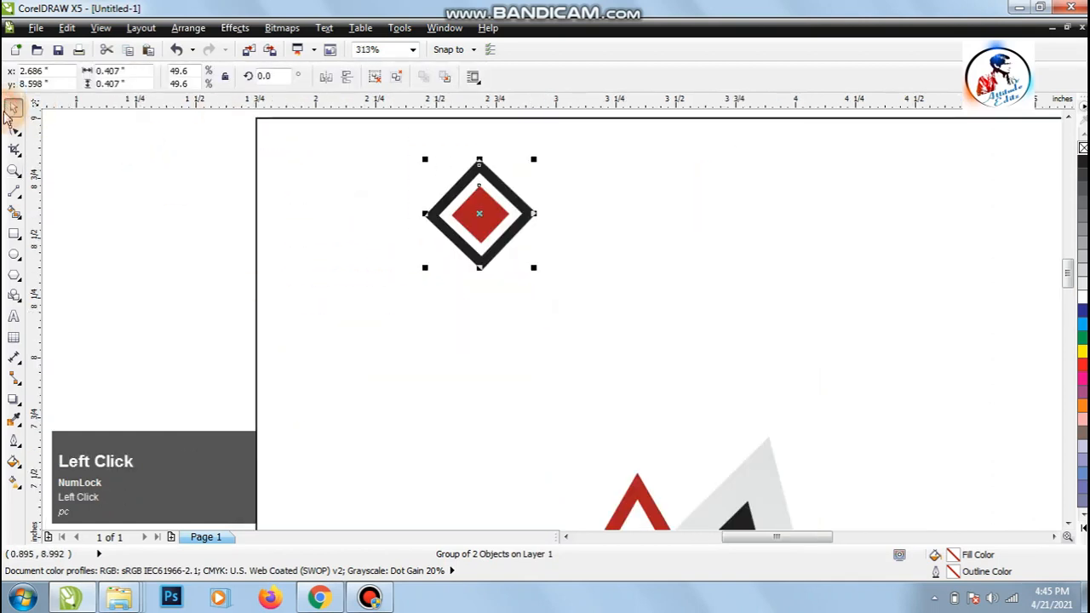
left_click(14, 316)
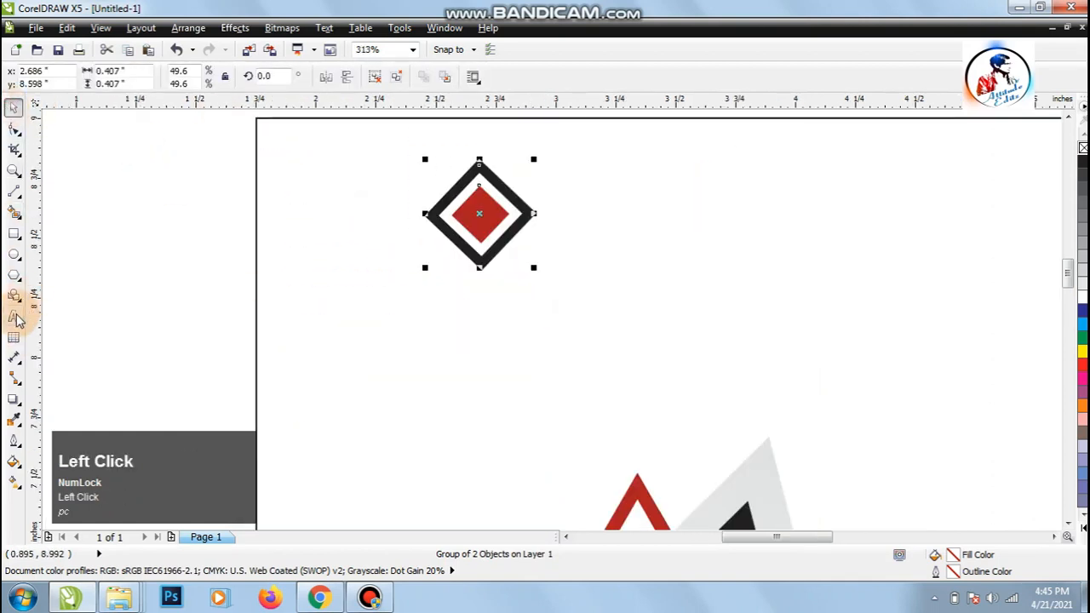
left_click(396, 338)
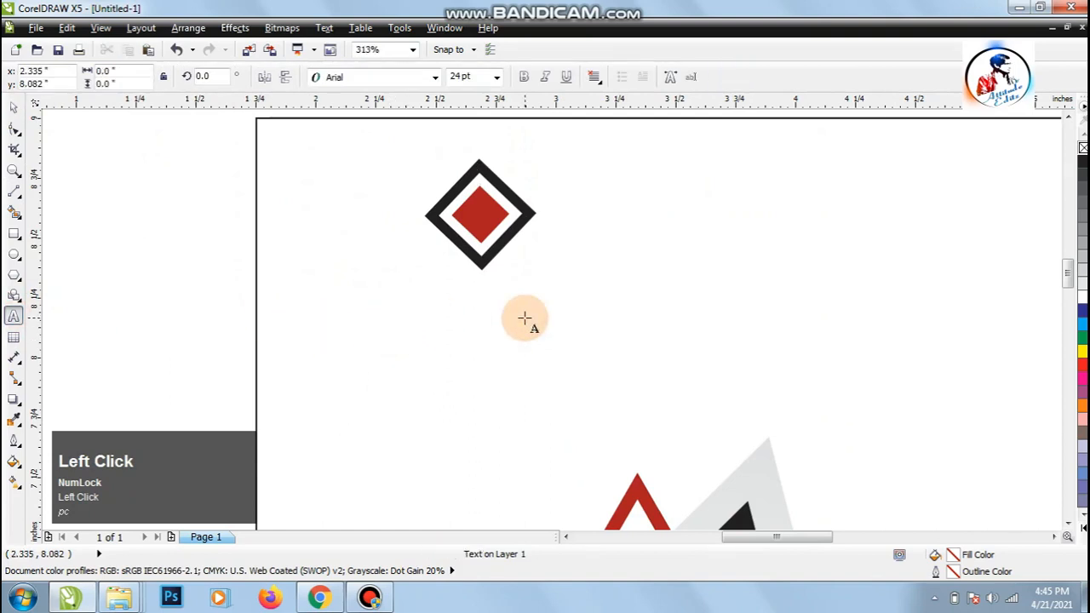
type("Brand")
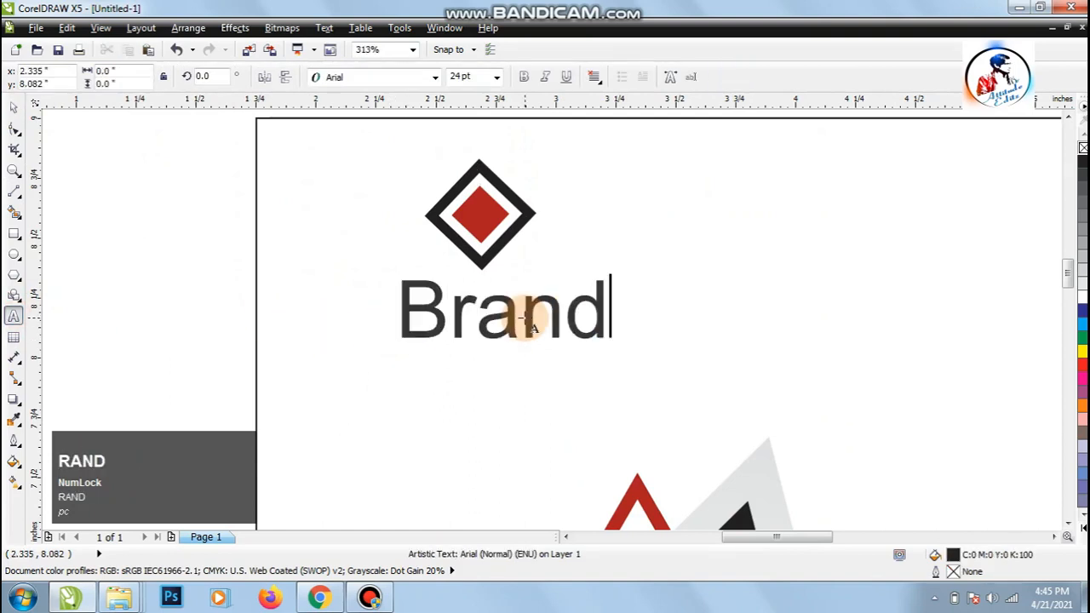
type("Logo")
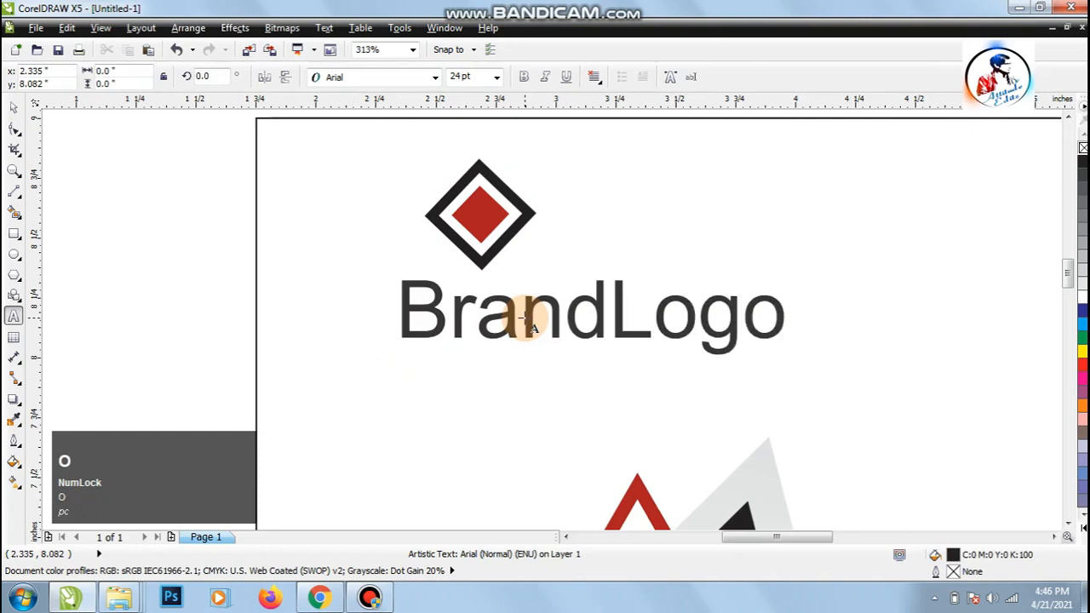
Make the word "Logo" bold within the BrandLogo text
left_click(608, 322, "shift")
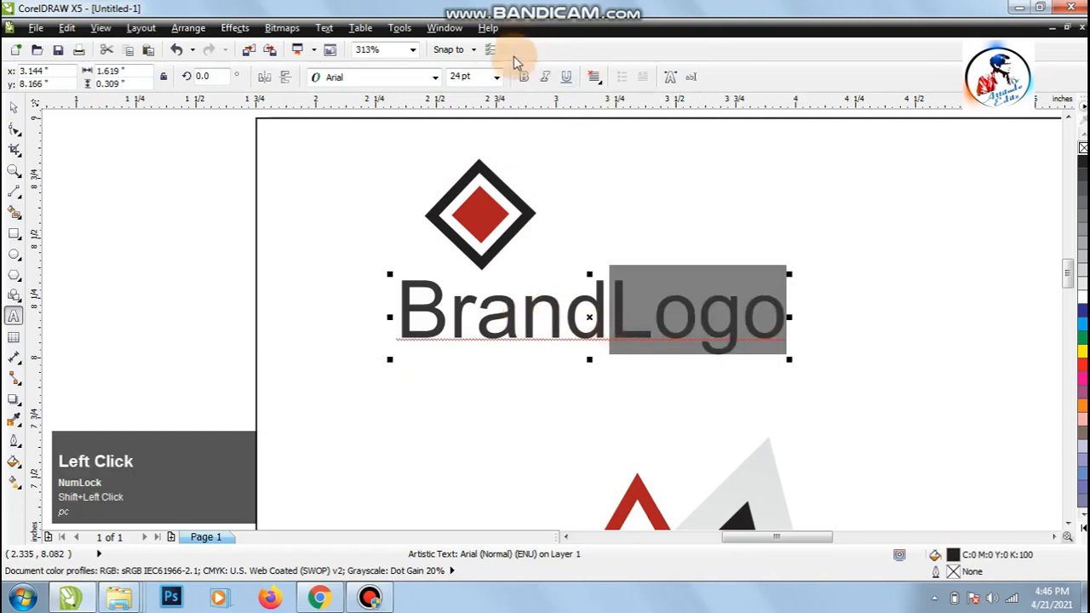
left_click(524, 77)
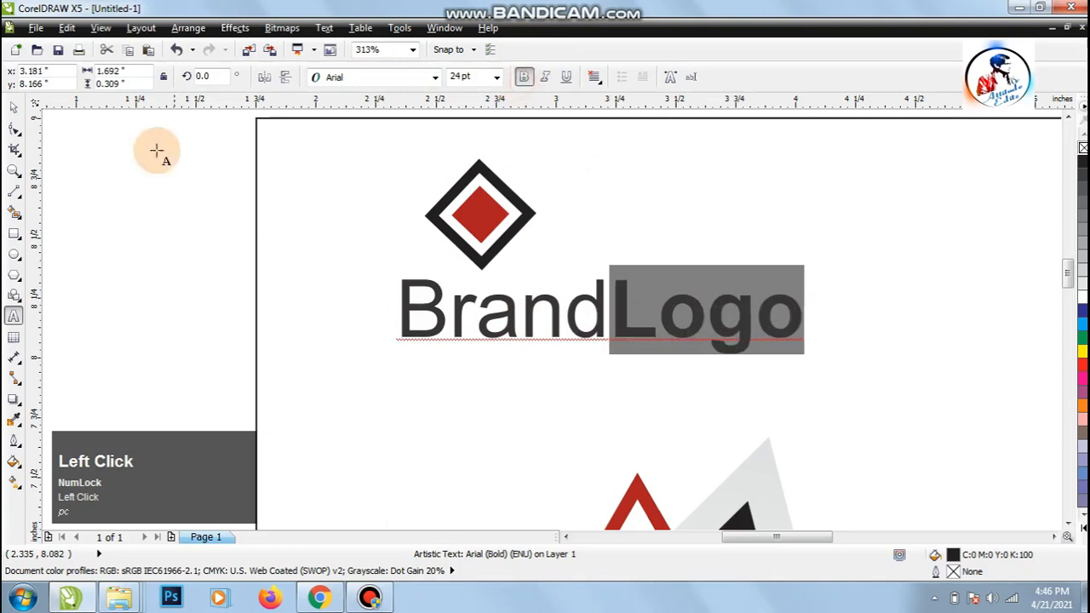
left_click(15, 109)
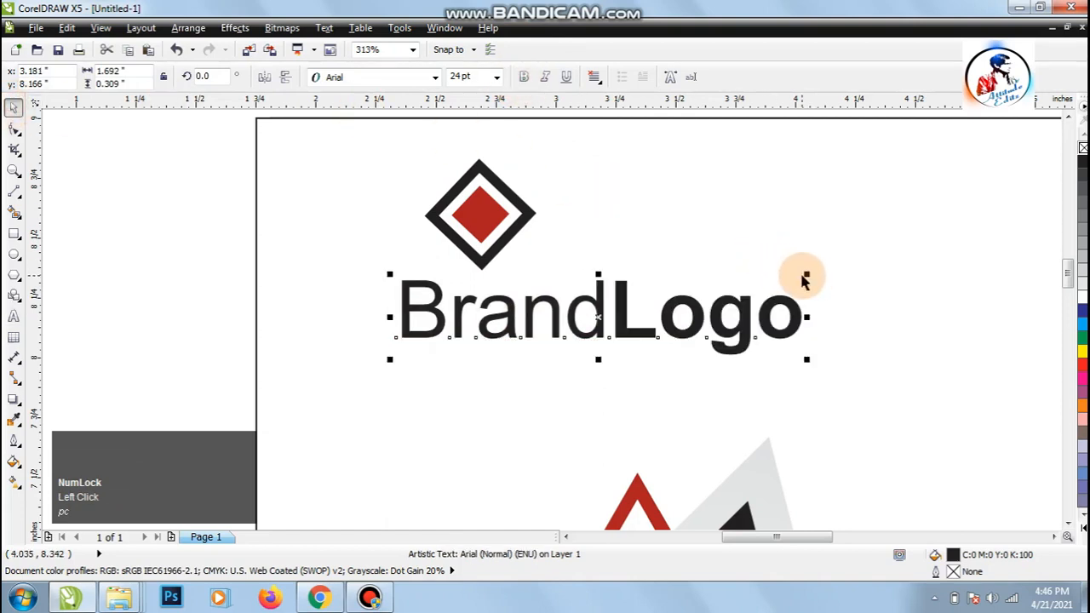
Shrink the BrandLogo text to roughly two-thirds of its size and centre it horizontally beneath the diamond logo
left_click_drag(801, 280, 661, 300)
left_click(481, 213, "shift")
key("c")
left_click(69, 248)
left_click(481, 332)
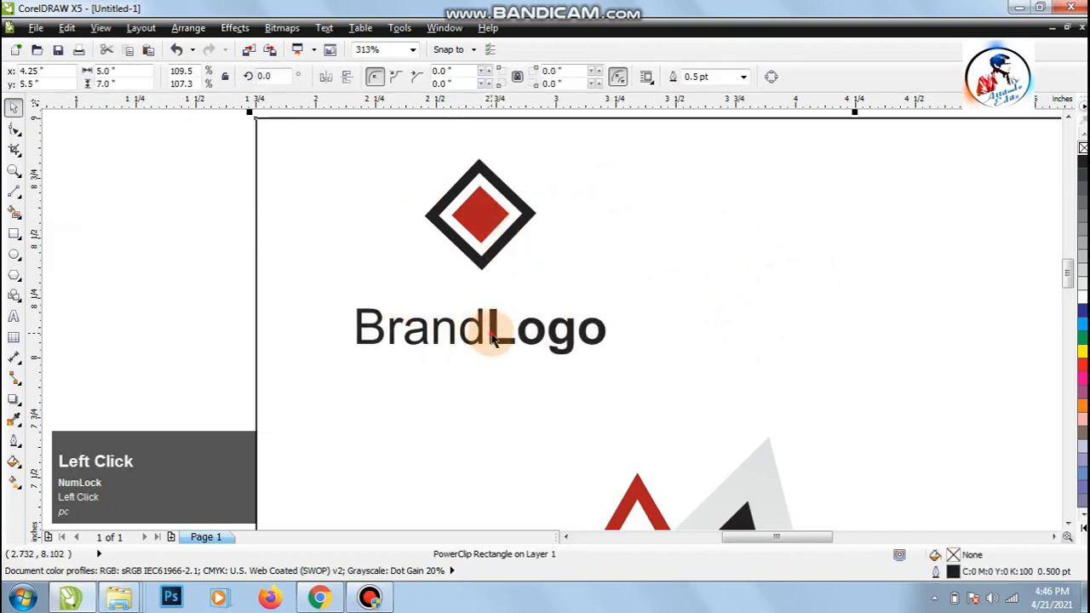
Move the BrandLogo text up so it sits closer beneath the diamond logo
left_click(499, 329)
mouse_move(499, 329)
left_mouse_down()
mouse_move(499, 297)
mouse_move(505, 315)
left_mouse_up()
left_click(177, 323)
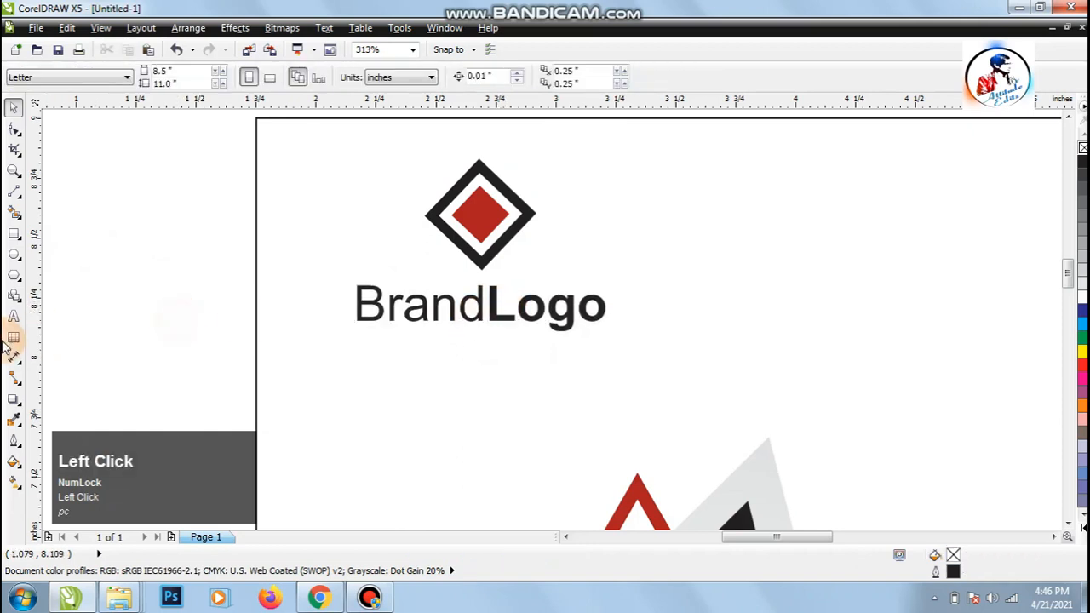
Add the artistic text "SLOGAN HERE" in Arial 24 pt below the BrandLogo text
left_click(15, 315)
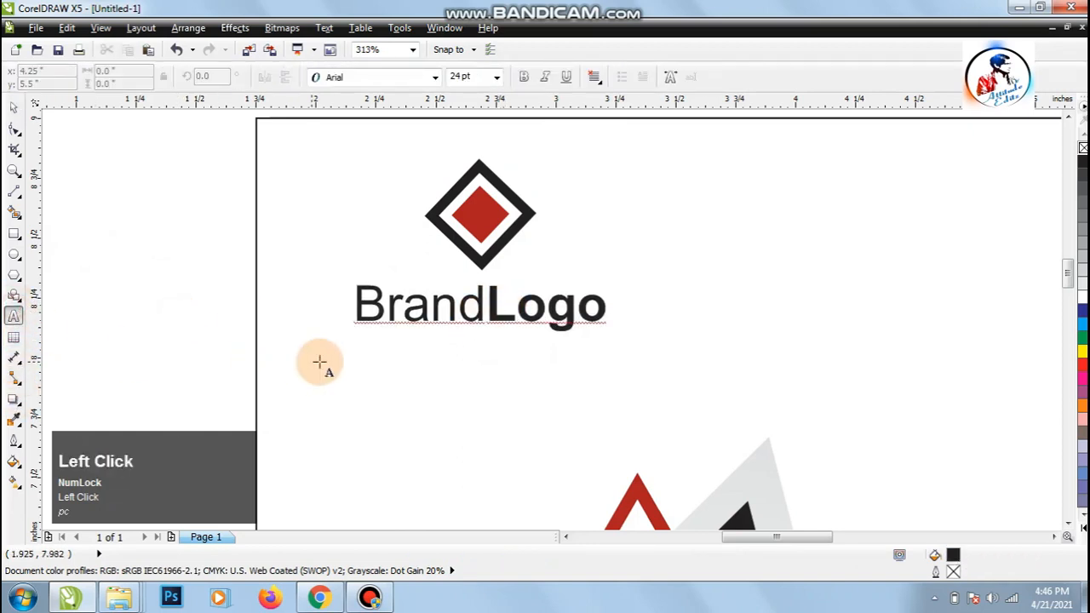
left_click(381, 387)
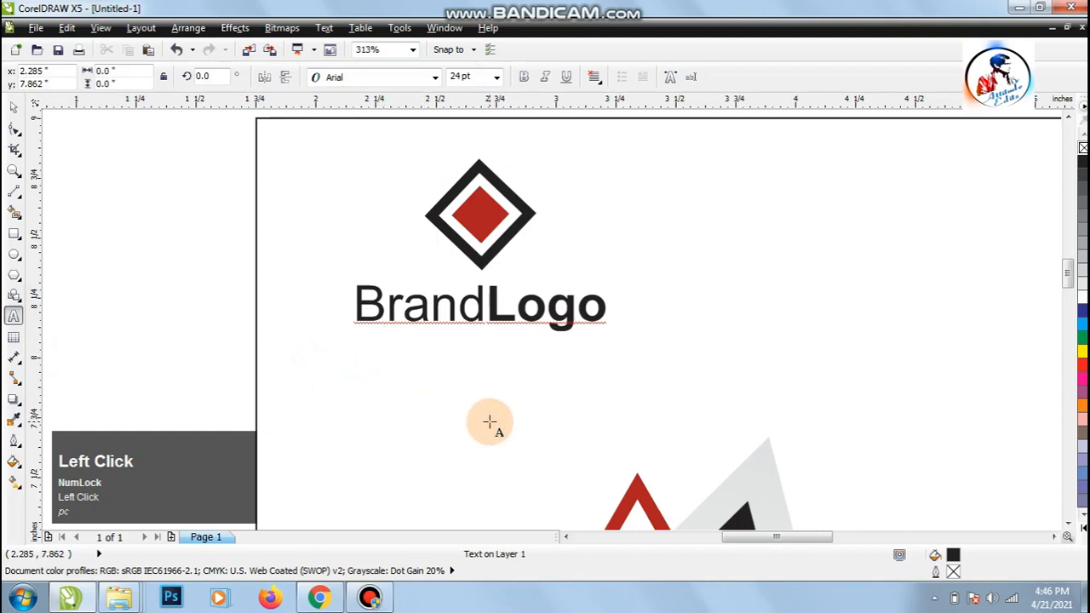
type("a")
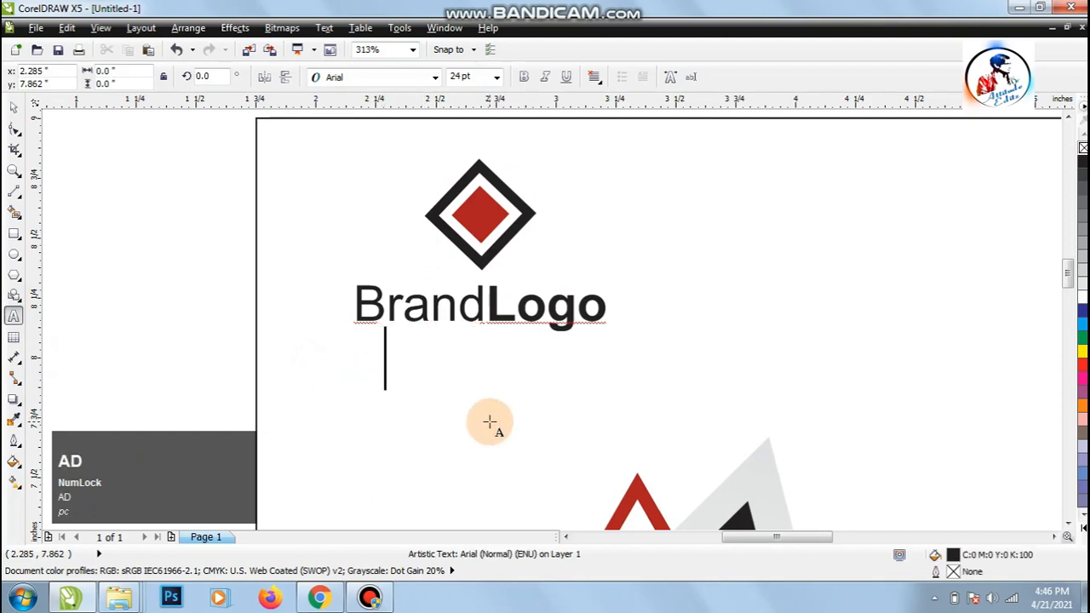
key("shift")
type("S")
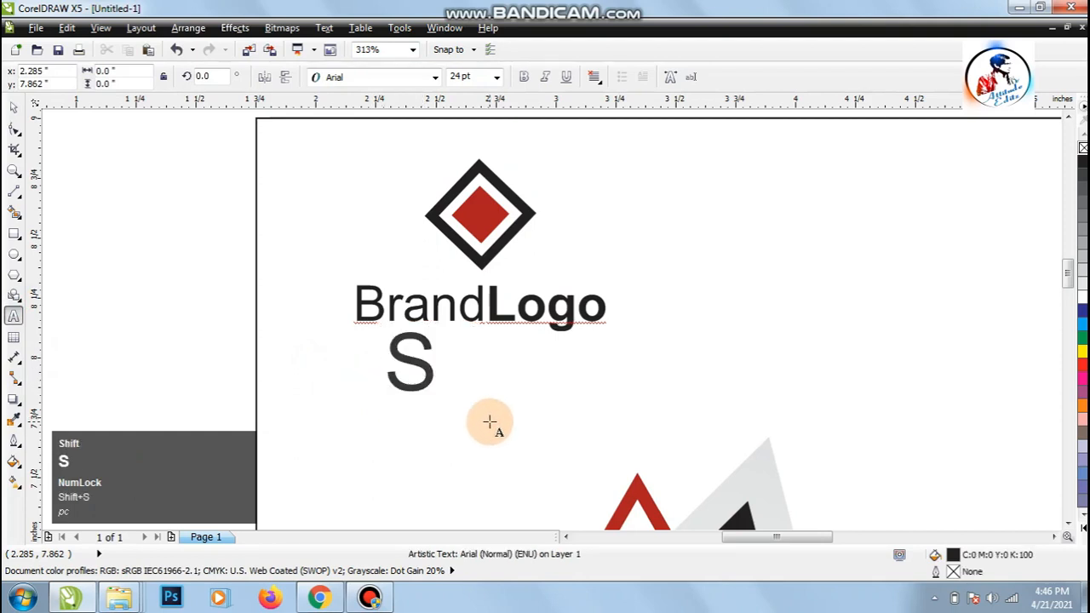
type("LOGAN HERE")
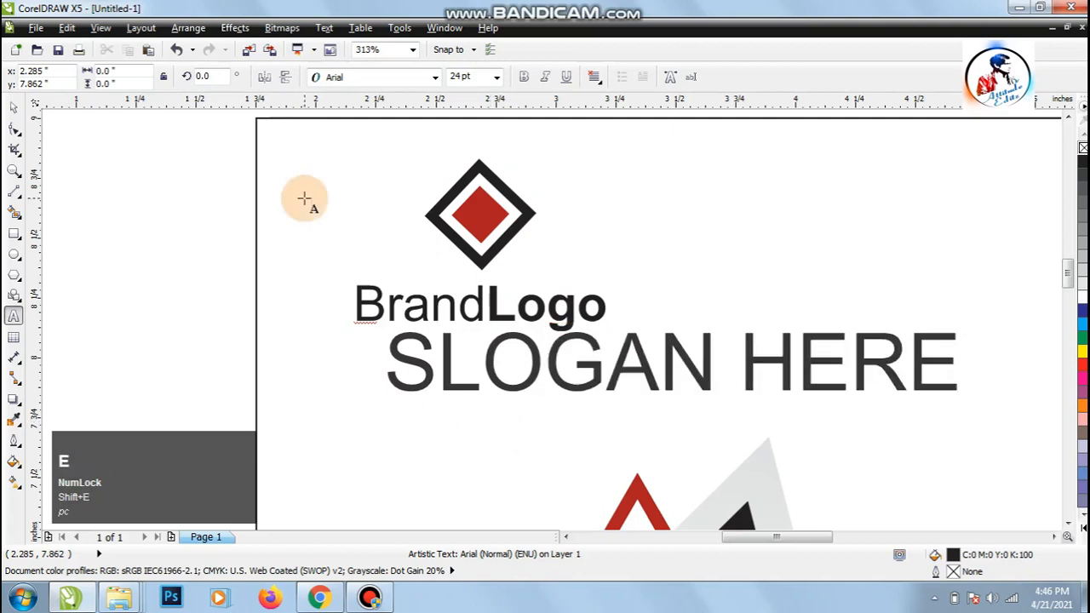
Reduce the "SLOGAN HERE" text to 6 pt and place it beneath the BrandLogo text
left_click(14, 107)
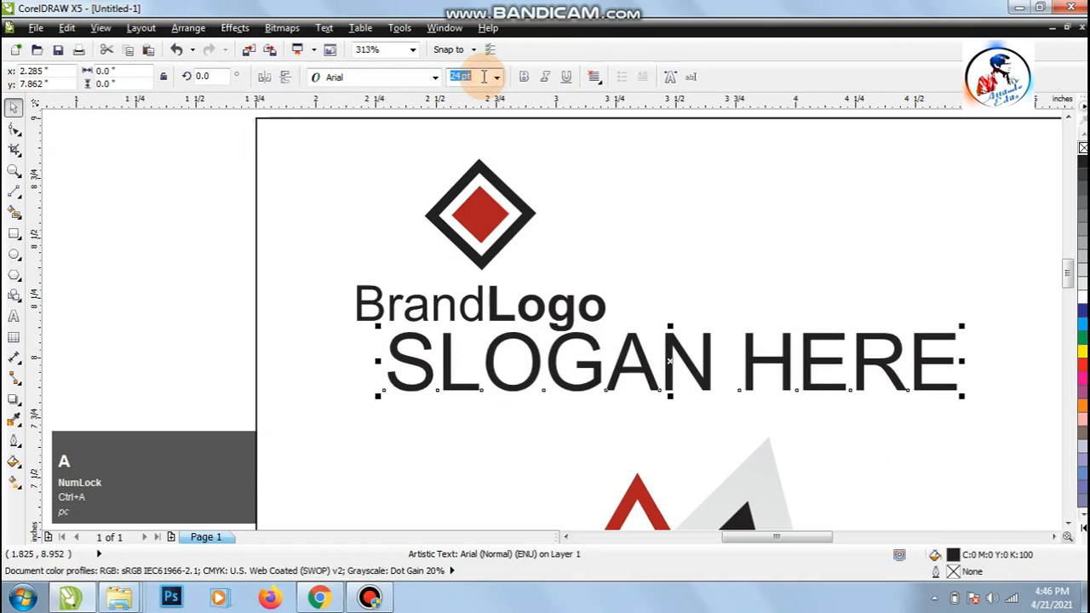
key("Return")
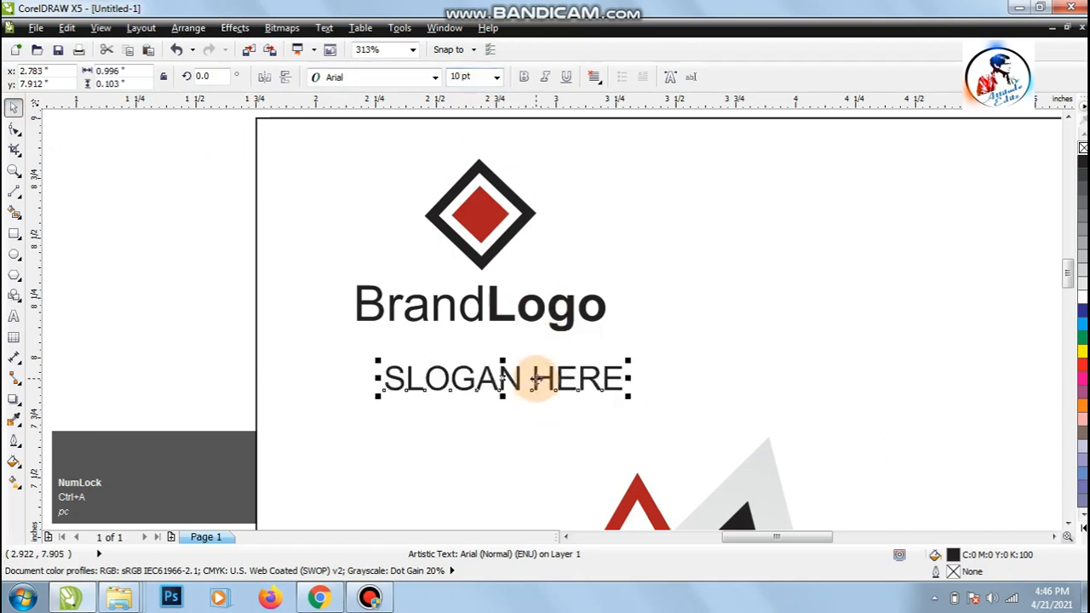
left_click(528, 364)
mouse_move(528, 364)
left_mouse_down()
mouse_move(508, 350)
mouse_move(517, 355)
left_mouse_up()
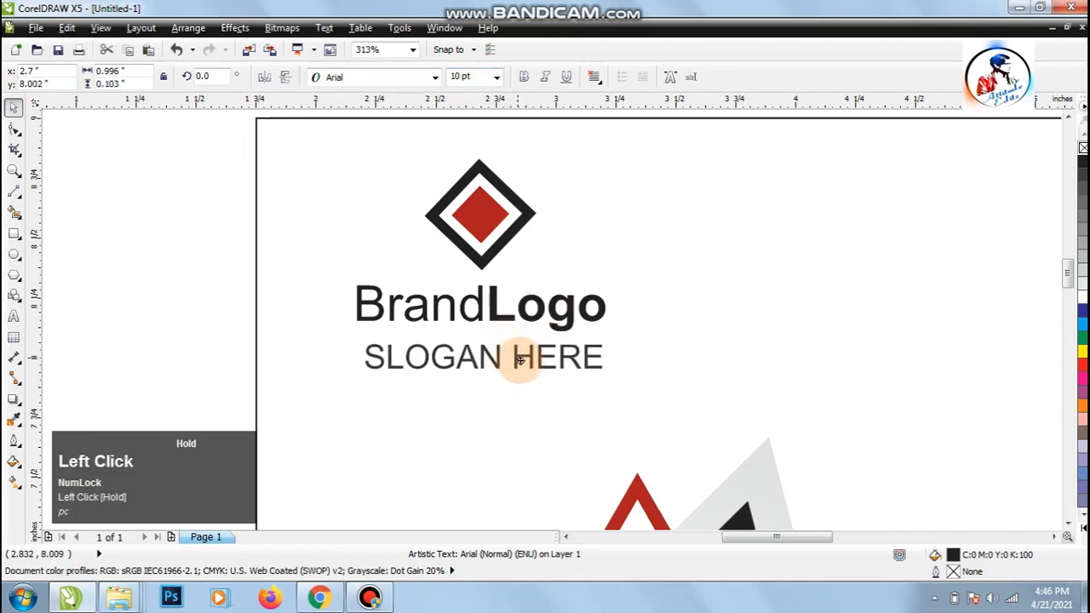
left_click(474, 75)
key("ctrl+a")
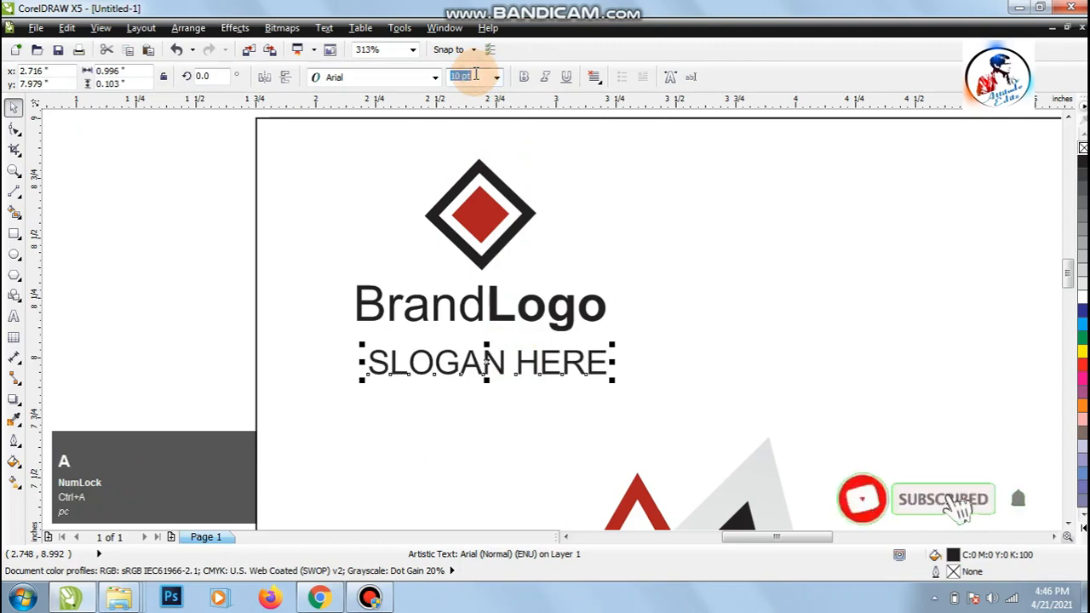
type("6")
key("Return")
Centre the slogan horizontally under the BrandLogo text and move it straight up closer to it
left_click(490, 311, "shift")
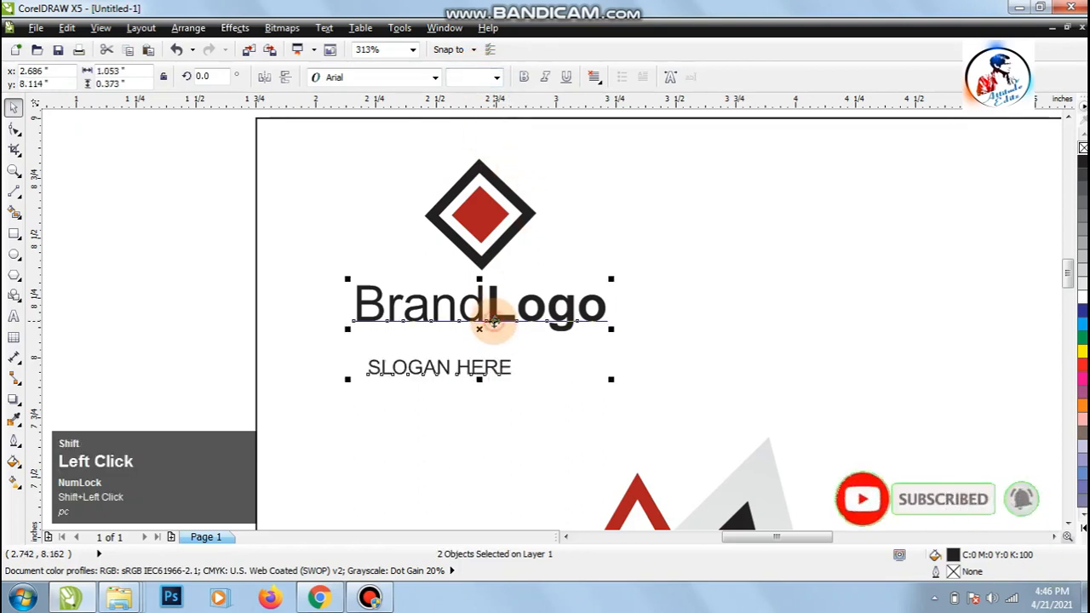
key("c")
left_click(245, 314)
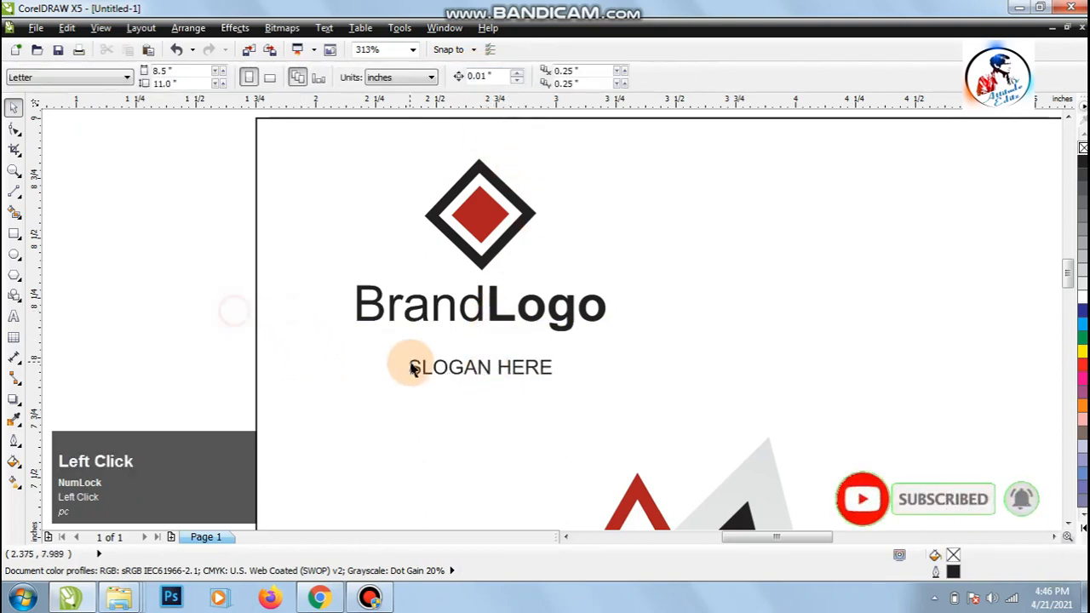
left_click(490, 370)
left_click_drag(493, 372, 488, 346)
key("ctrl+z")
left_click(483, 368)
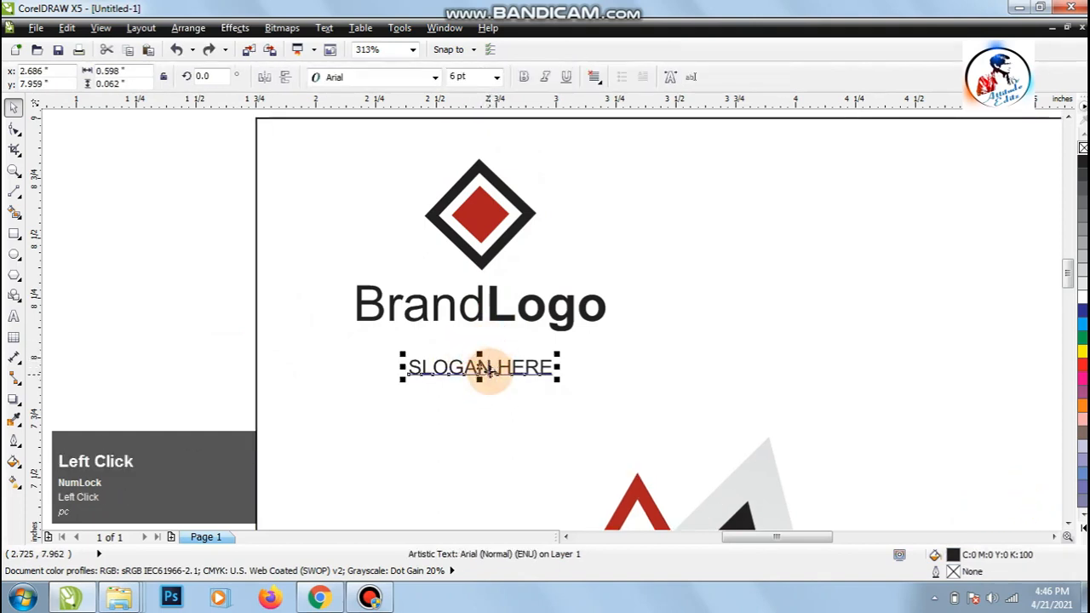
left_click_drag(490, 366, 490, 357)
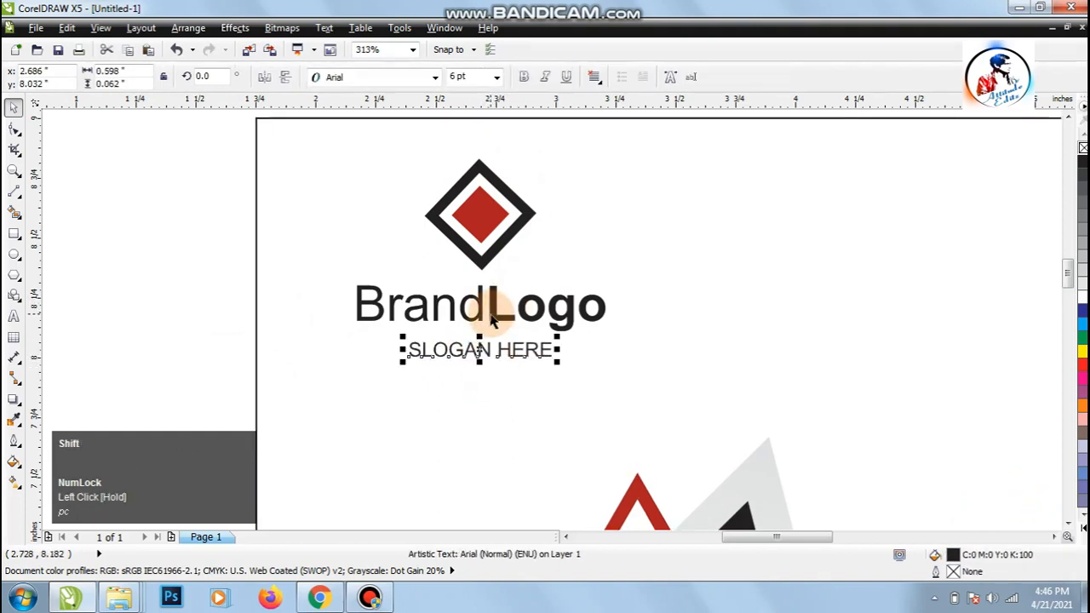
Align the slogan's left edge with the left edge of the BrandLogo text
left_click(493, 317, "shift")
key("l")
left_click(158, 292)
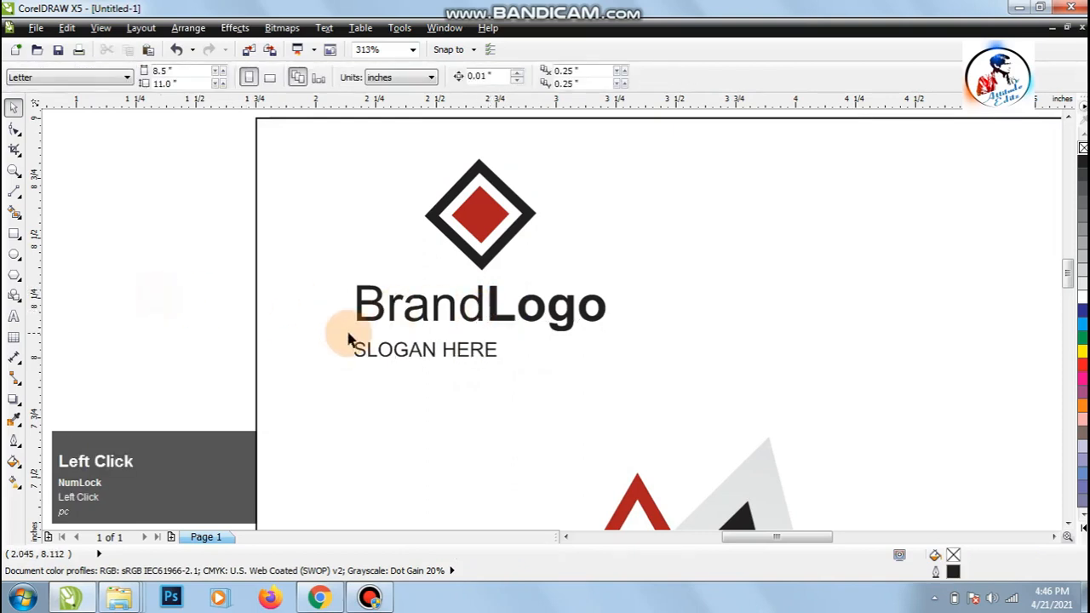
Widen the slogan's letter spacing until it spans the BrandLogo text's width, and nudge the slogan slightly up
left_click(415, 359)
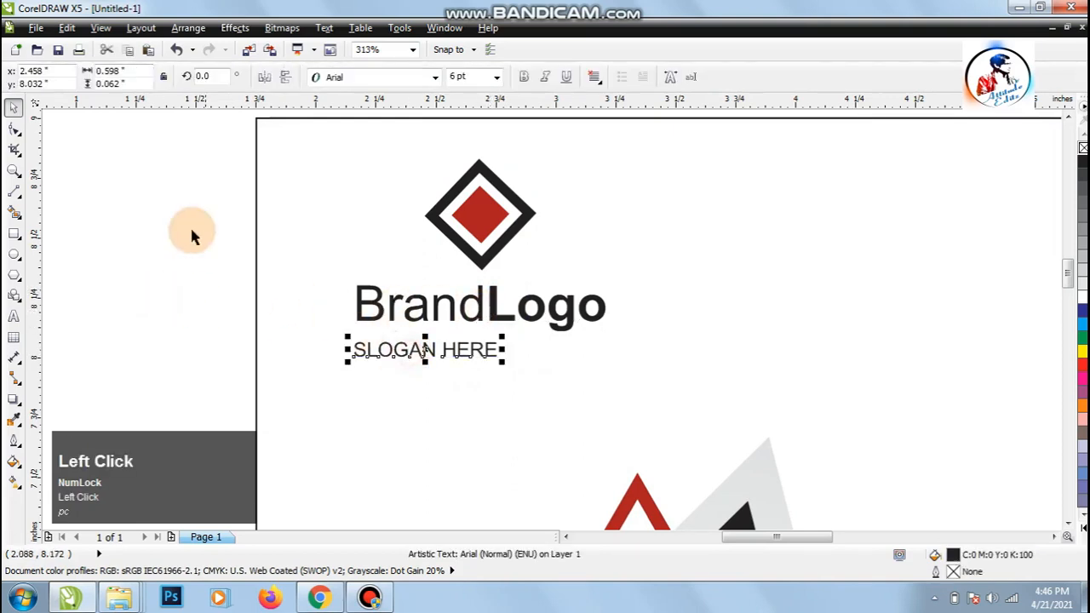
left_click(13, 150)
left_click(14, 128)
left_click_drag(499, 360, 632, 376)
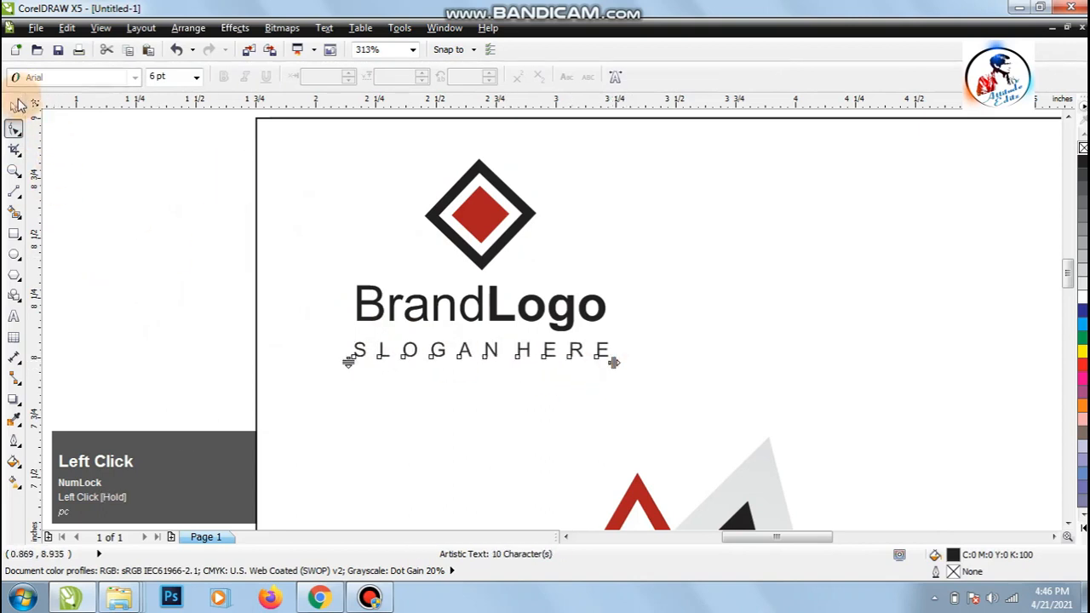
left_click(14, 107)
key("Up")
key("Up")
key("Up")
key("Up")
Group the diamond logo, the BrandLogo text and the slogan into one object
left_click_drag(190, 119, 659, 385)
key("ctrl+g")
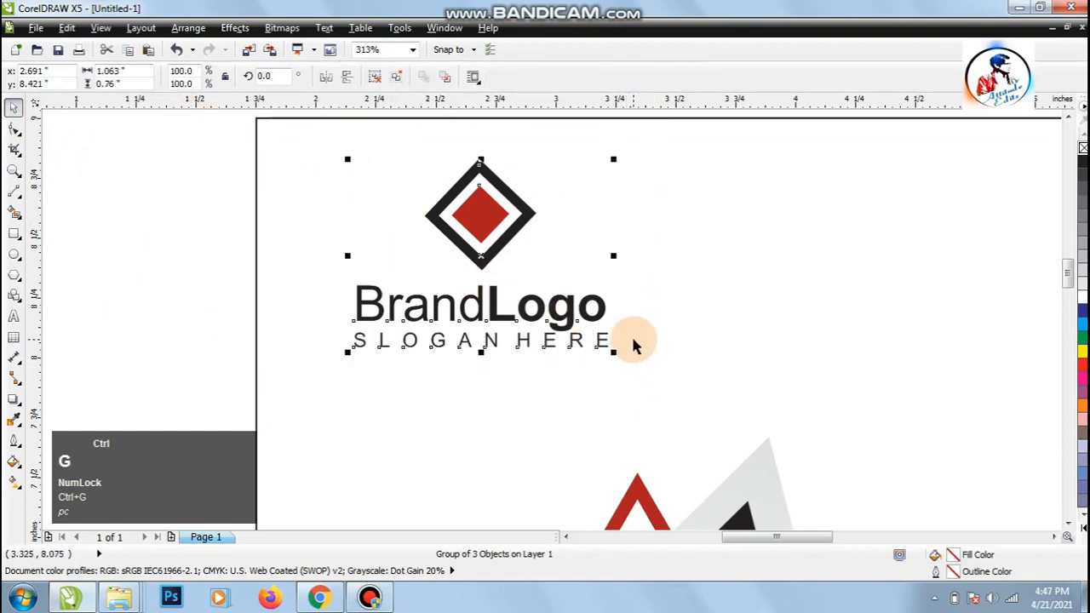
key("F4")
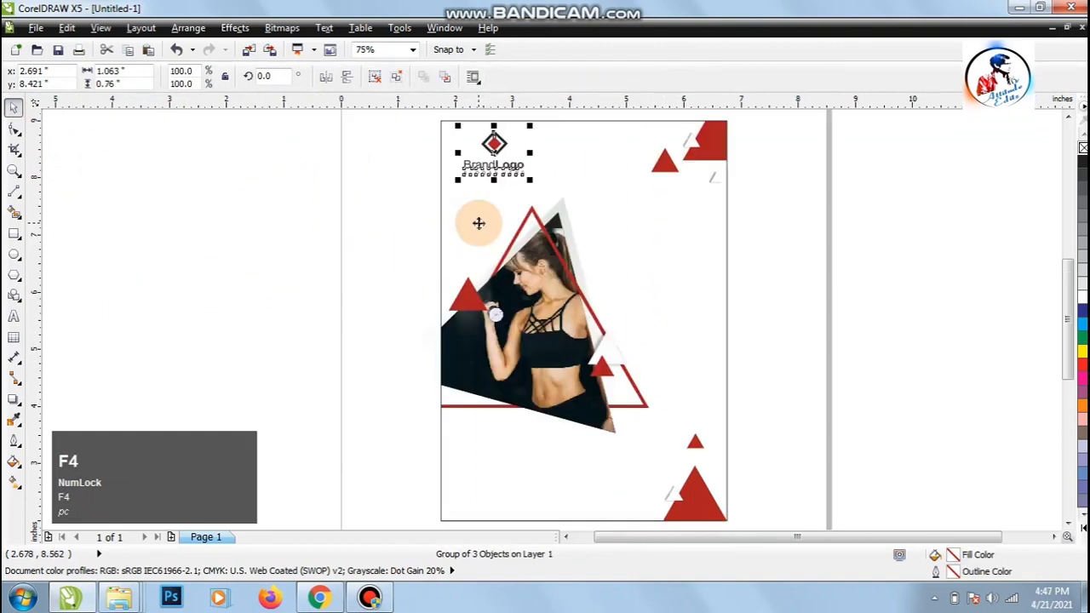
left_click(323, 168)
Scale the logo group to about 83% and shift it slightly right and down, centred near x 2.82 in, y 8.31 in
left_click(493, 158)
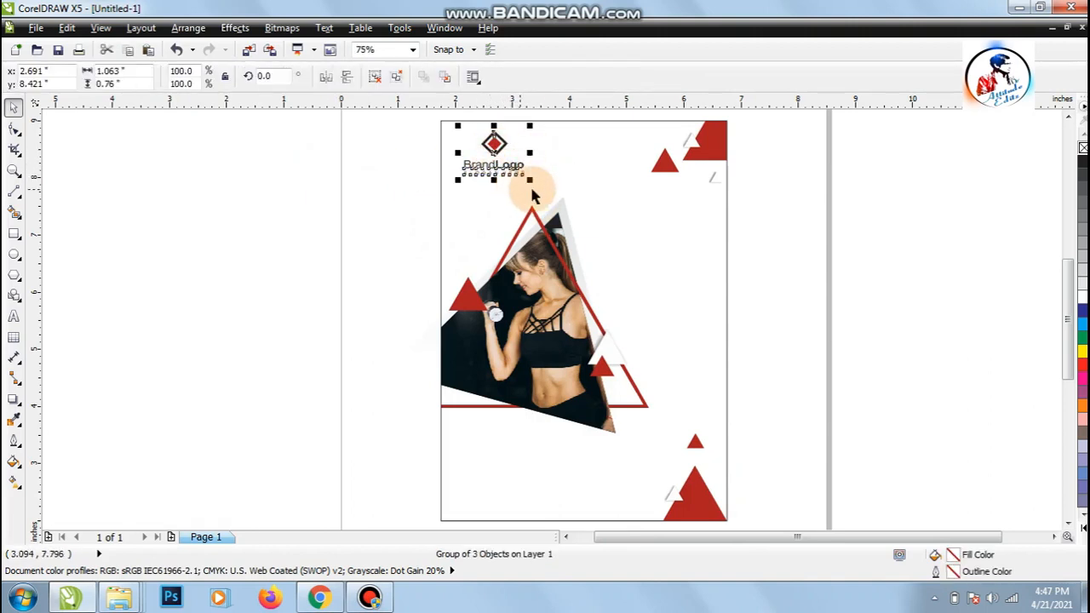
left_click_drag(530, 178, 515, 177)
left_click_drag(487, 140, 504, 143)
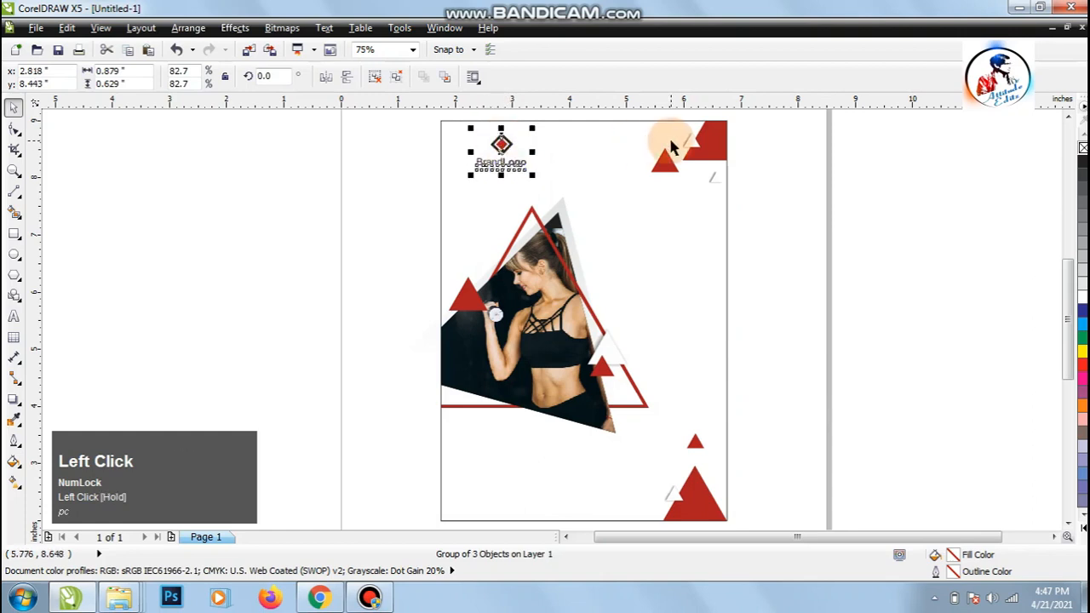
key("Down")
key("Down")
key("Down")
key("Down")
key("Down")
key("Down")
key("Down")
key("Down")
key("Down")
key("Down")
key("Down")
key("Down")
key("Down")
key("Down")
key("Down")
key("Down")
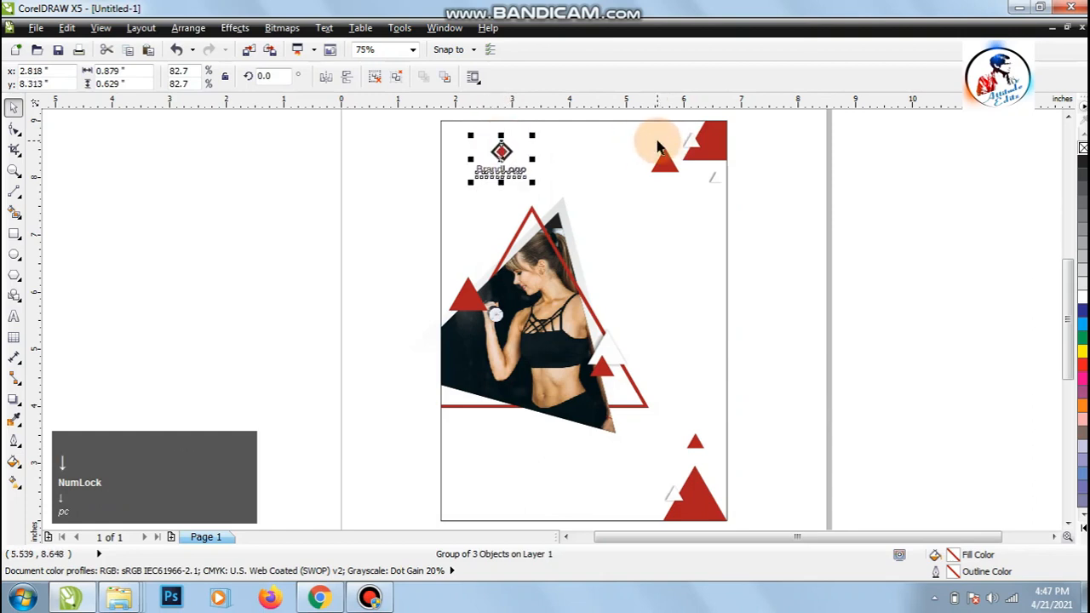
left_click(821, 298)
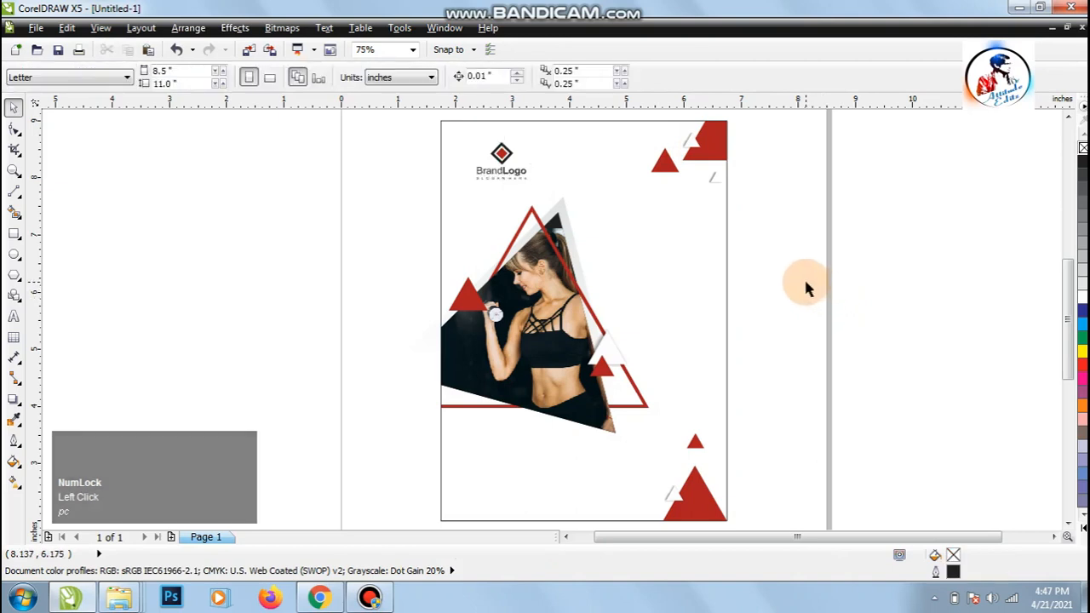
Add the two-line artistic text "FLYER TEMPLATE" in Arial 24 pt beside the page, with right-aligned lines
left_click(14, 321)
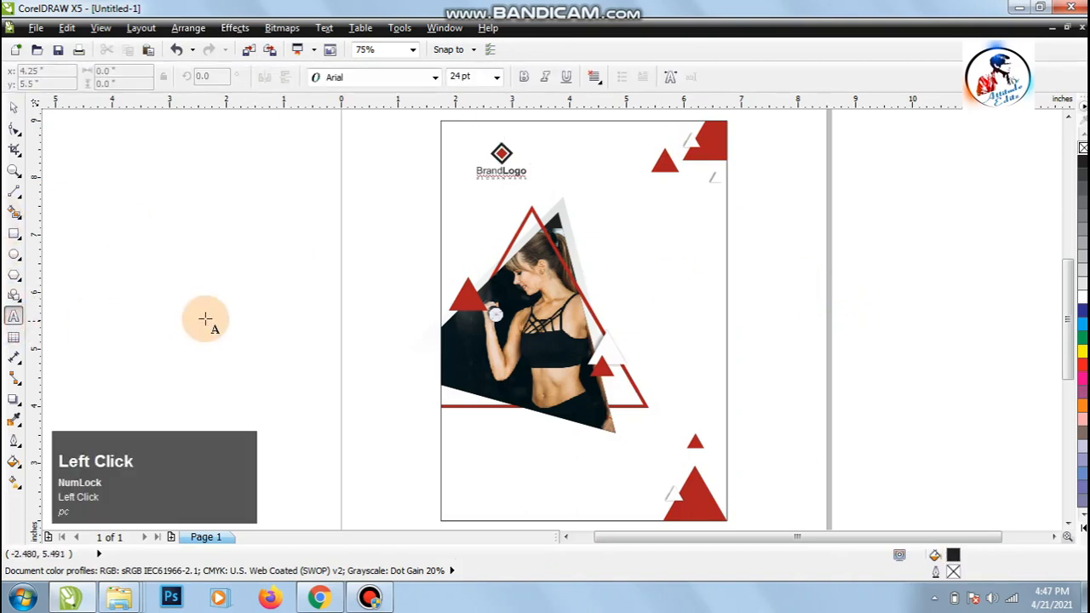
left_click(212, 315)
type("FLYER")
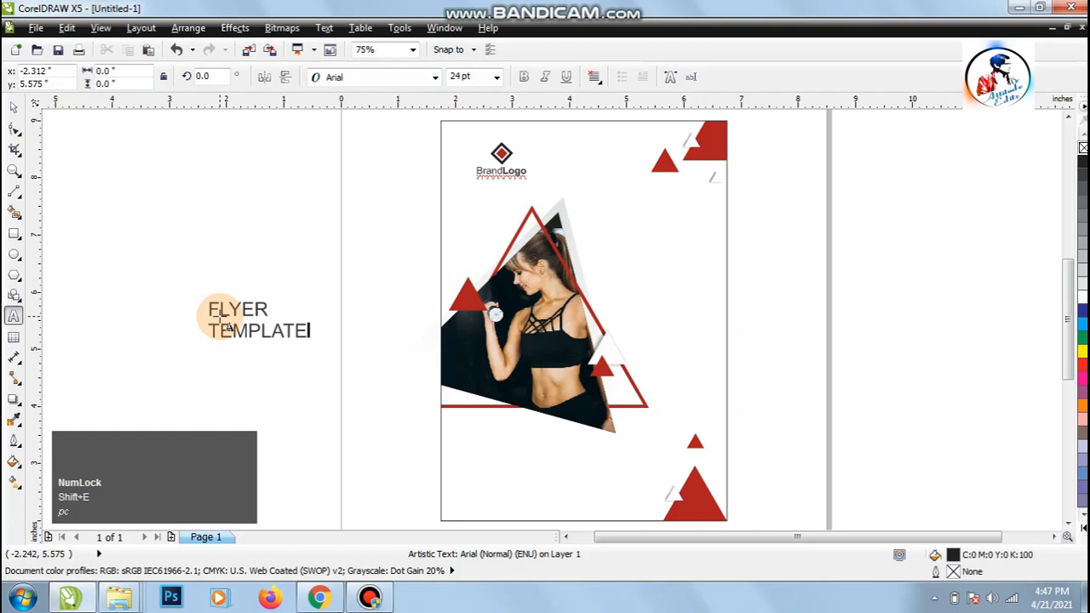
key("ctrl+a")
key("ctrl+r")
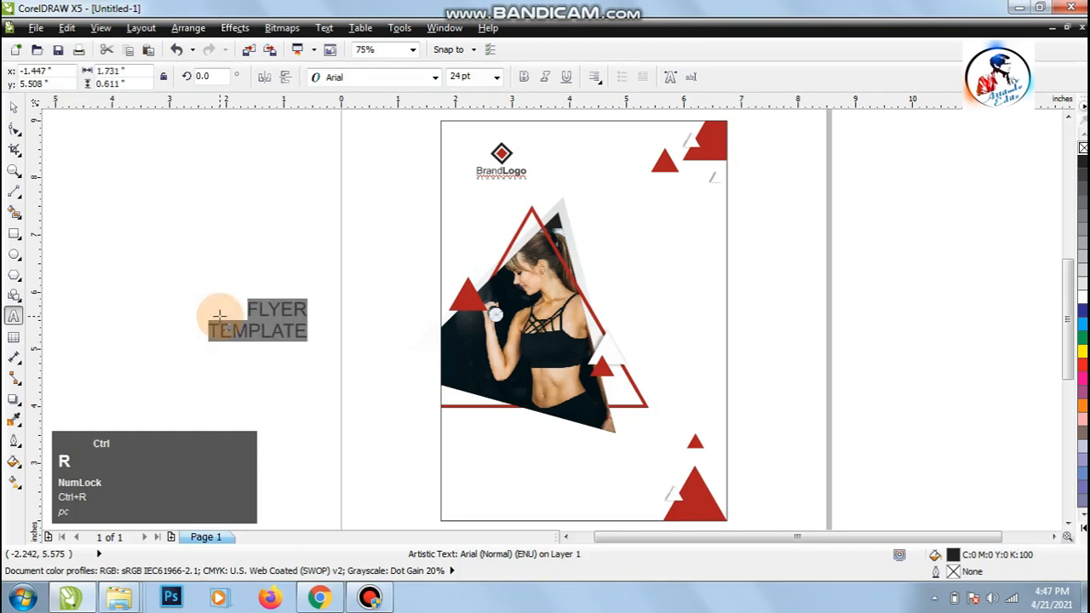
left_click(13, 111)
left_click(13, 110)
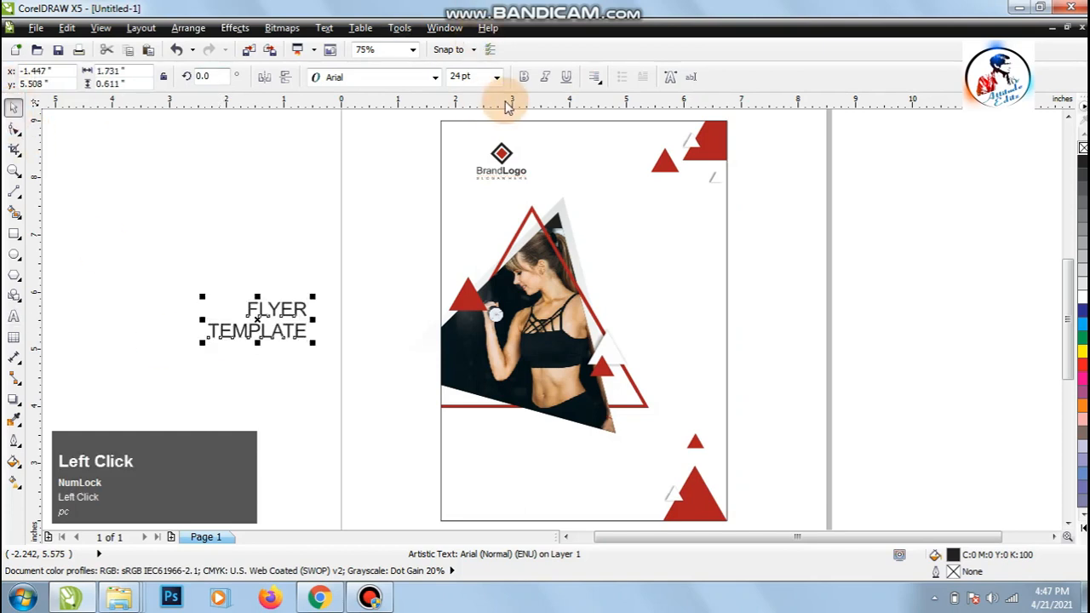
Make the FLYER TEMPLATE text bold and move it onto the page, right of the gym photo triangle
left_click(524, 77)
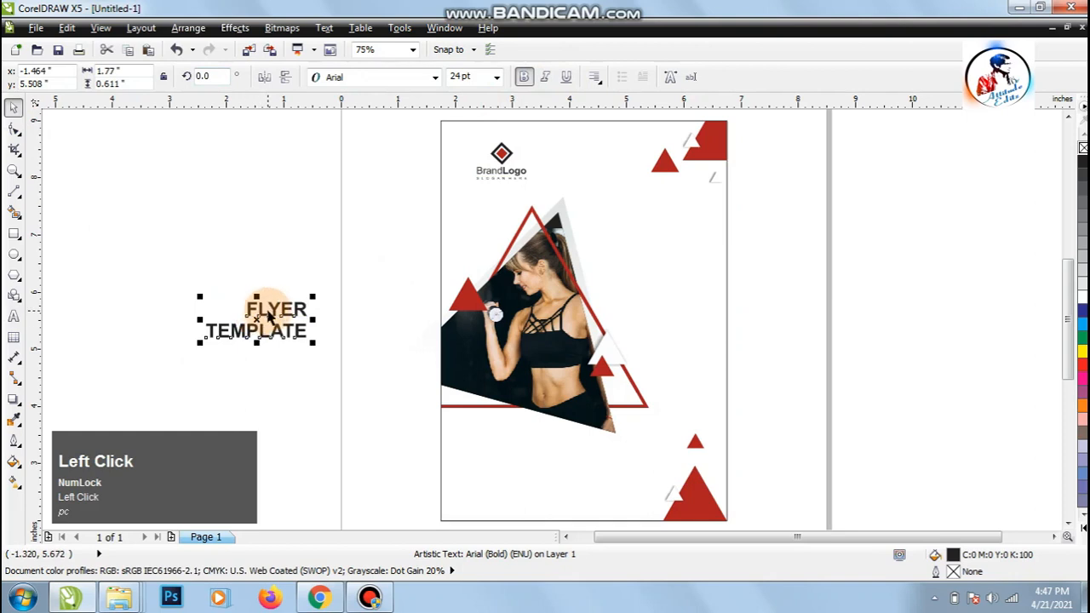
left_click_drag(277, 309, 681, 279)
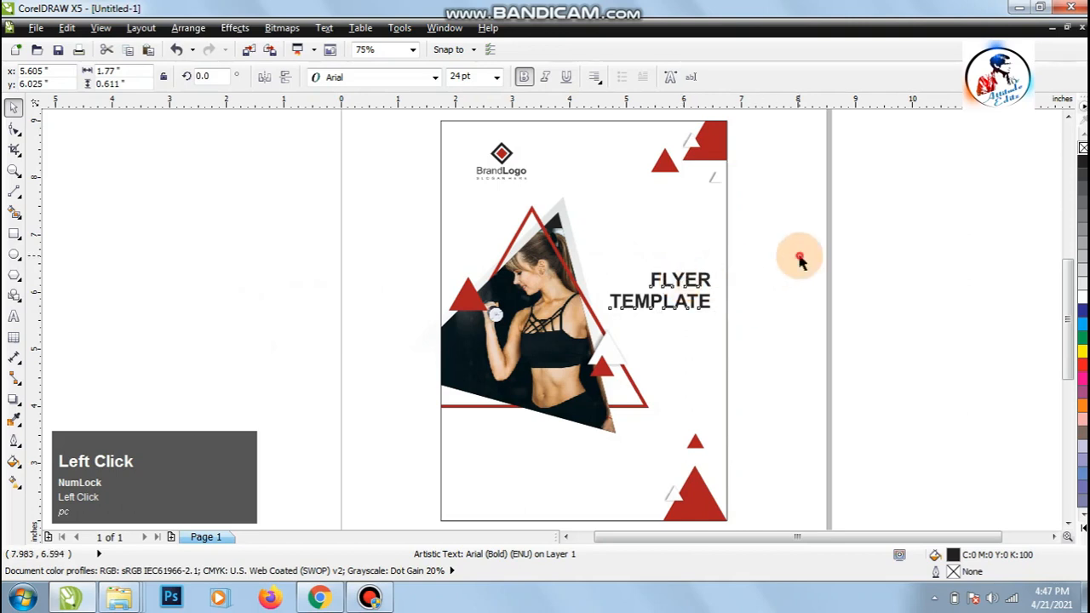
left_click(798, 255)
Sample the red of the upper-right corner triangle and fill the FLYER TEMPLATE text with it
key("z")
left_click_drag(546, 117, 764, 352)
left_click(13, 107)
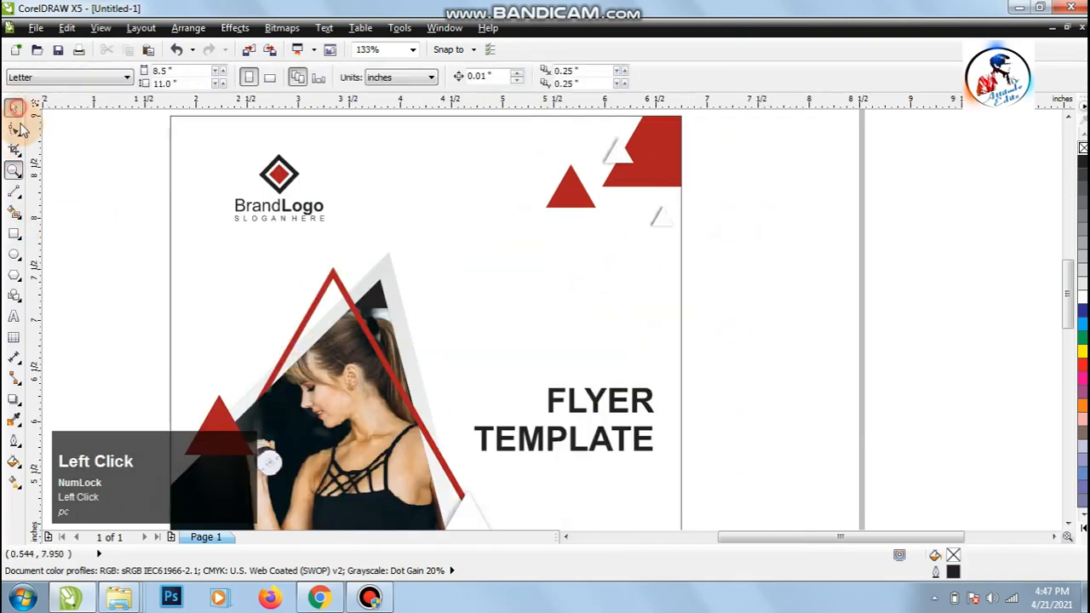
left_click(14, 417)
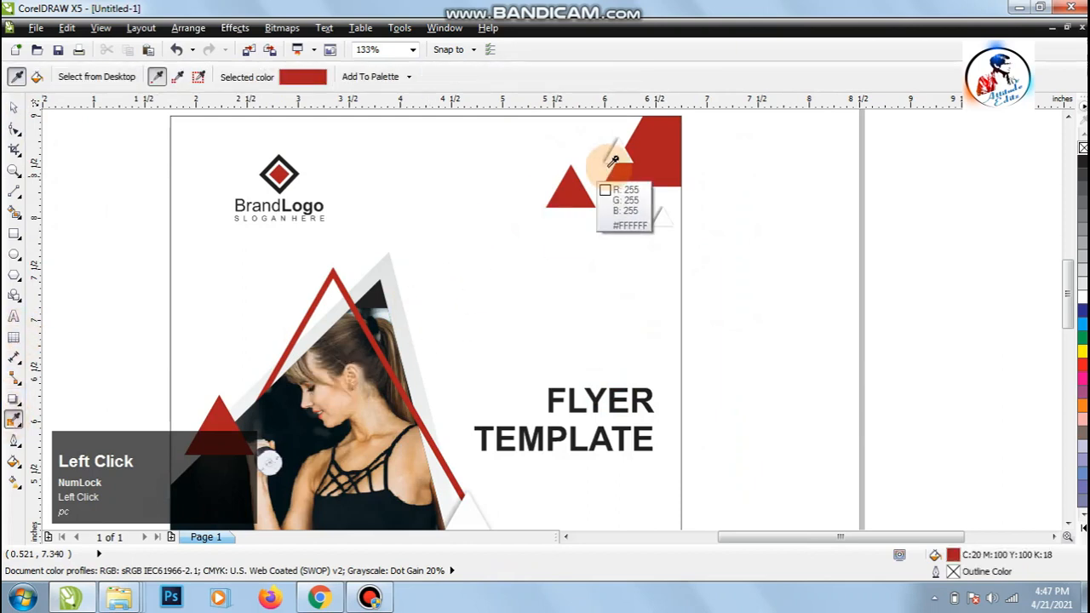
left_click(651, 156)
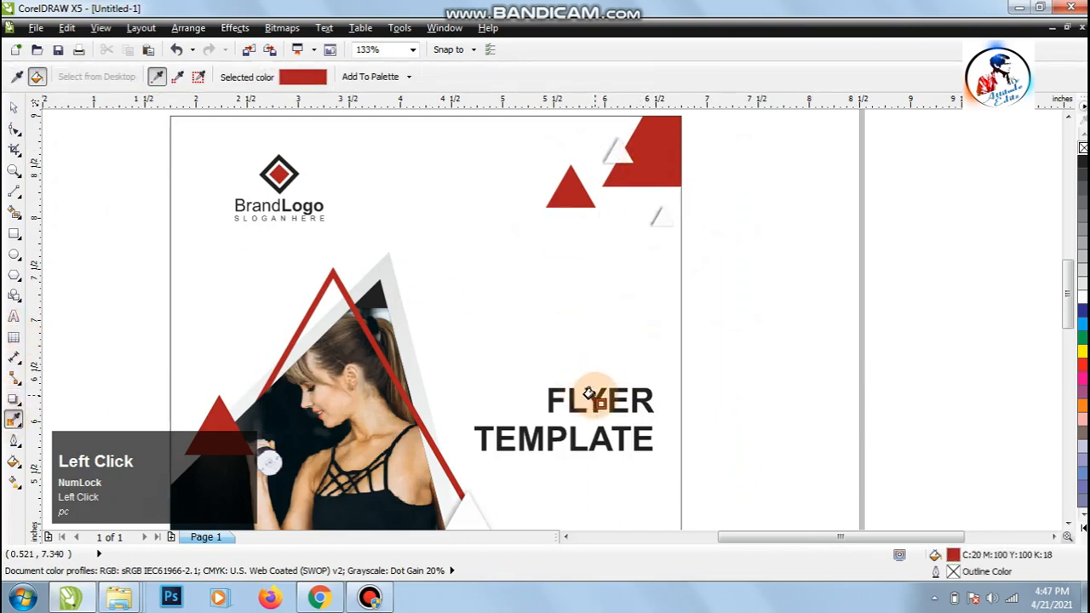
left_click(589, 395)
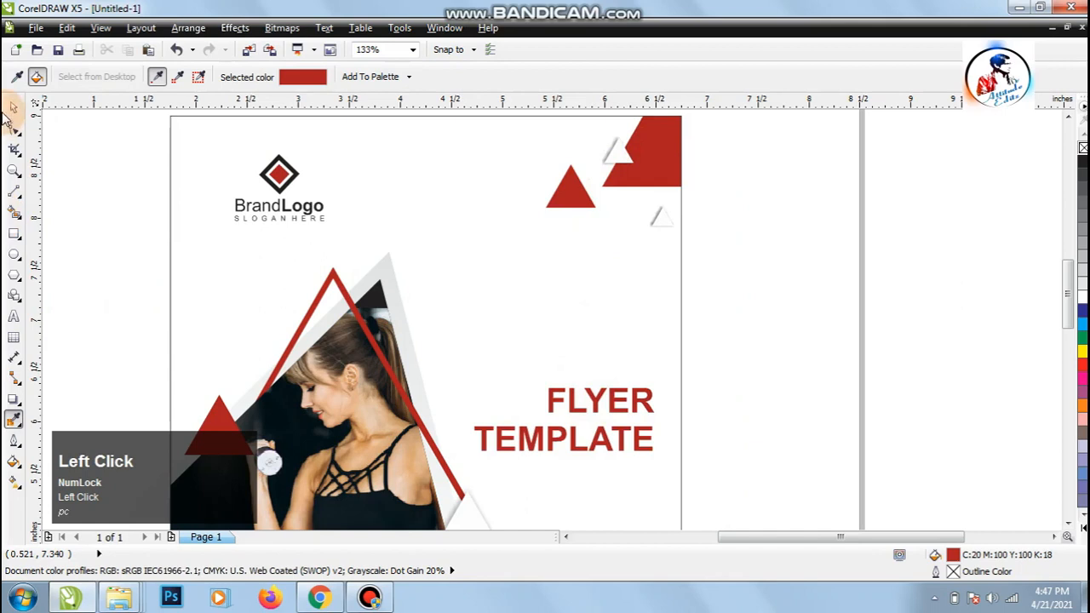
left_click(13, 108)
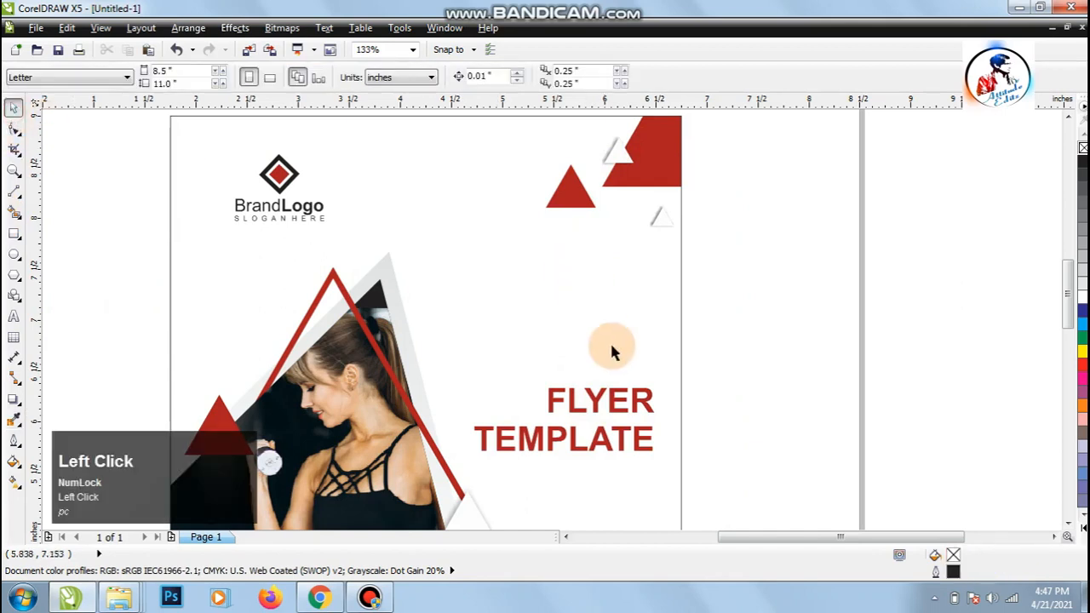
Nudge the FLYER TEMPLATE text about 0.08 in to the right, closer to the page edge
left_click(627, 415)
key("Right")
key("Right")
key("Right")
key("Right")
key("Right")
key("Right")
key("Right")
key("Right")
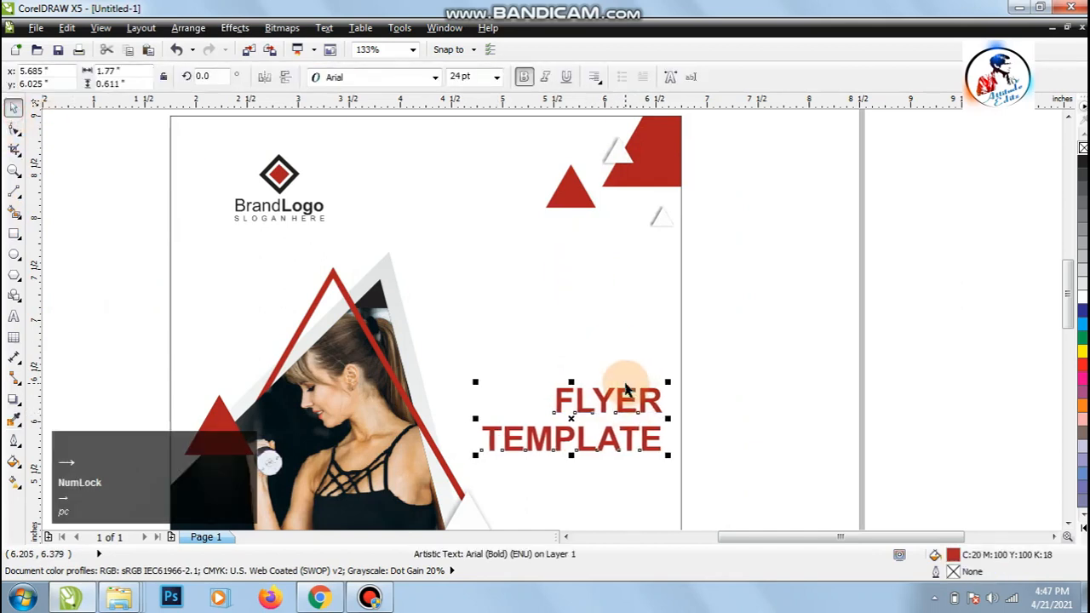
Add the artistic text "SPORTS" in bold Arial 24 pt above the FLYER TEMPLATE text
left_click(799, 399)
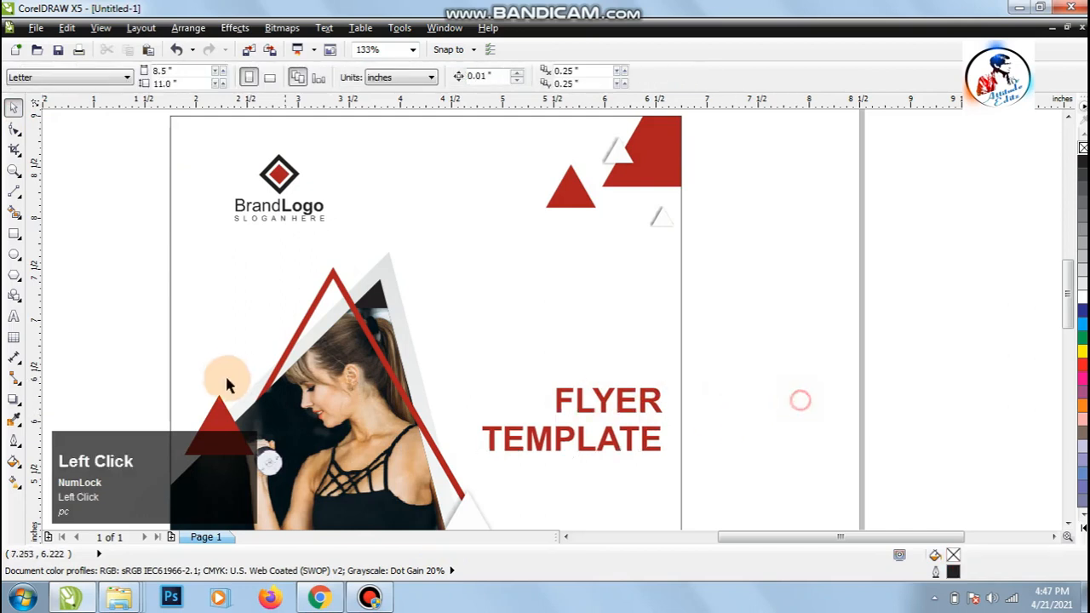
left_click(14, 316)
left_click(499, 327)
type("SPORTS")
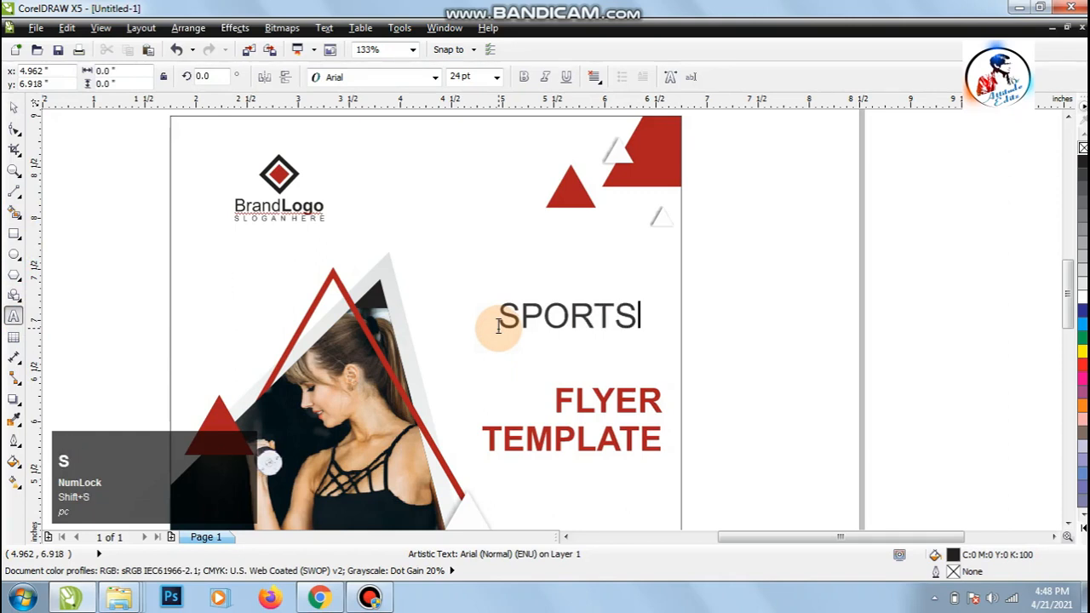
left_click(10, 108)
left_click(10, 108)
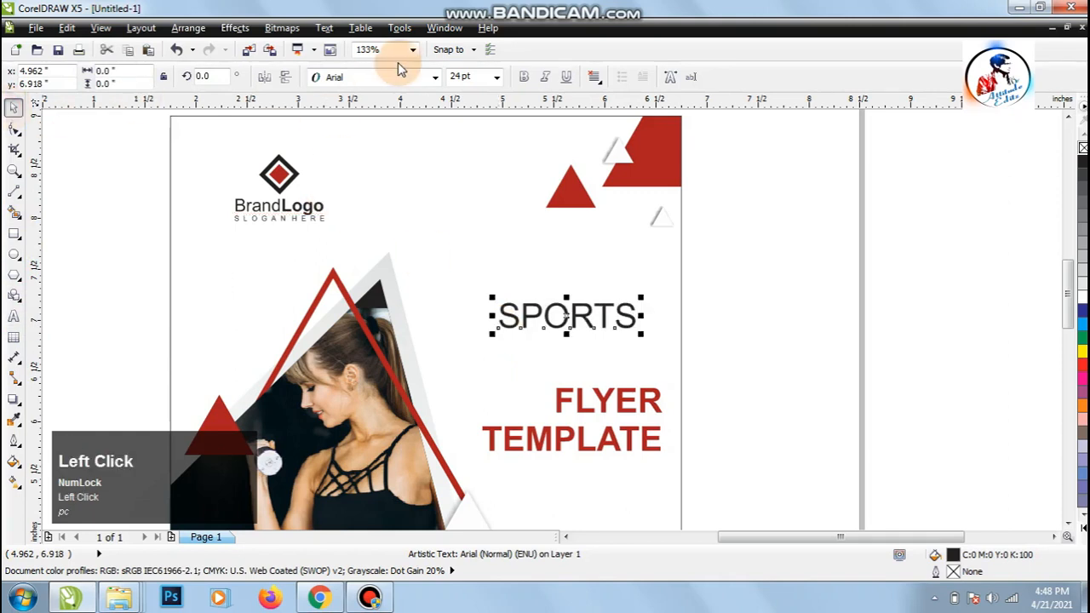
left_click(524, 77)
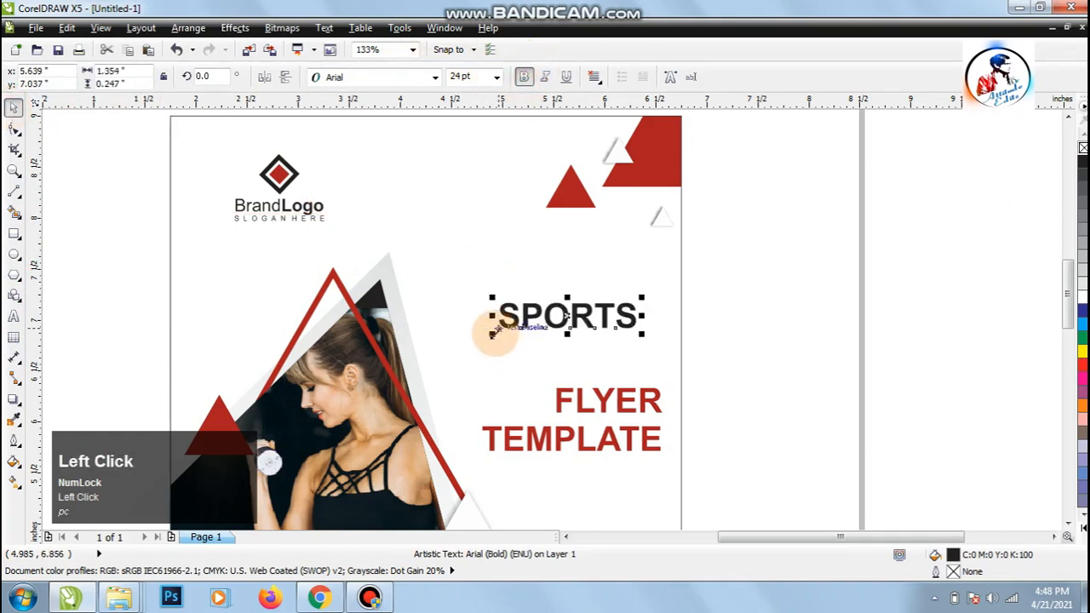
Scale down the SPORTS text, place it just below the FLYER TEMPLATE text and align their right edges
left_click_drag(493, 332, 625, 479)
left_click(627, 436, "shift")
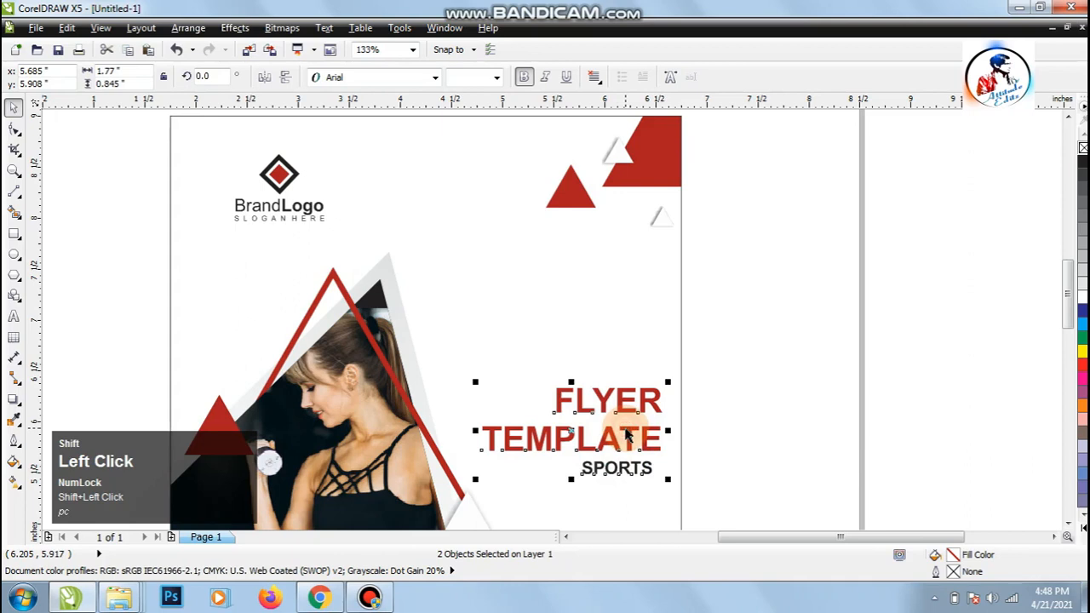
key("r")
left_click(750, 445)
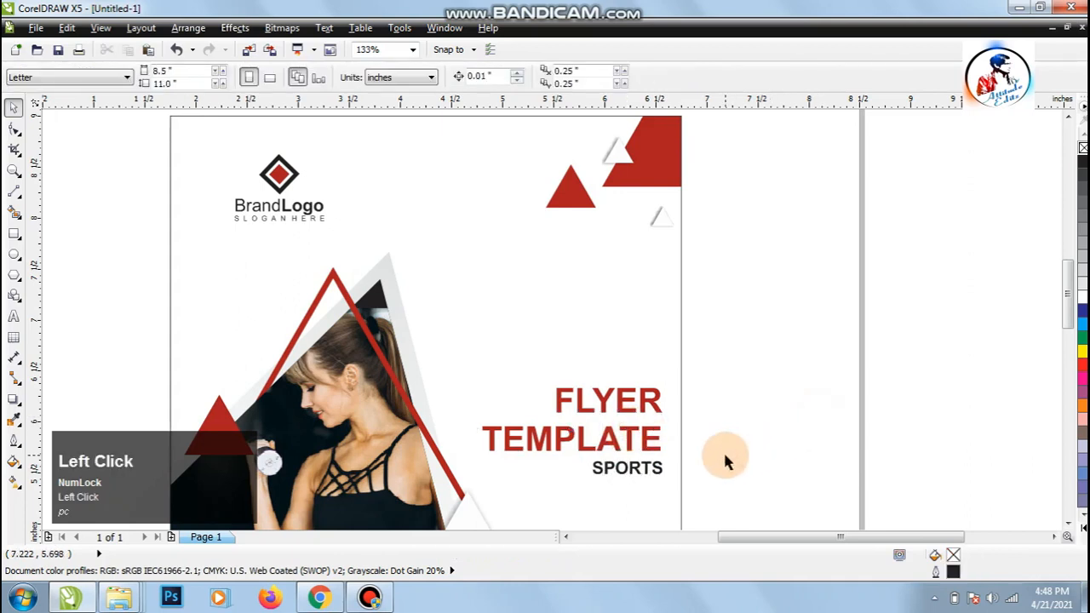
Draw a horizontal line about 1.64 in long above the FLYER TEMPLATE text and give it a 1.5 pt outline
left_click(14, 190)
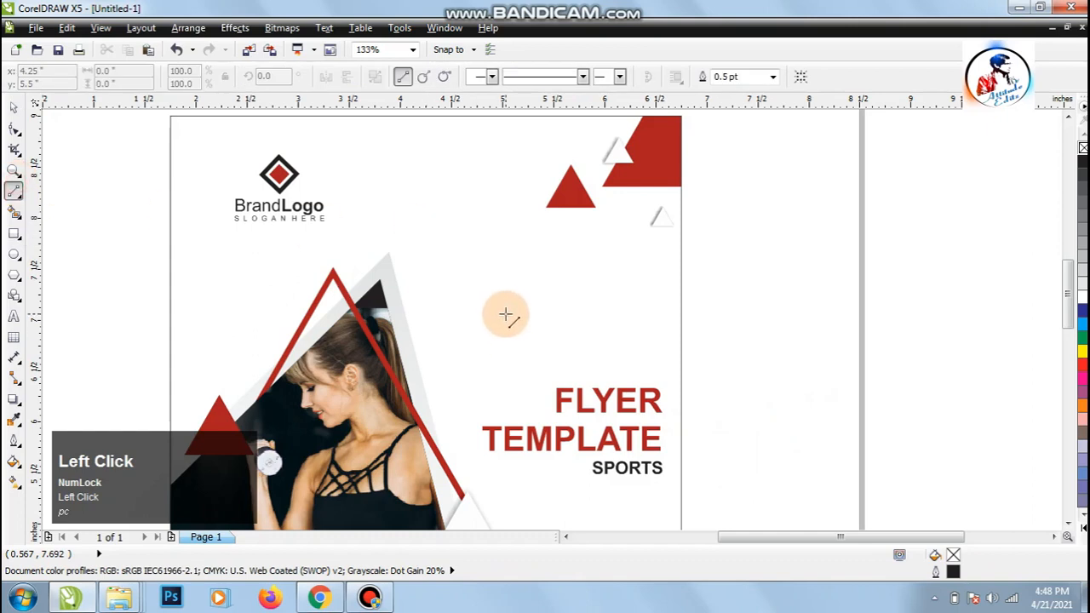
left_click_drag(491, 318, 661, 317)
left_click(14, 106)
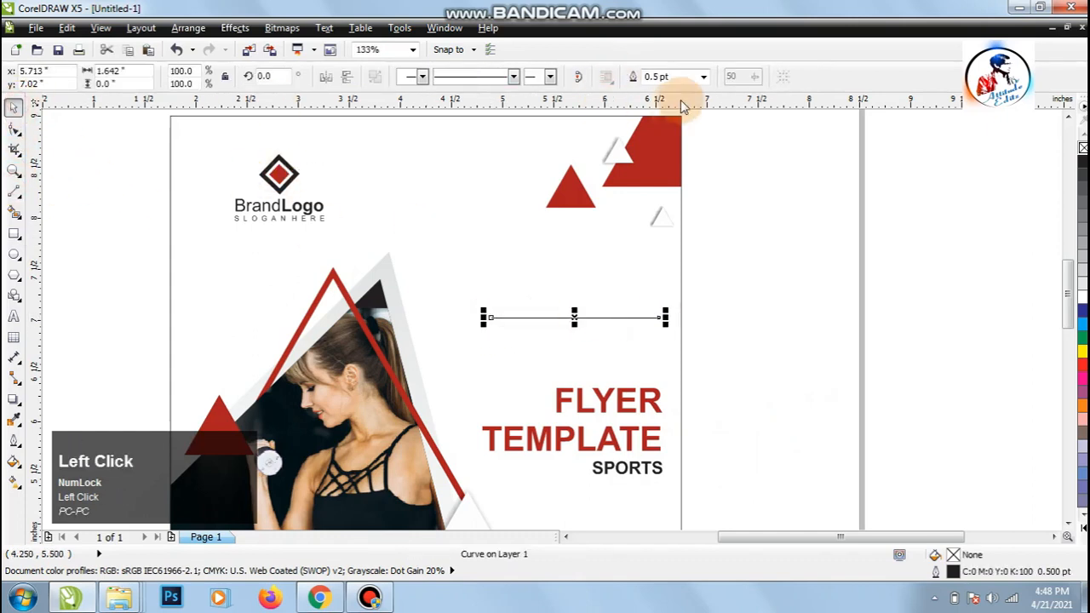
left_click(704, 76)
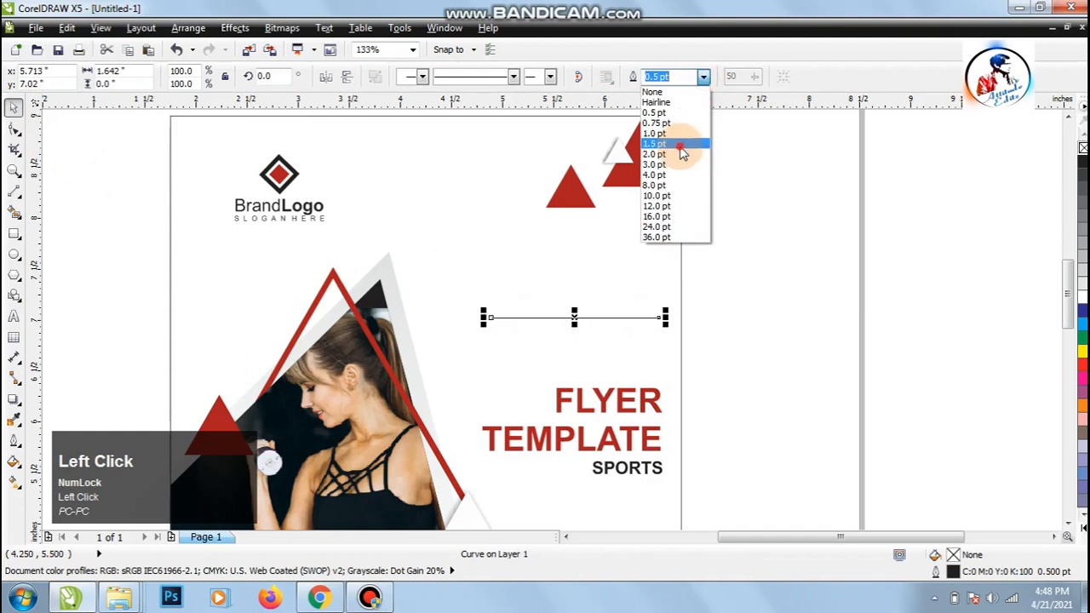
left_click(681, 145)
Align the horizontal line's right end with the FLYER TEMPLATE text and nudge the line down about 0.06 in
left_click(623, 389, "shift")
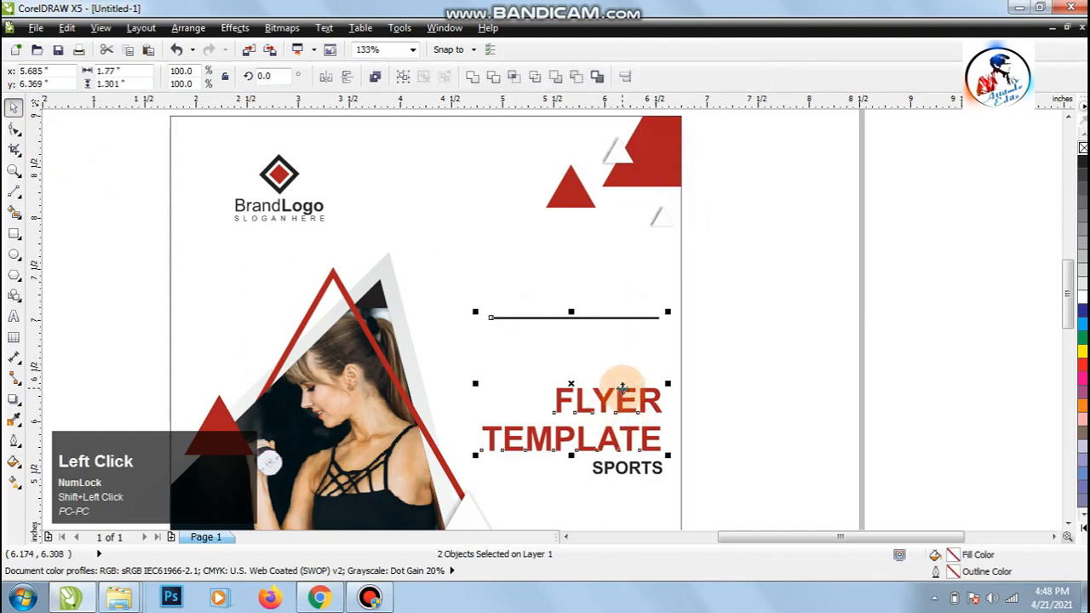
key("e")
key("ctrl+z")
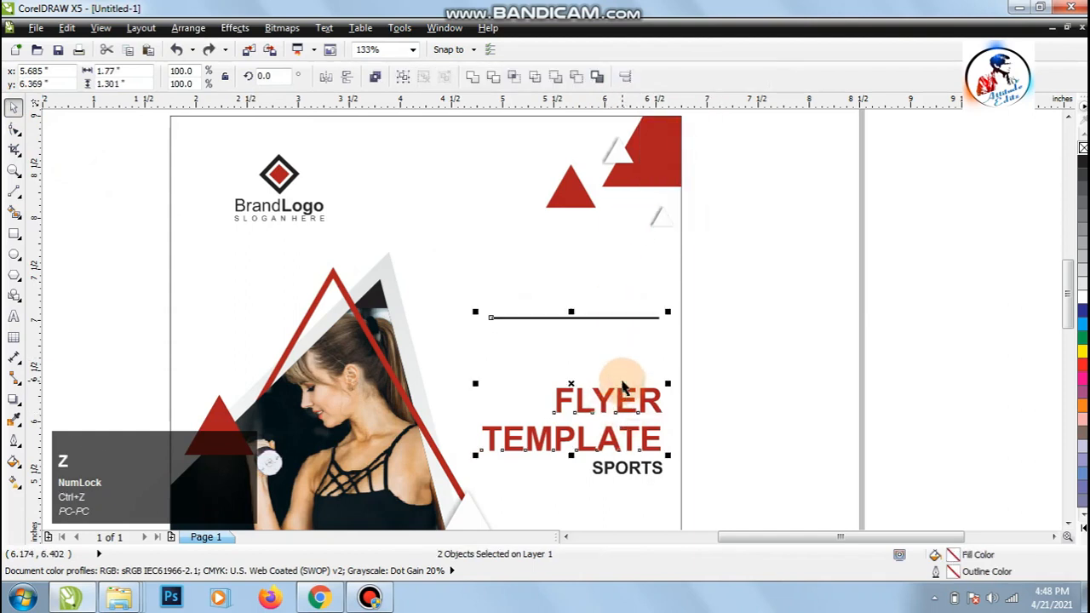
left_click(755, 332)
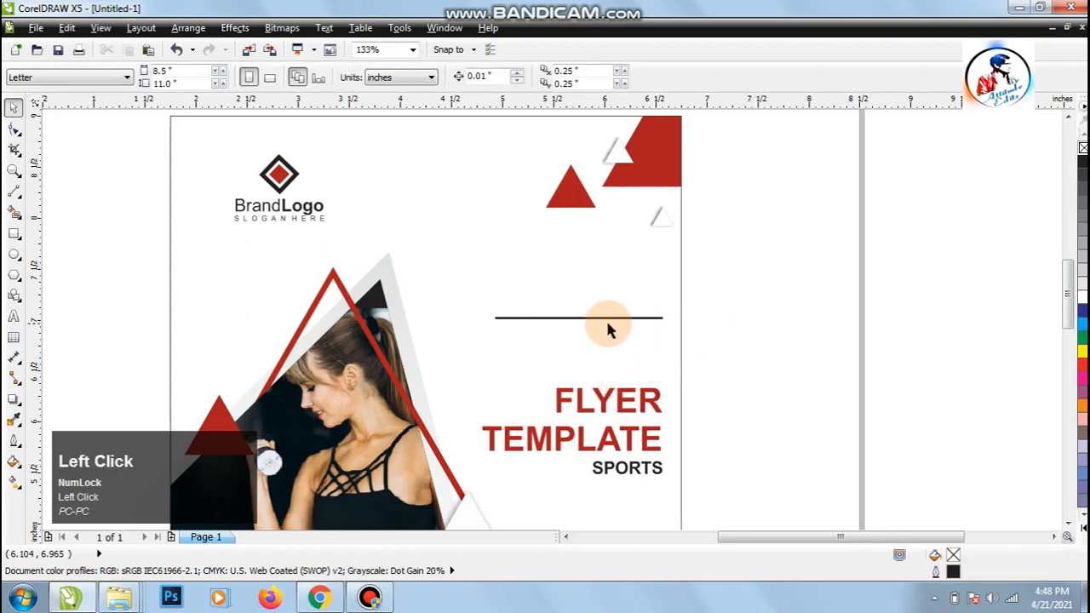
left_click(605, 327)
left_click_drag(739, 273, 473, 341)
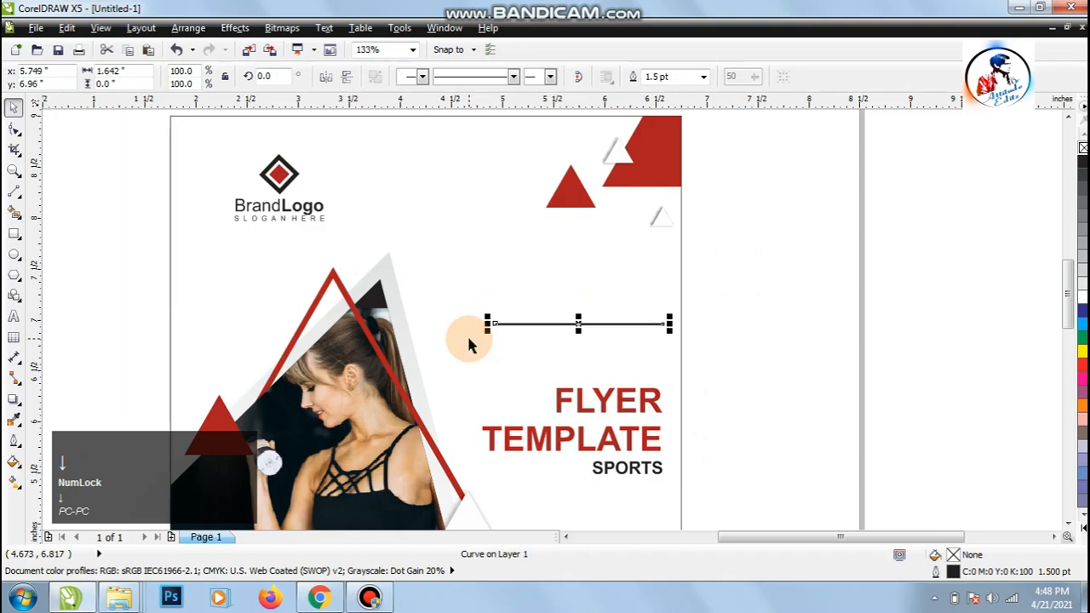
Set the horizontal line's outline width to 1.0 pt
left_click(704, 77)
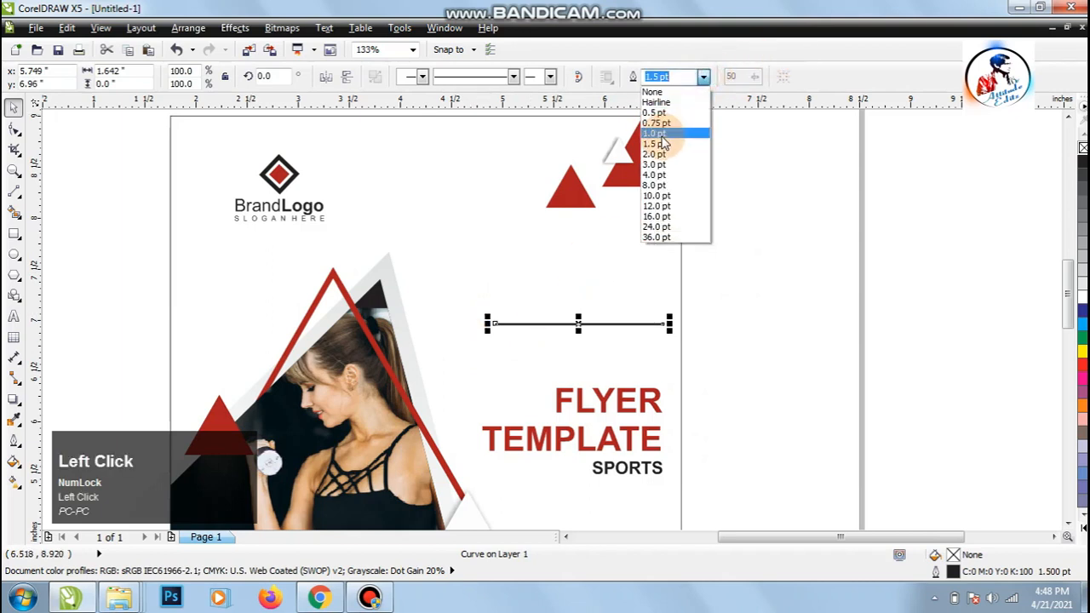
left_click(663, 138)
left_click(745, 319)
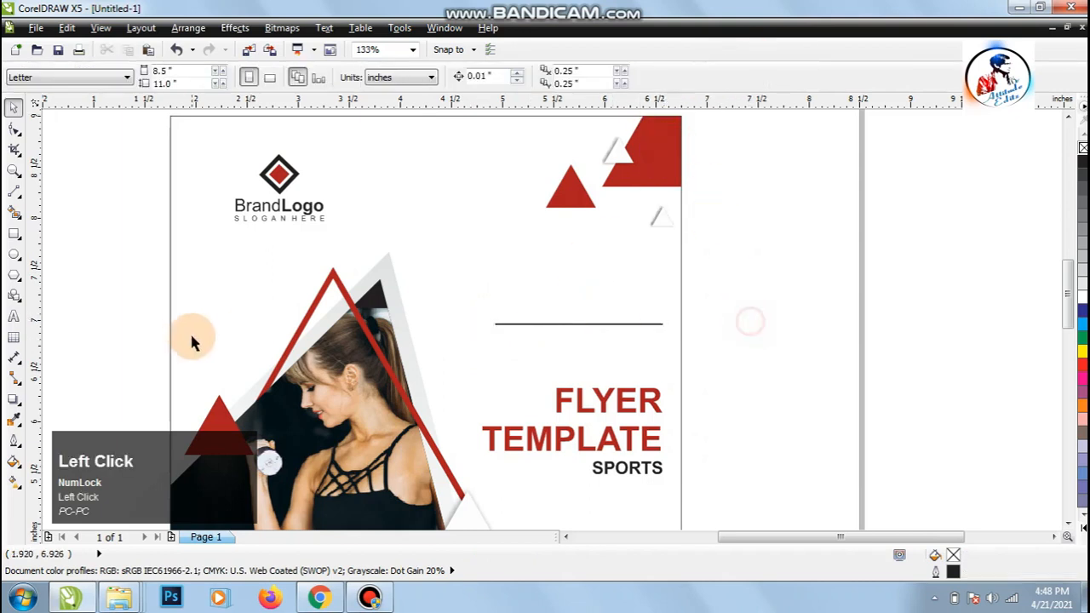
Write the artistic text "Lorem ipsum dolor sit omet" across the gym photo triangle and repeat the sentence on a second line
left_click(11, 317)
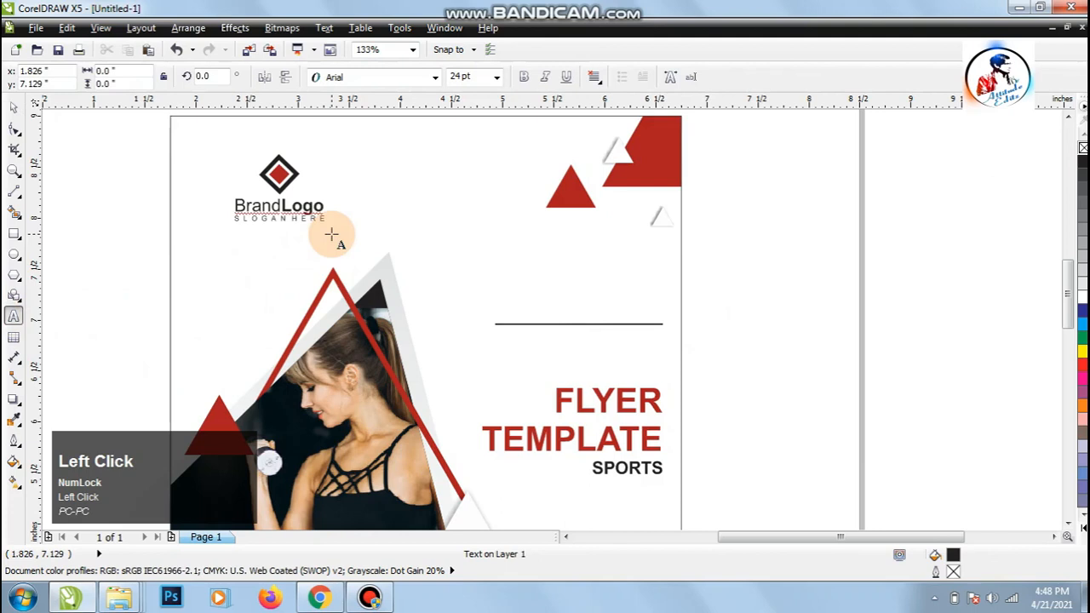
type("Lorem ipsum dolor sit omel")
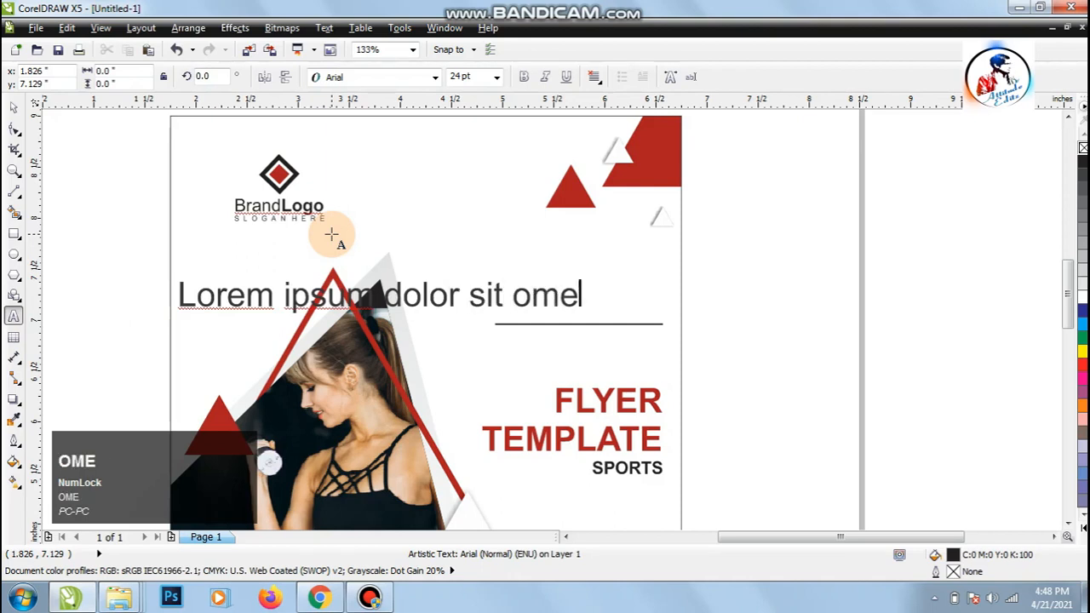
key("ctrl+a")
key("ctrl+c")
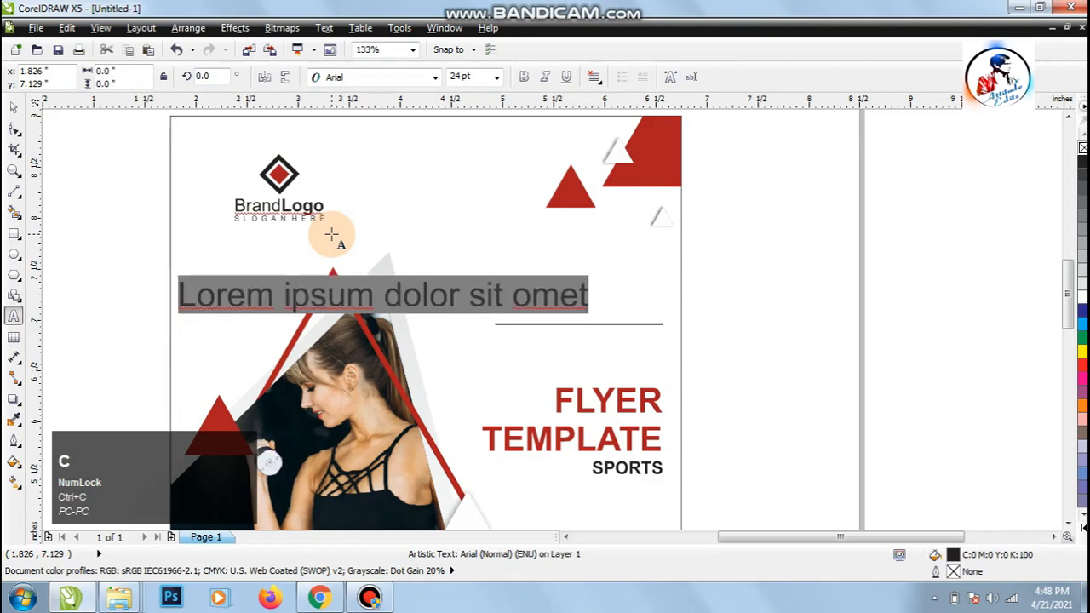
key("Right")
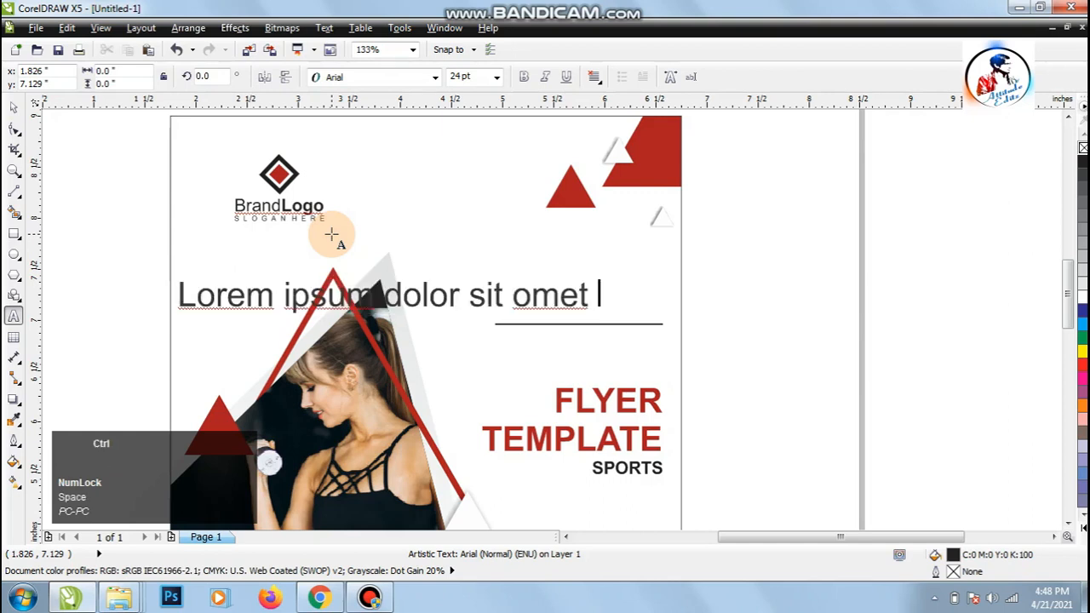
key("ctrl+v")
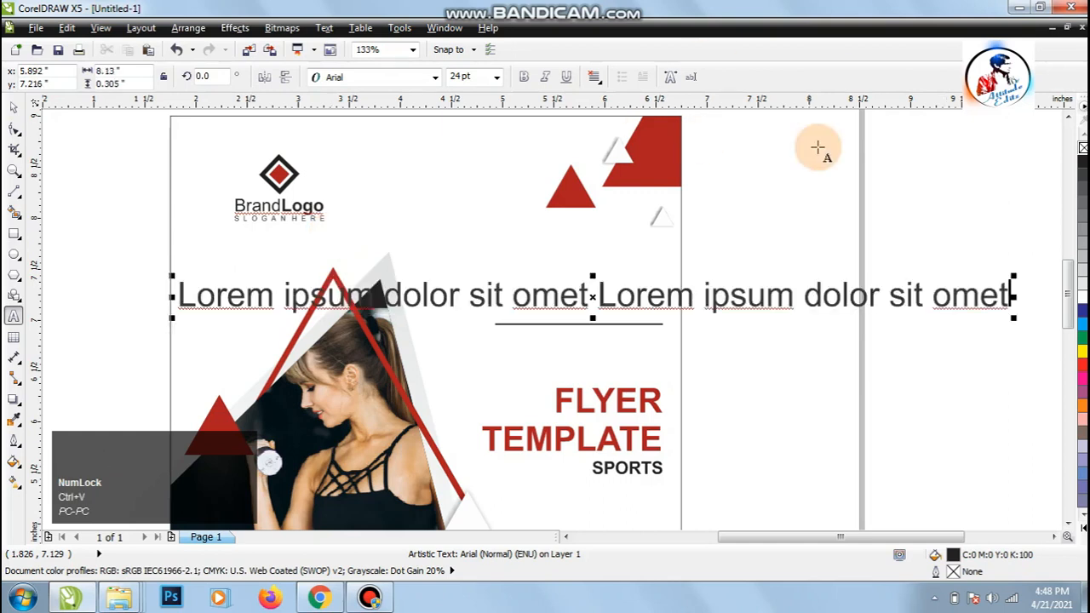
left_click(591, 297)
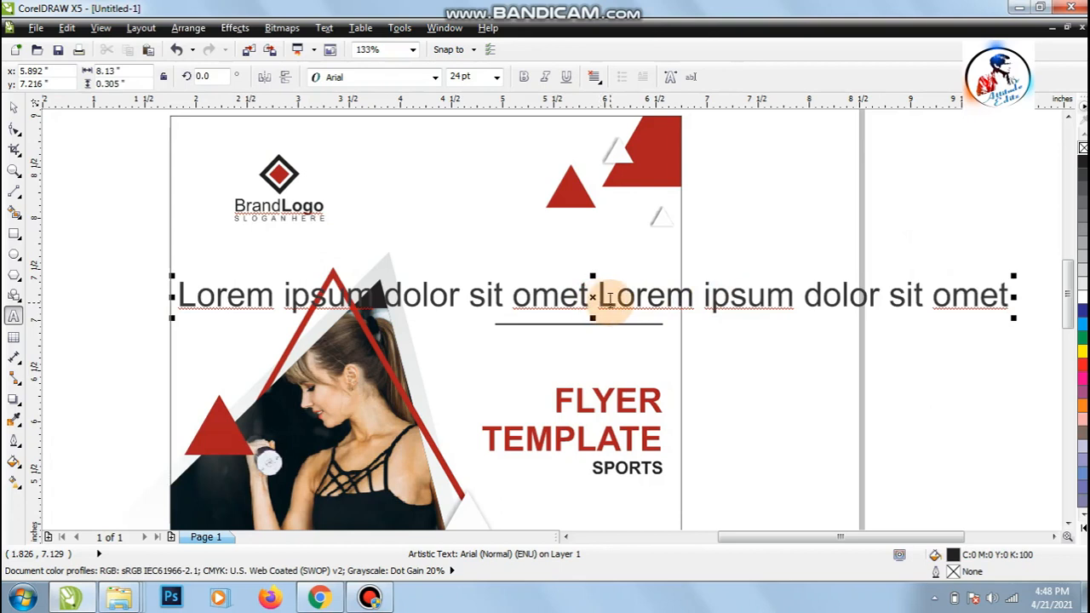
left_click(601, 296)
key("Return")
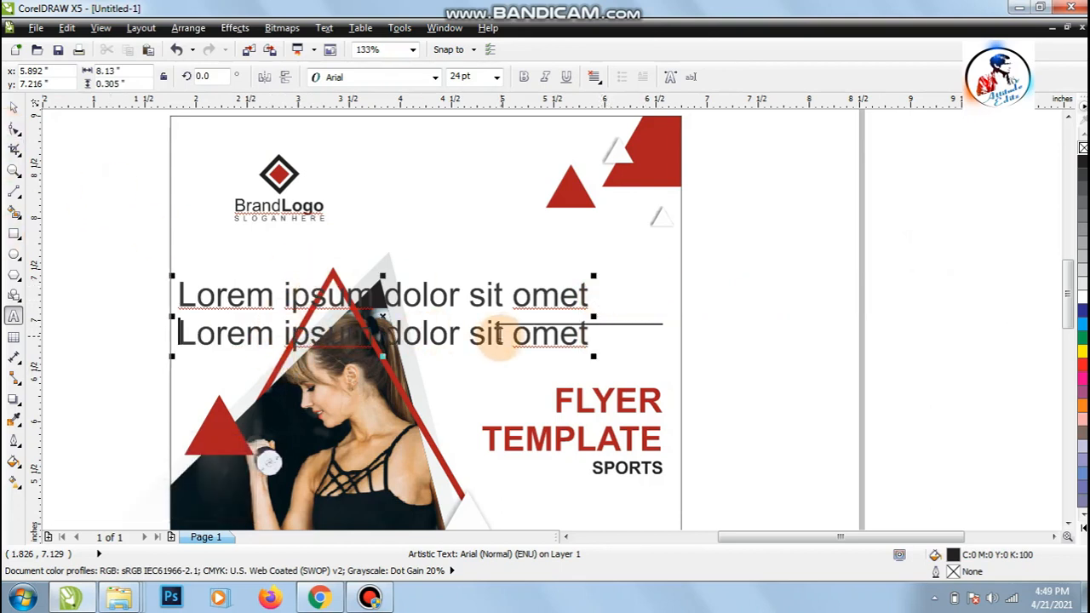
Set the lorem ipsum text to 10 pt and move it above the horizontal line
left_click(14, 128)
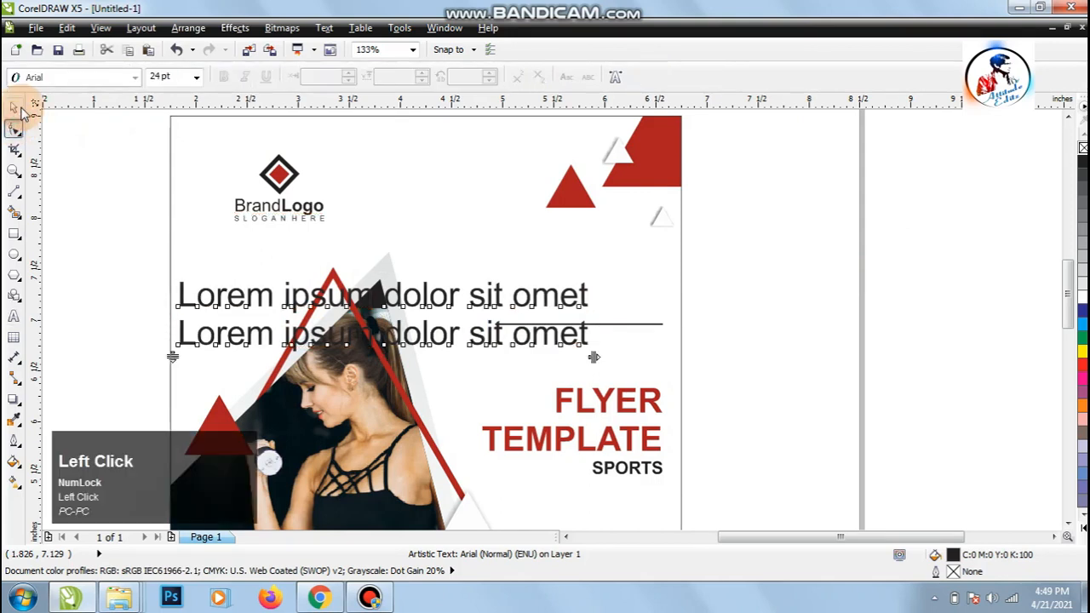
left_click(466, 77)
type("10")
key("Return")
left_click_drag(266, 311, 583, 277)
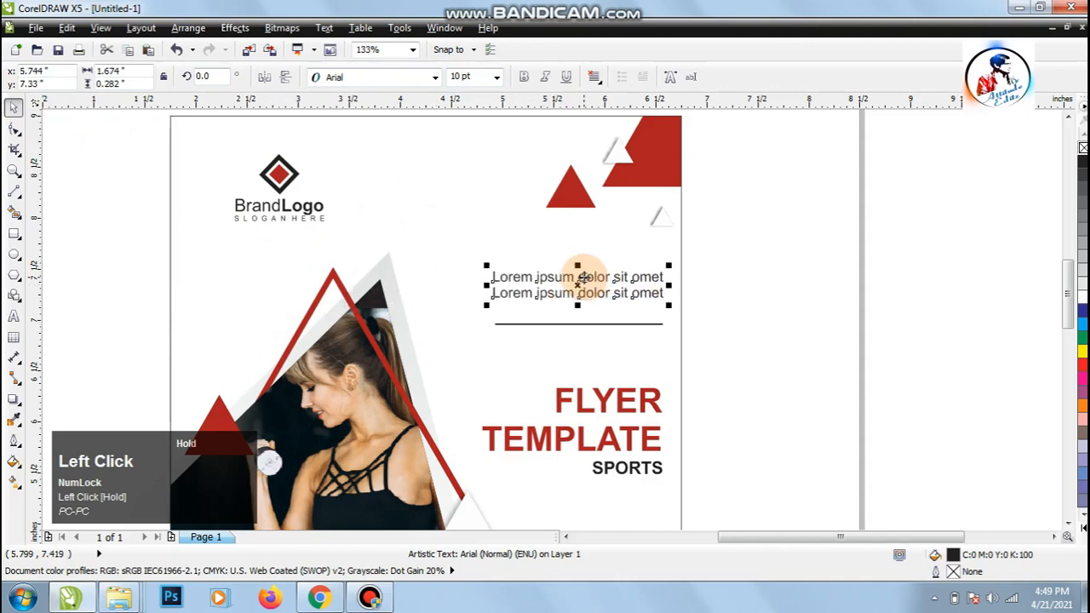
Move the lorem ipsum text's line break to after the second "Lorem" and right-align its lines
left_click(501, 293)
left_click(501, 293)
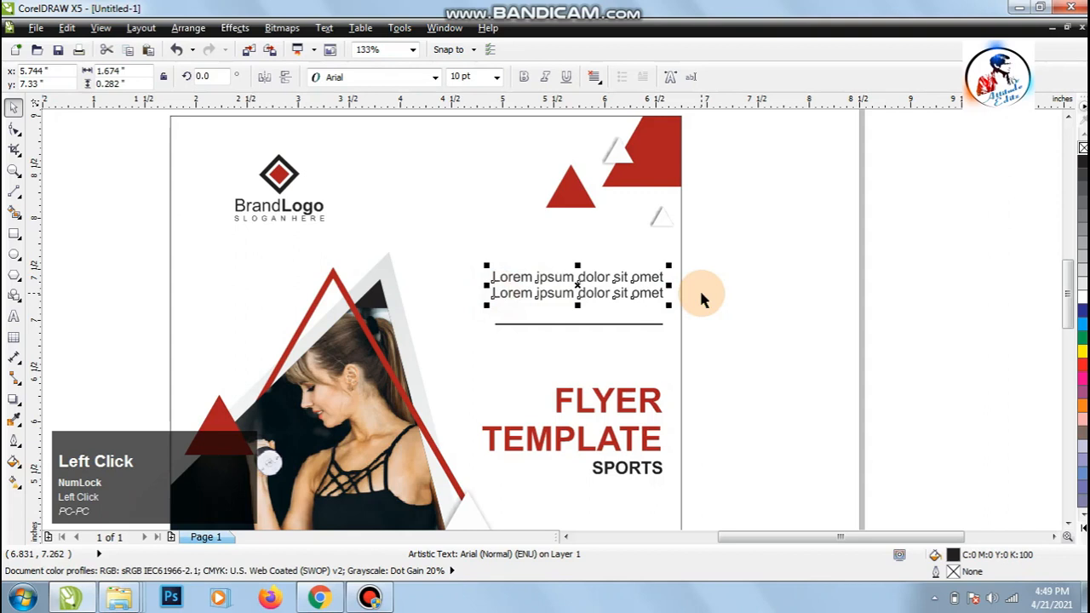
double_click(536, 292)
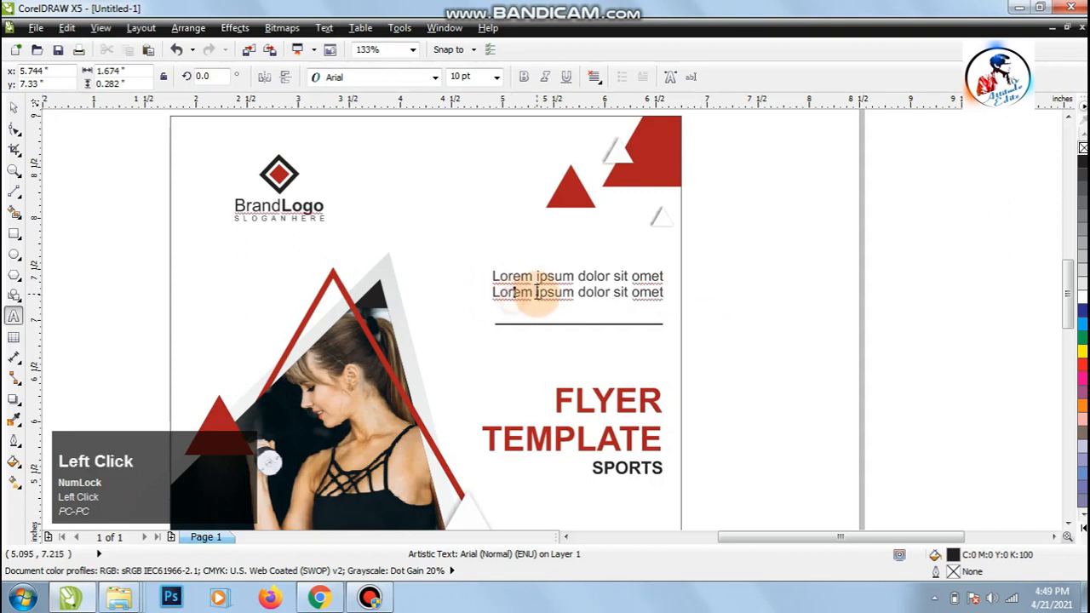
key("BackSpace")
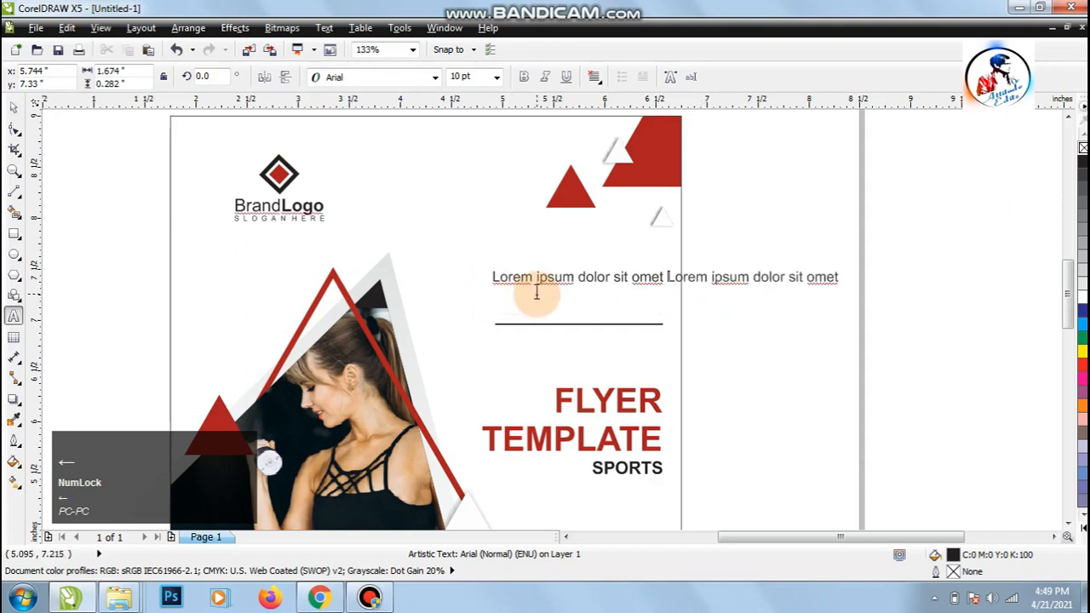
key("Right")
key("Right")
key("Right")
key("Right")
key("Right")
key("Return")
type("\\")
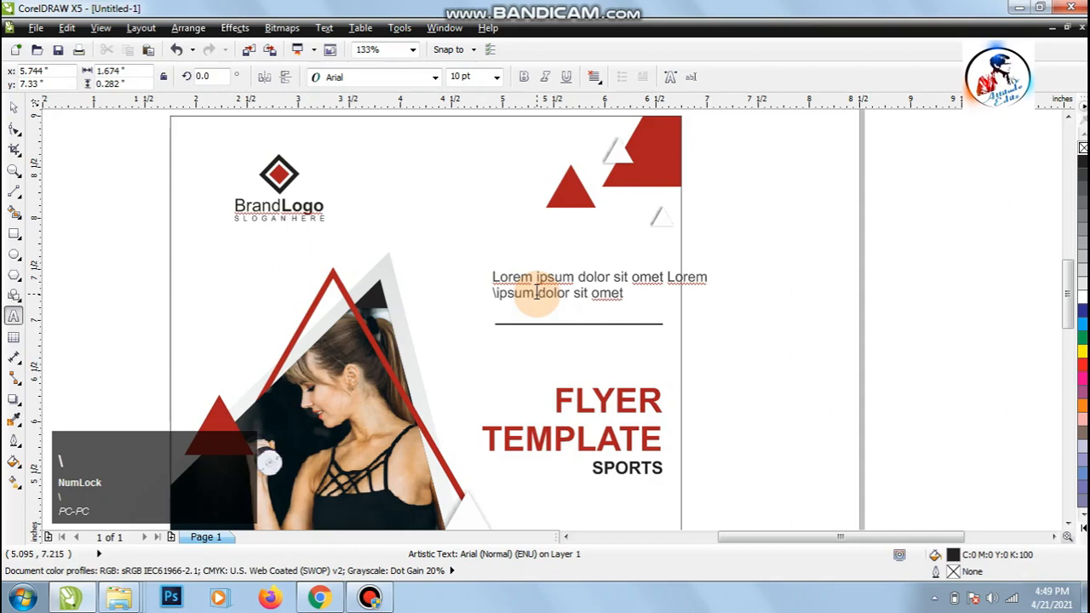
key("ctrl+r")
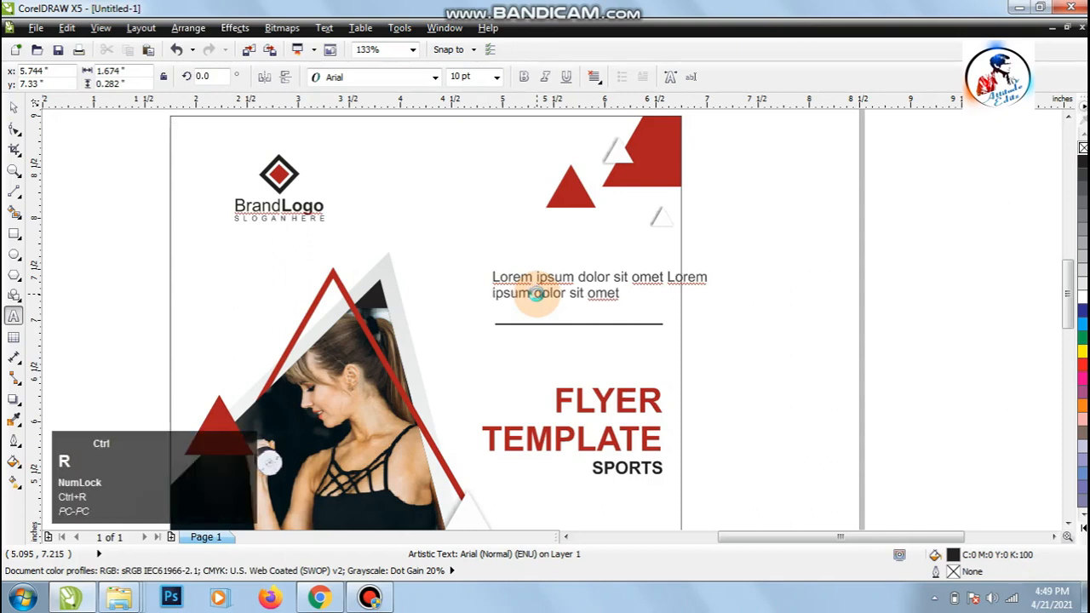
left_click(14, 109)
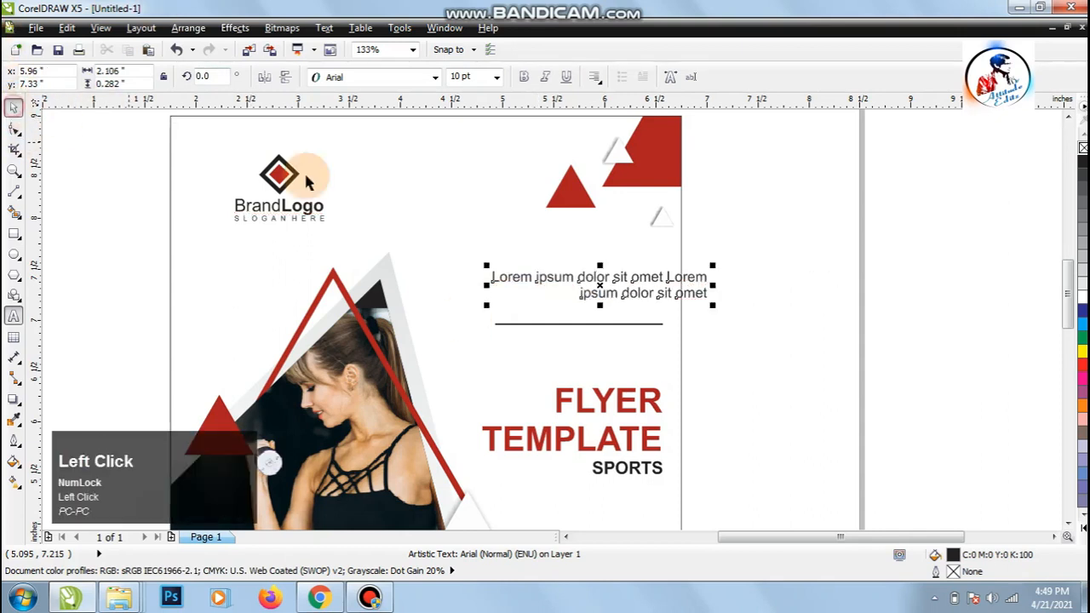
Move the lorem ipsum text onto the page just above the horizontal line and set its font size to 8 pt
left_click_drag(601, 275, 559, 281)
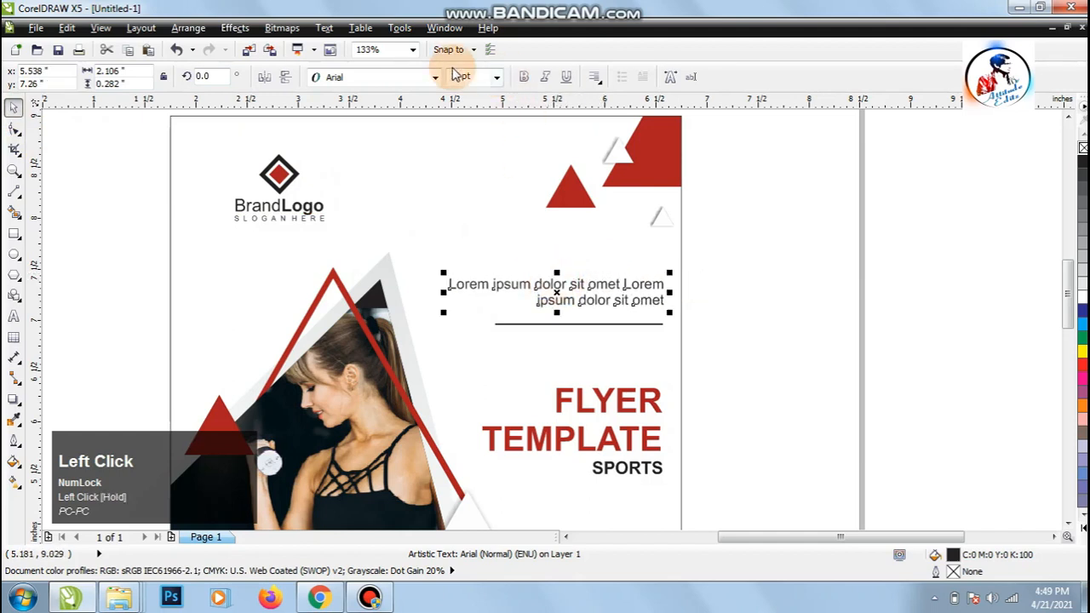
type("6")
key("Return")
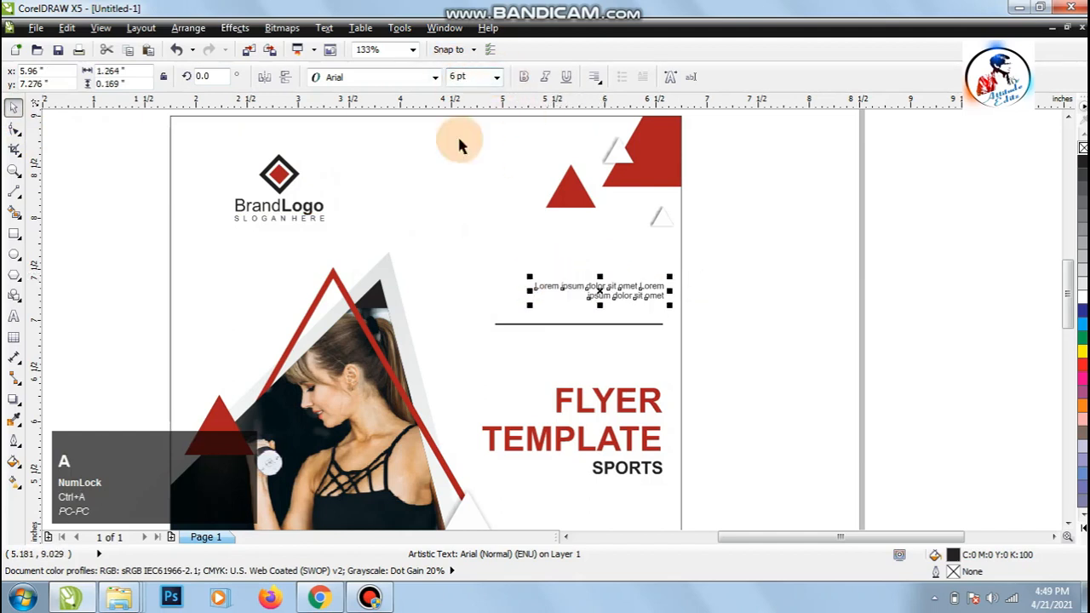
type("8")
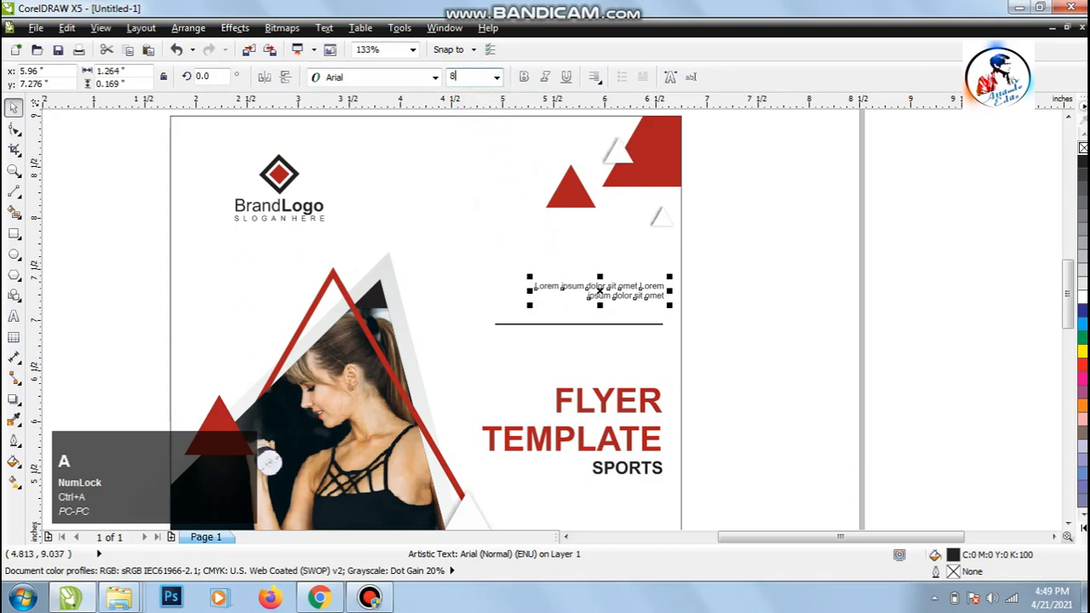
key("Return")
Align the right edge of the lorem ipsum text with the right edge of the FLYER TEMPLATE title
left_click(539, 334, "shift")
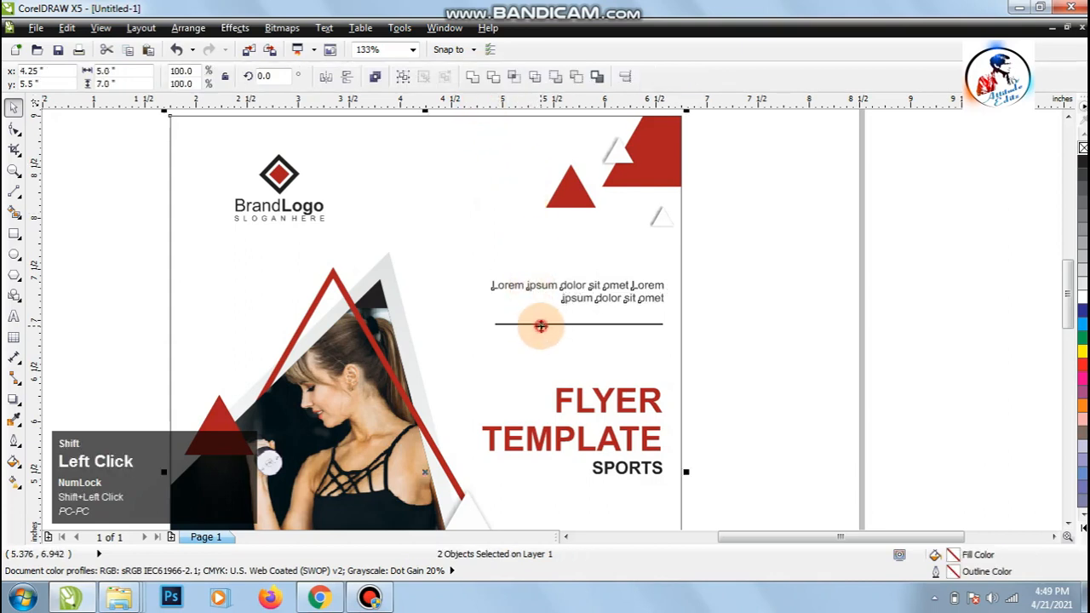
left_click(788, 303)
left_click_drag(778, 265, 534, 307)
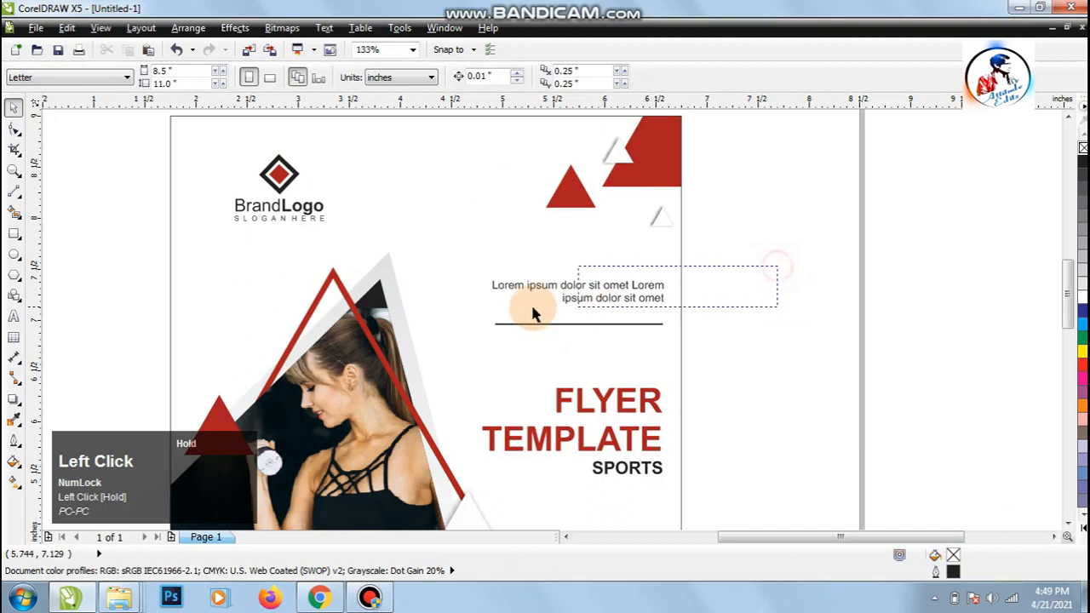
left_click(583, 295)
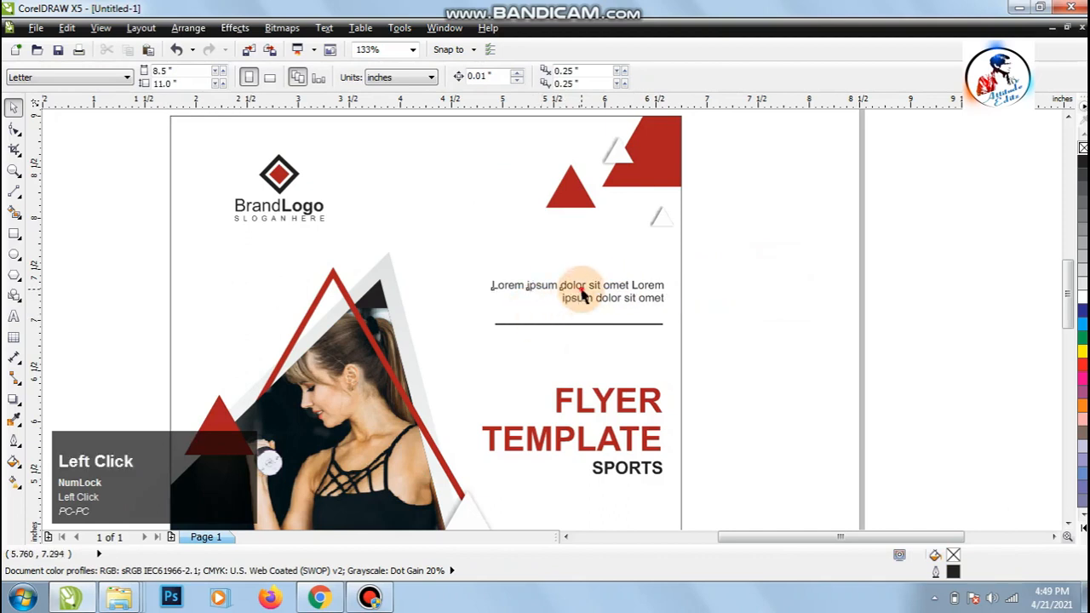
left_click(603, 403, "shift")
left_click(800, 291)
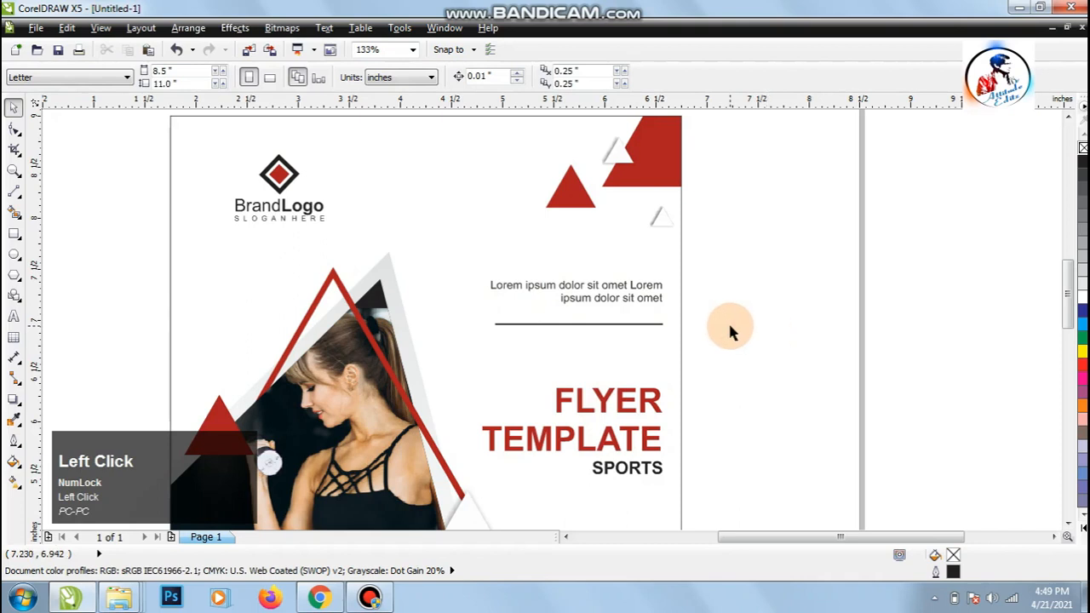
Write the artistic text "JOIN US!" and place it in the flyer's lower-left area below the gym photo triangle
key("F4")
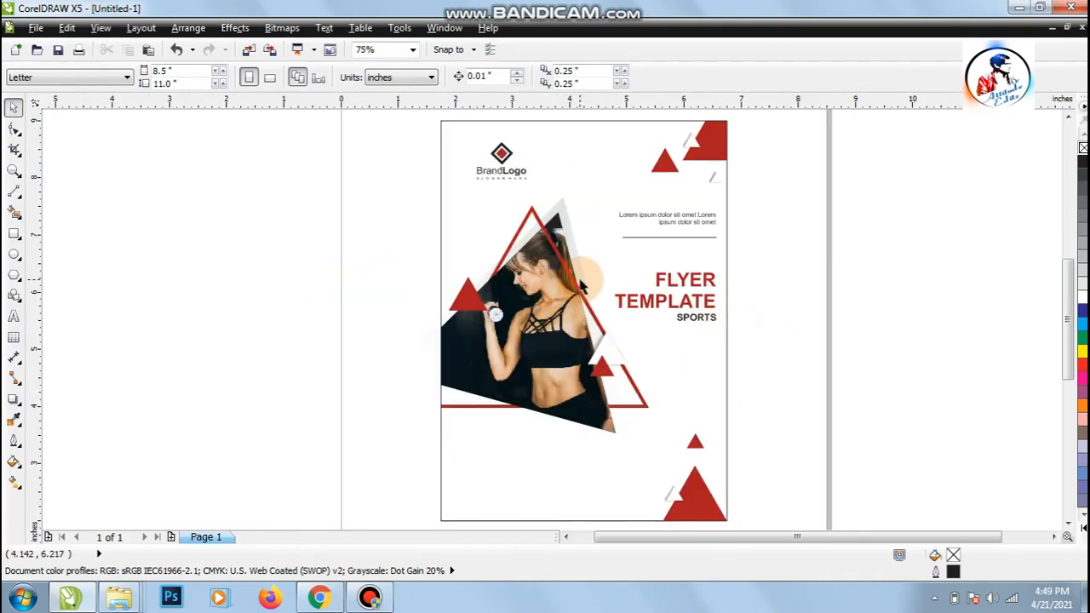
left_click(16, 316)
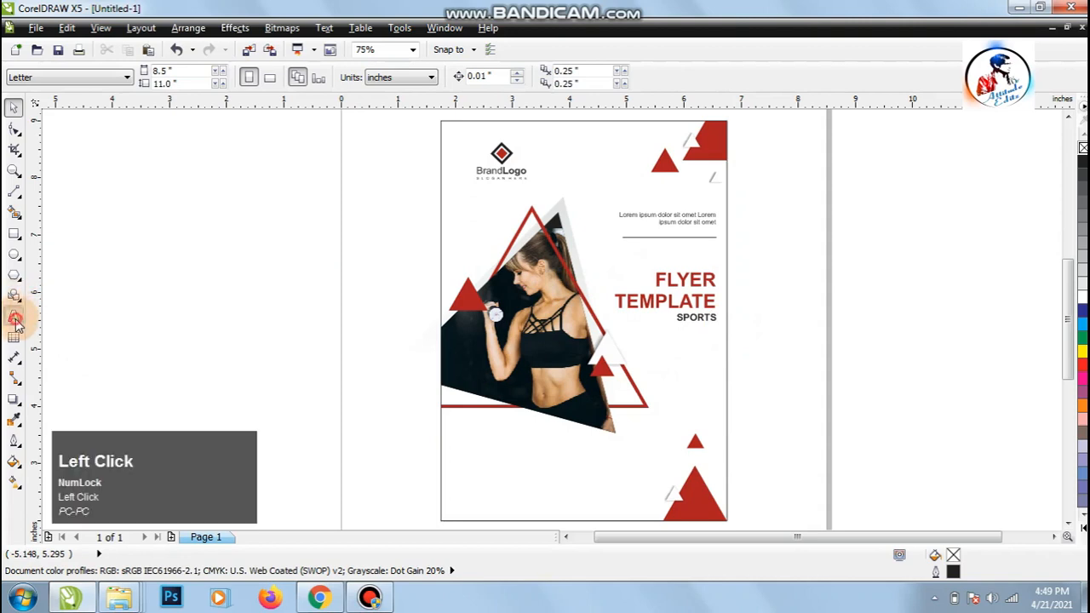
left_click(218, 400)
type("J")
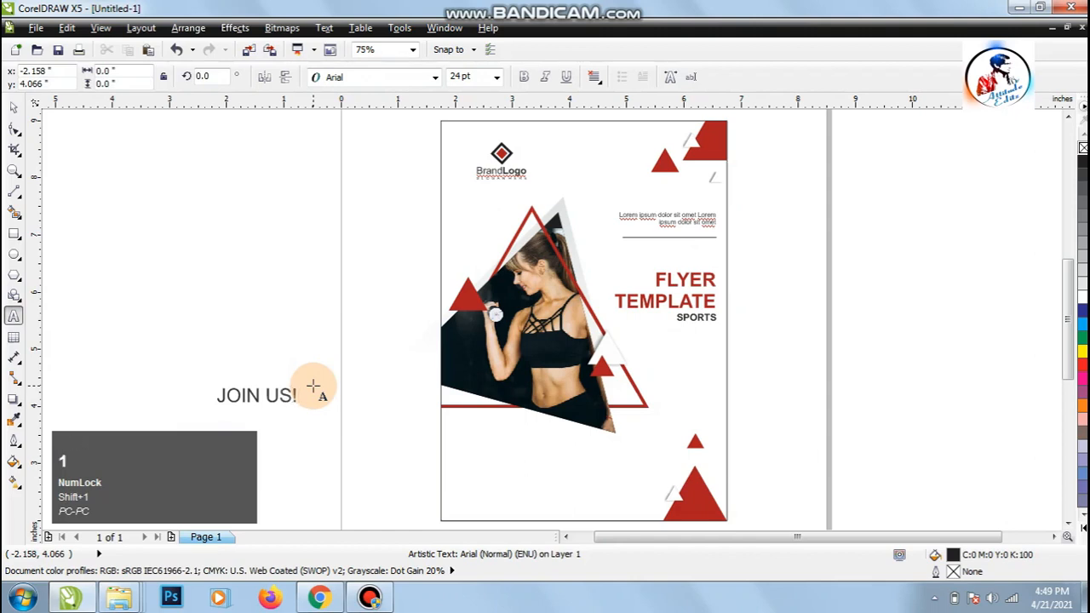
type("OIN US!")
left_click(13, 107)
left_click(256, 394)
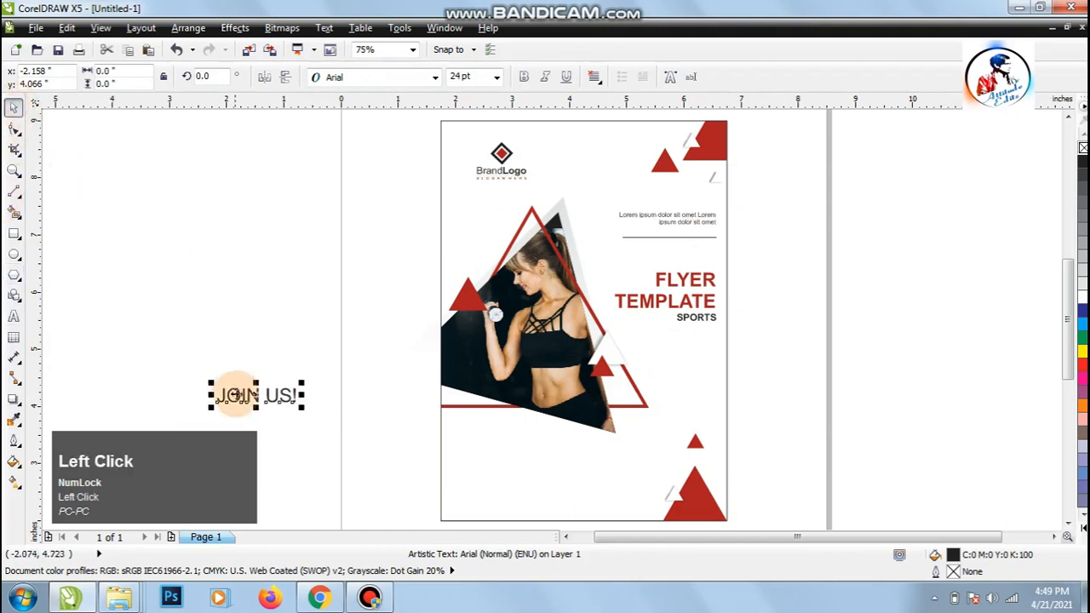
left_click_drag(258, 397, 520, 472)
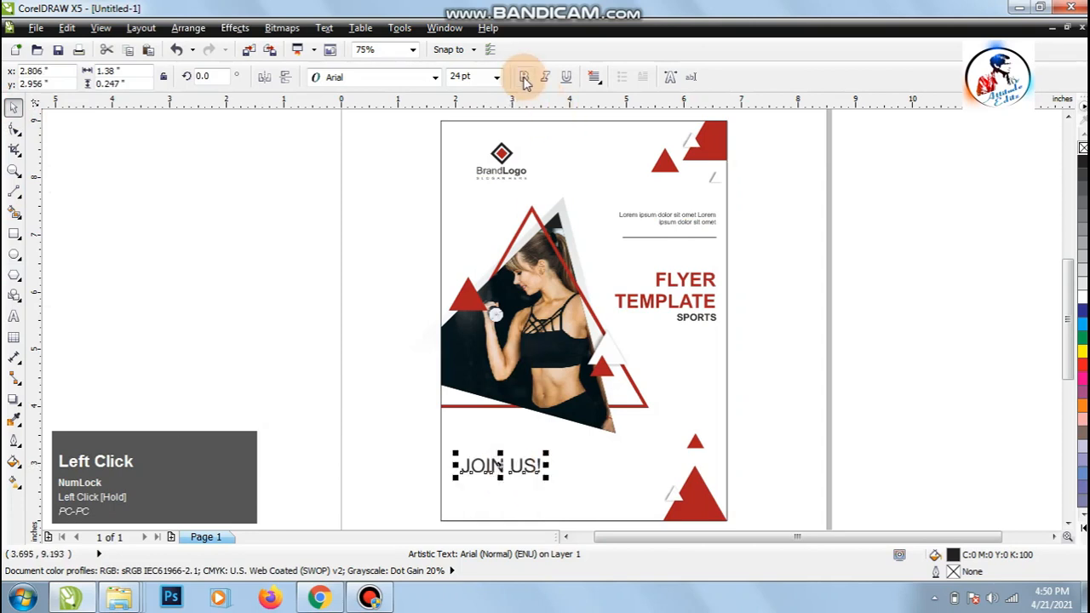
Make the JOIN US! text bold and fill it with the red sampled from the large triangle in the flyer's bottom corner
left_click(523, 76)
key("z")
left_click_drag(446, 431, 819, 504)
left_click(14, 106)
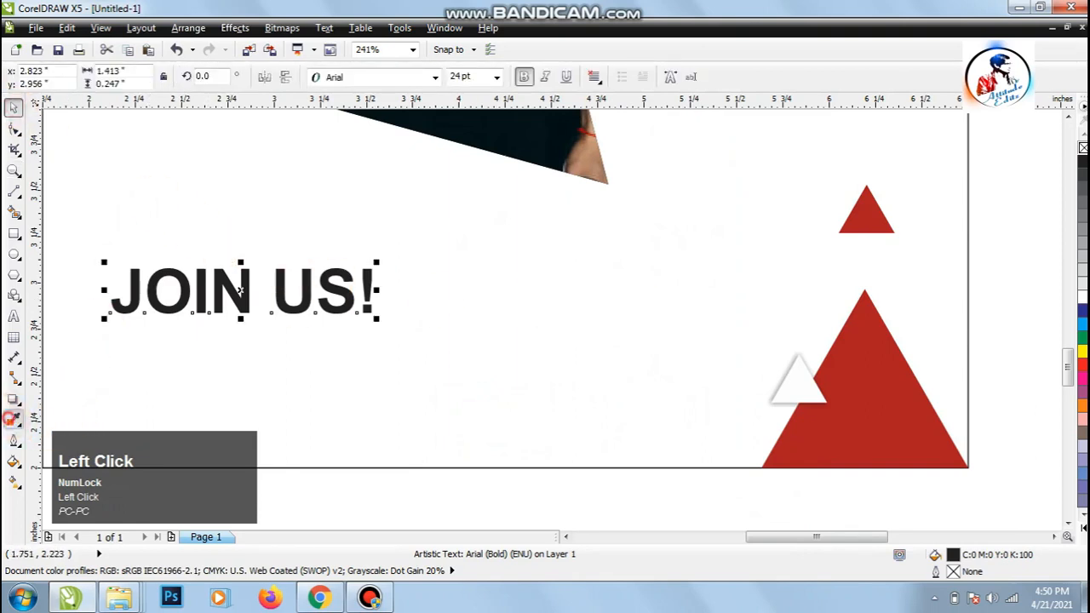
left_click(12, 420)
left_click(910, 415)
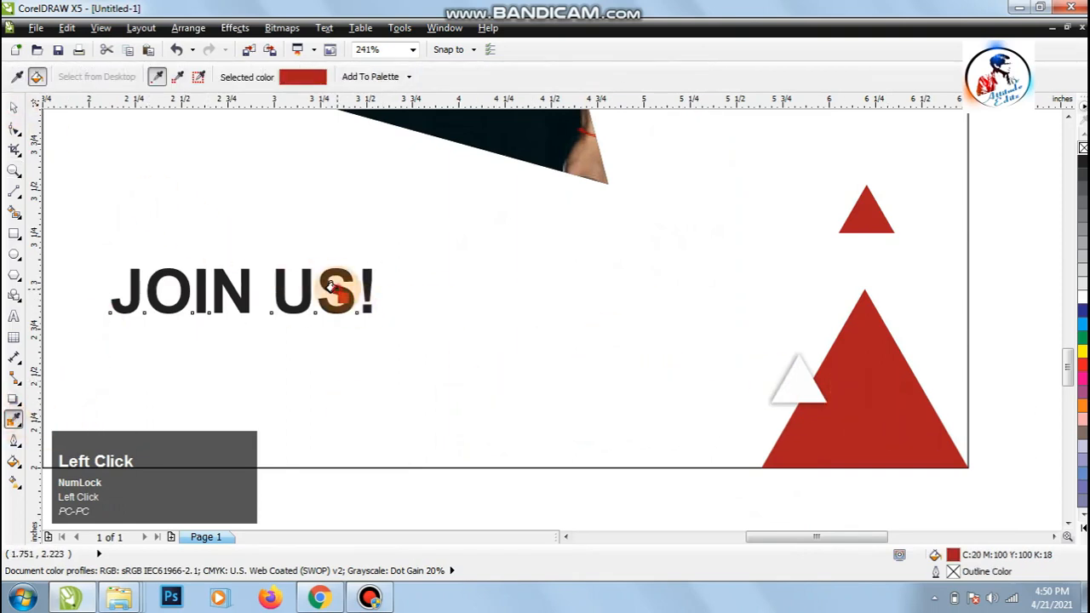
left_click(332, 288)
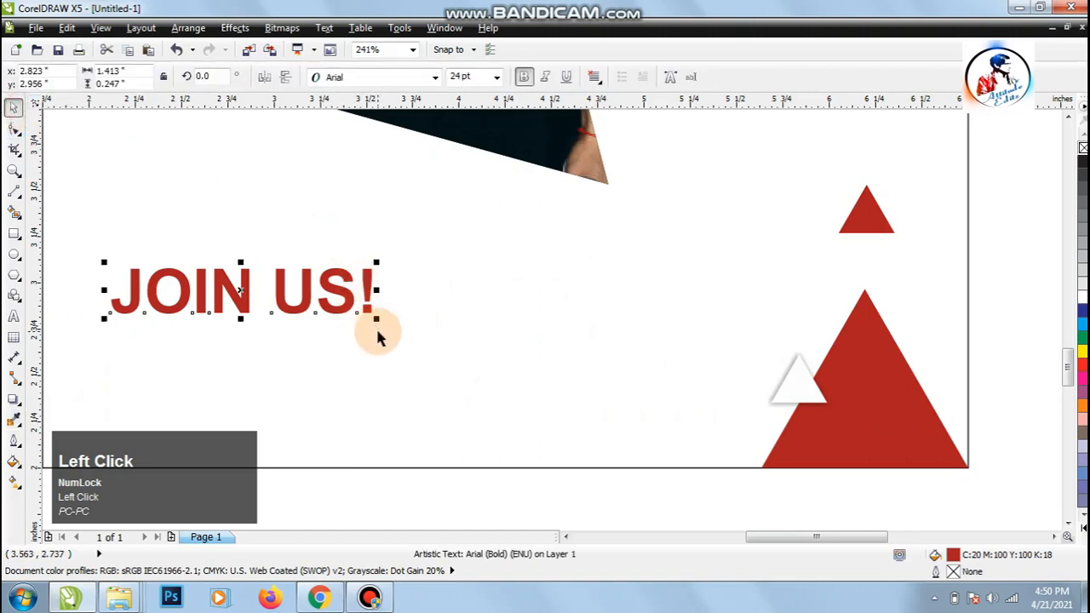
Scale the JOIN US! text down to about 19.5 pt and shift it slightly to the right, away from the flyer's left edge
left_click_drag(377, 317, 331, 310)
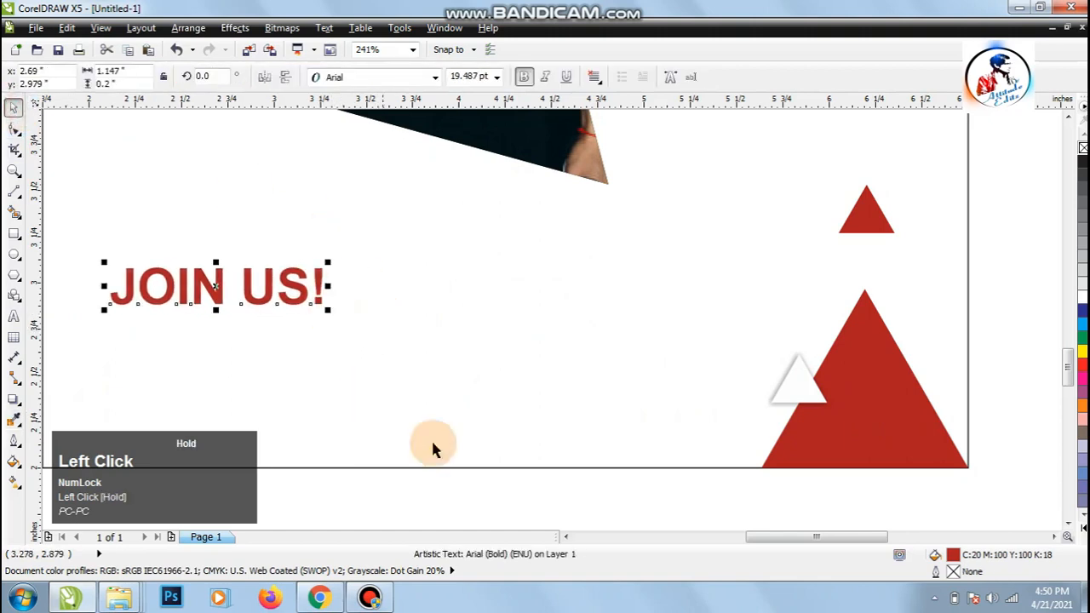
left_click_drag(777, 537, 751, 537)
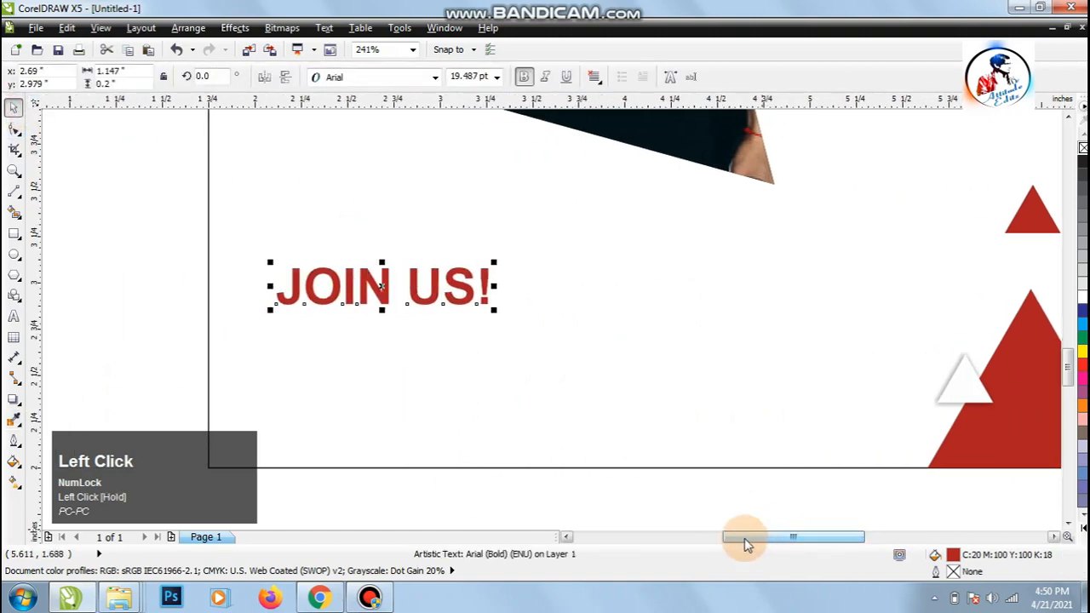
mouse_move(444, 281)
left_mouse_down()
mouse_move(464, 282)
mouse_move(449, 281)
left_mouse_up()
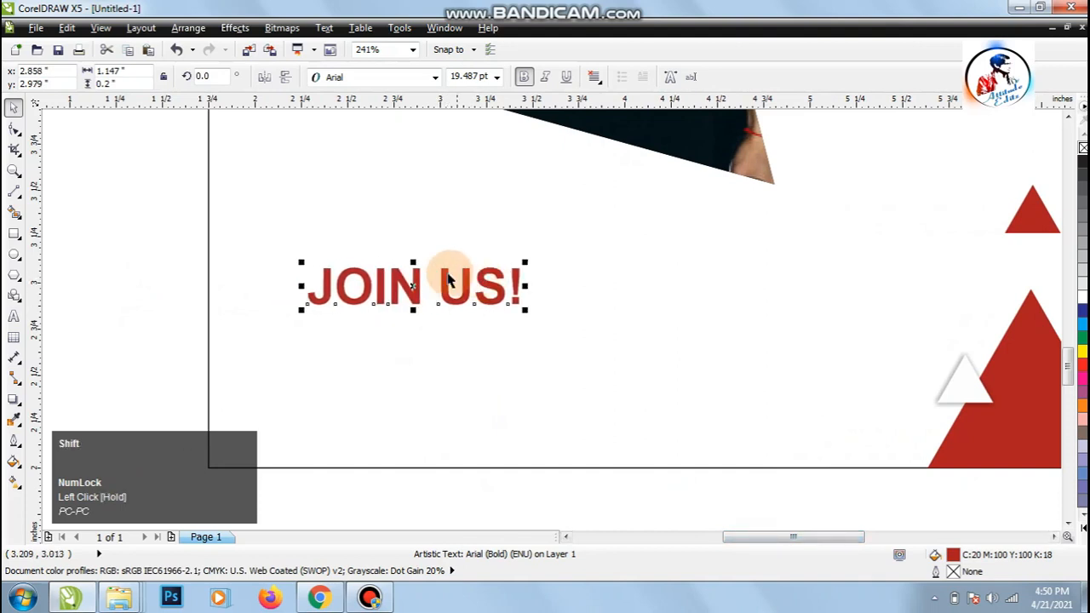